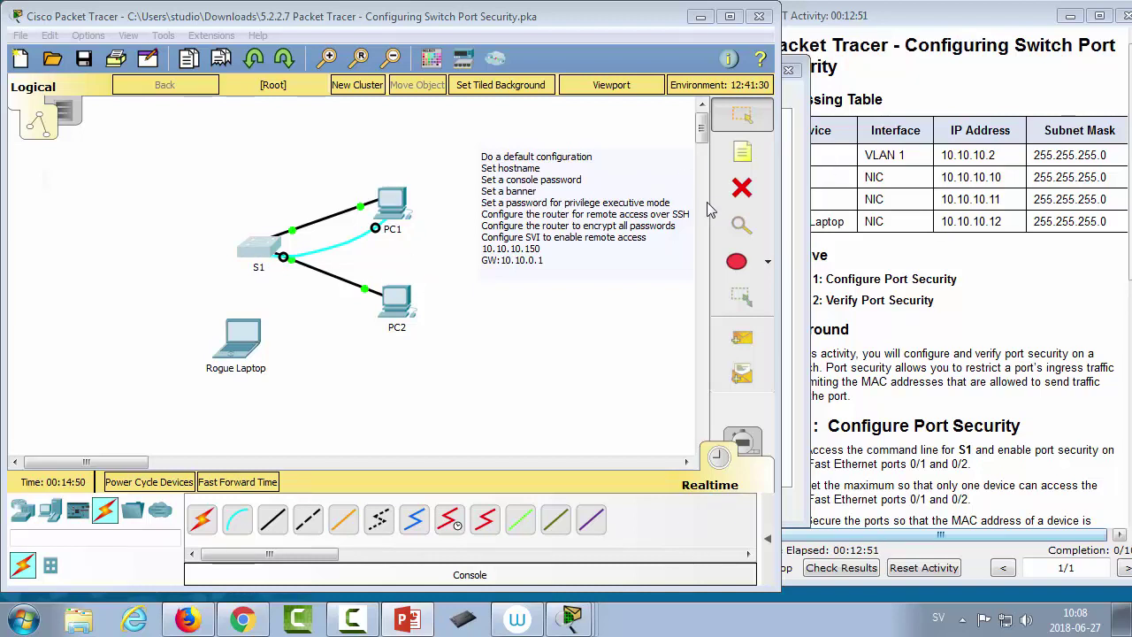
- Delete the selected item from the Logical workspace
left_click(742, 188)
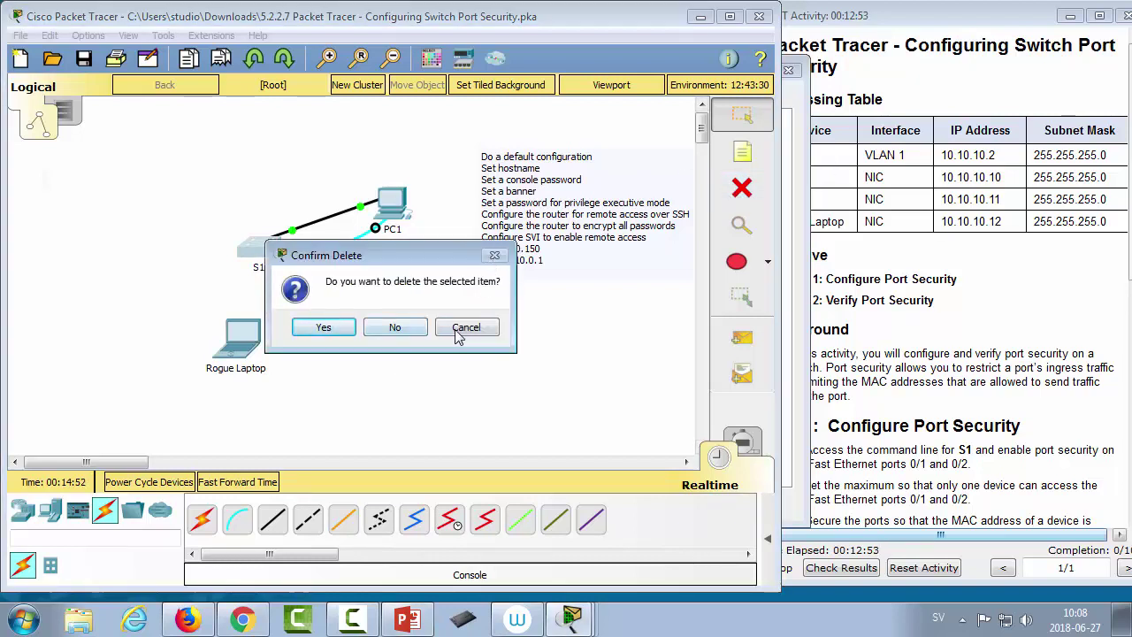
- Keep the task-list note and delete the existing S1–PC1 console link
left_click(455, 329)
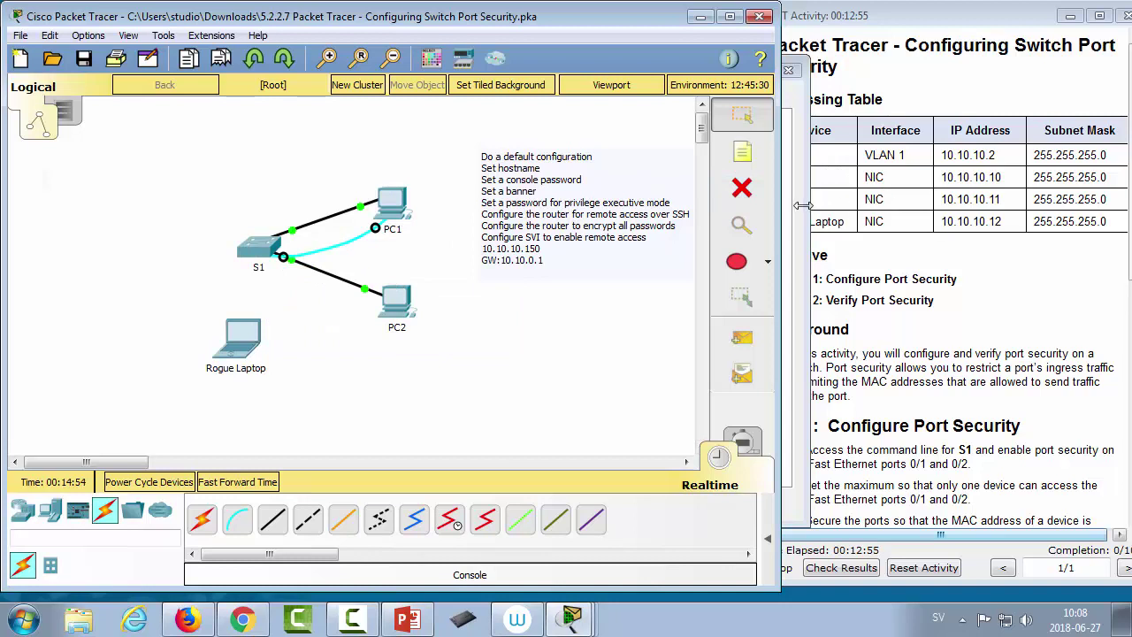
left_click(741, 187)
left_click(343, 239)
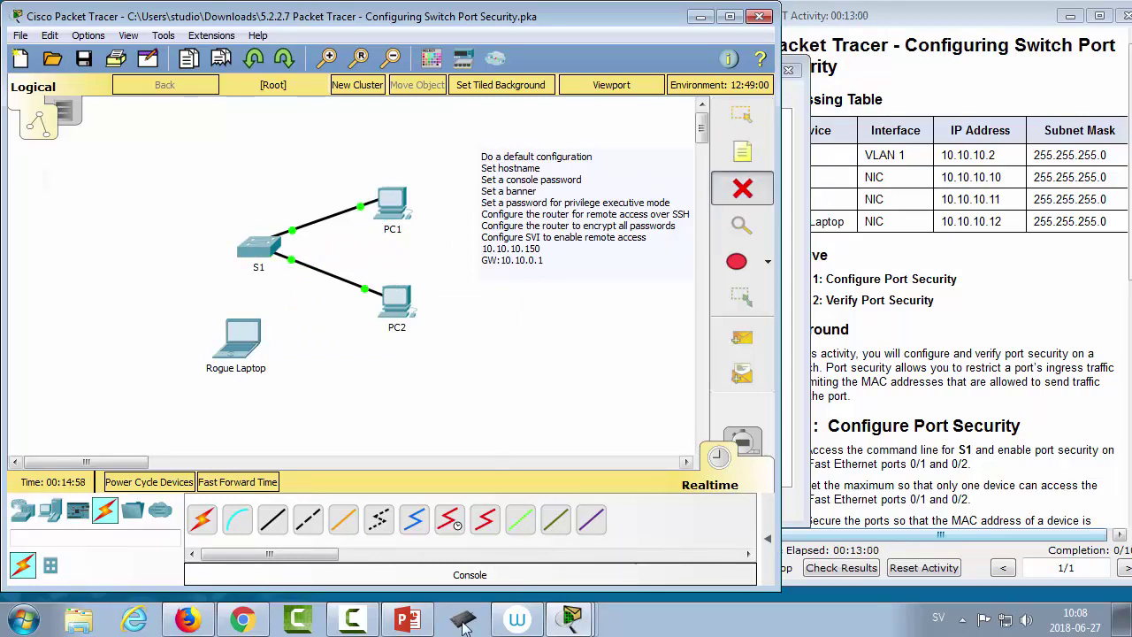
left_click(741, 113)
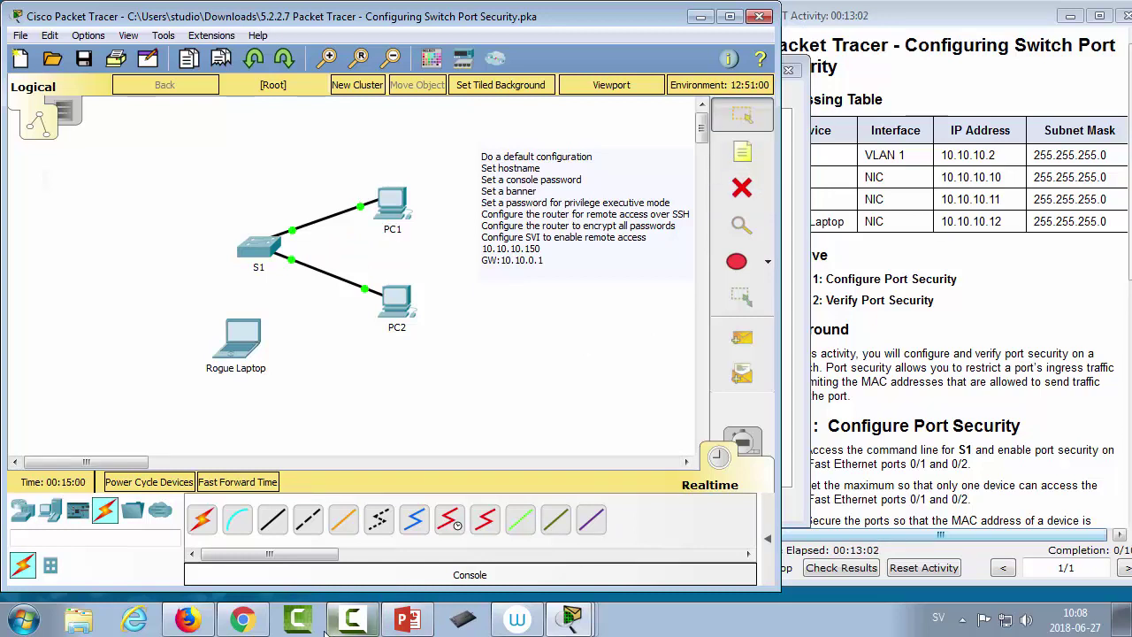
- Draw a Console cable from PC1's RS 232 port to S1's Console port
left_click(237, 522)
left_click(391, 206)
left_click(431, 213)
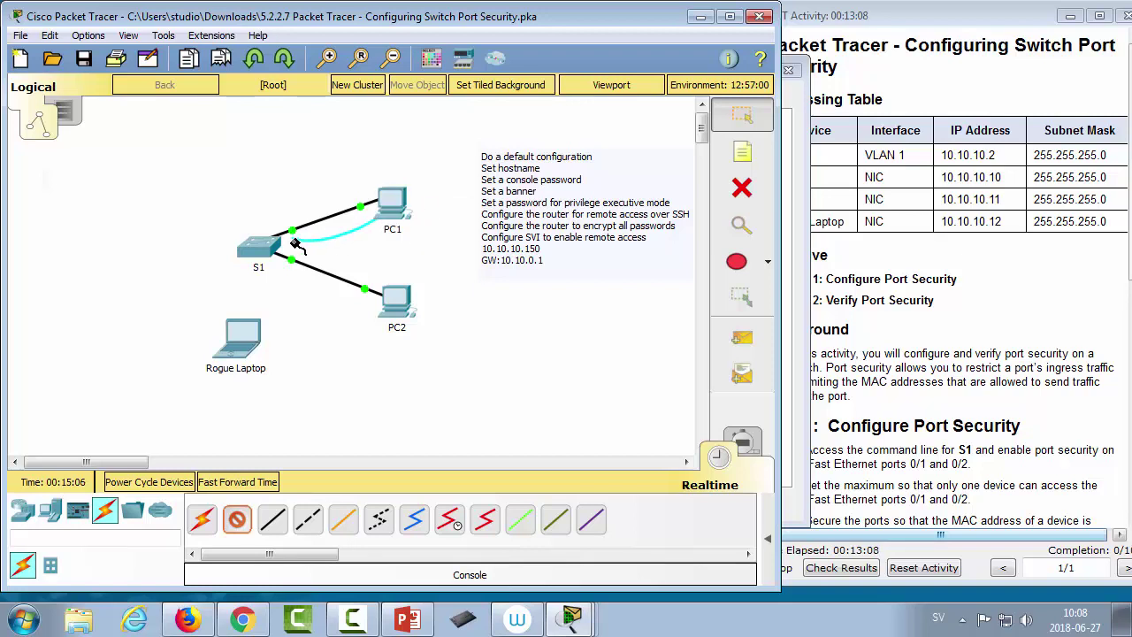
left_click(258, 246)
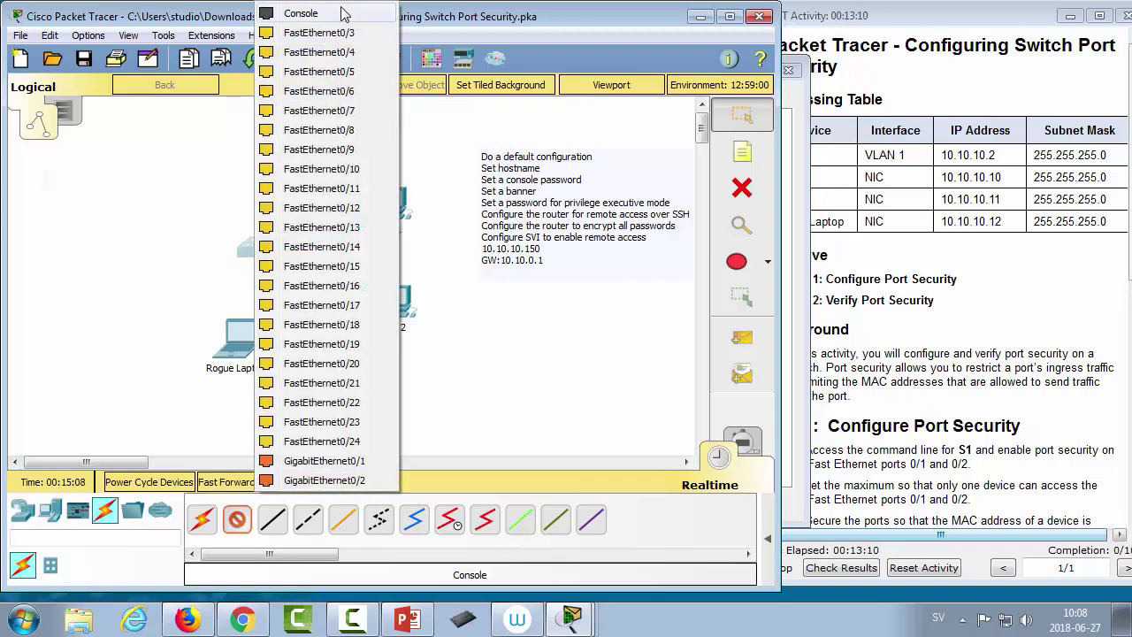
left_click(283, 11)
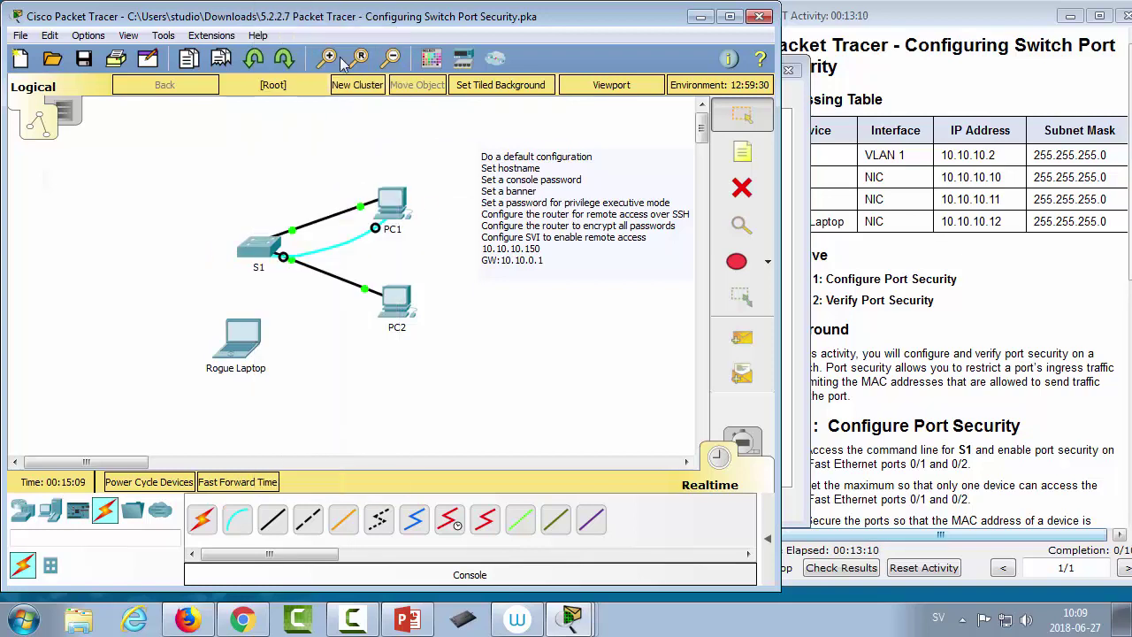
- Confirm S1's CLI reaches the Switch> prompt, then close S1's window
left_click(257, 253)
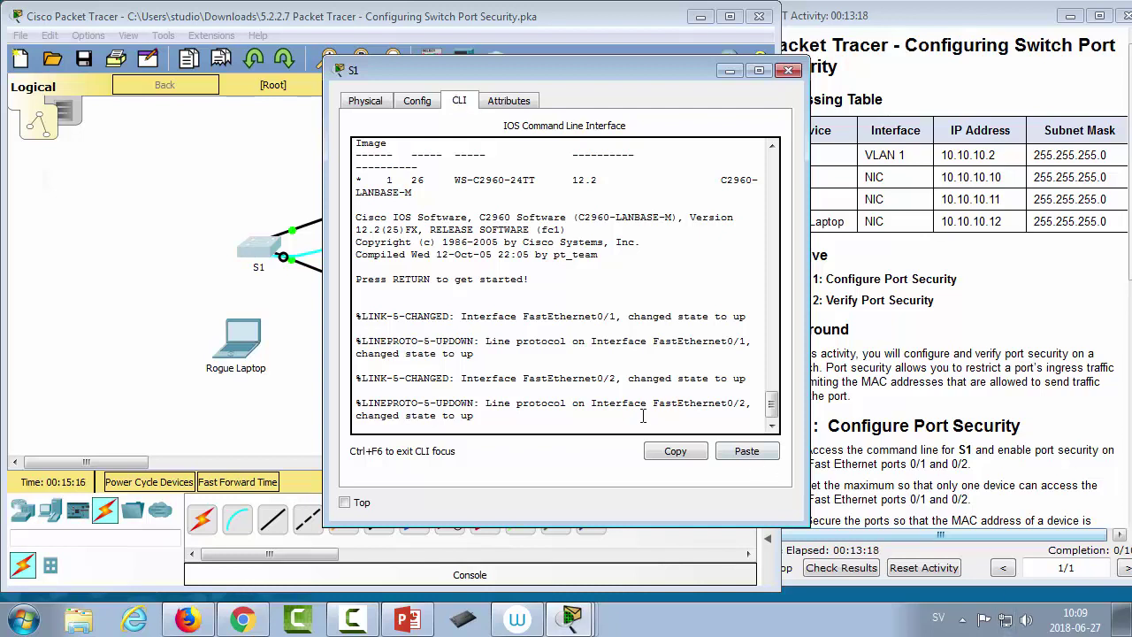
key("Return")
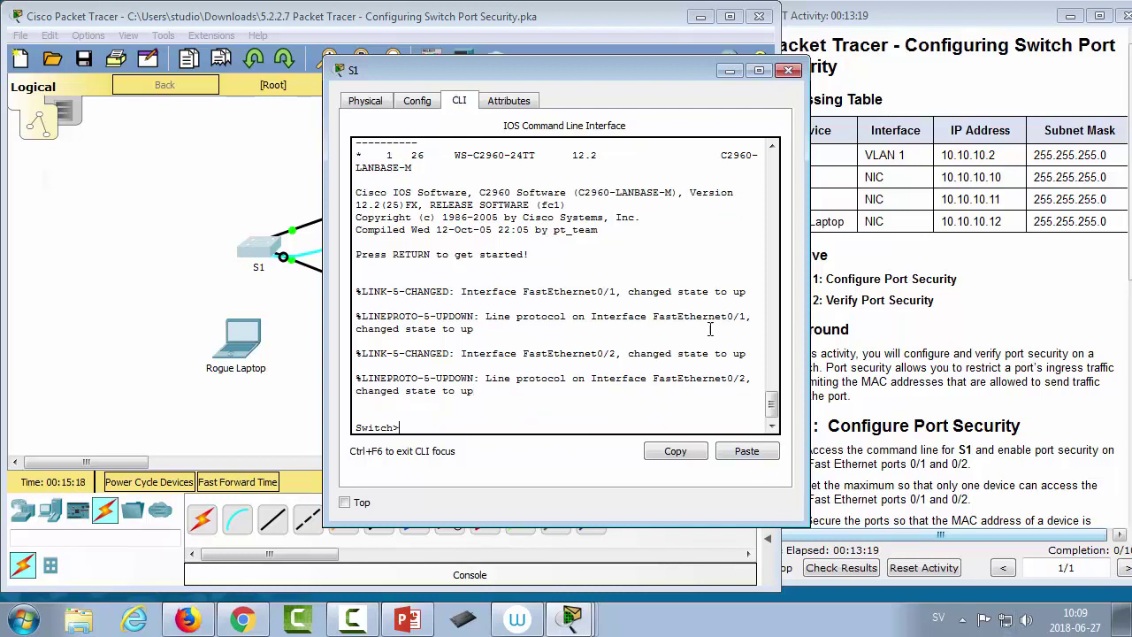
left_click(787, 71)
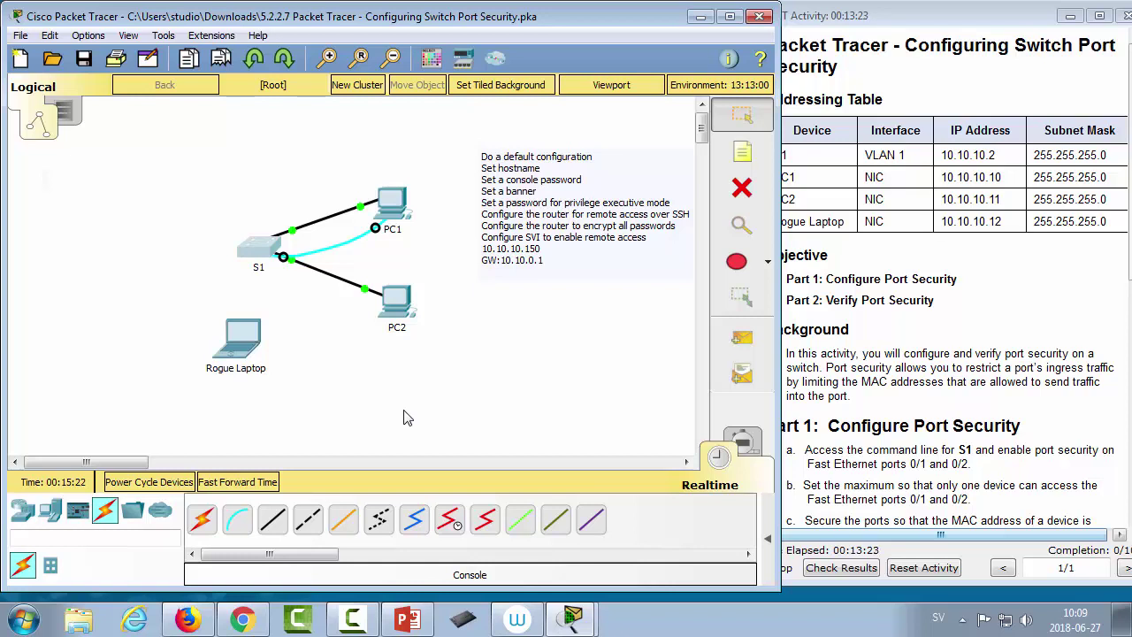
left_click(393, 203)
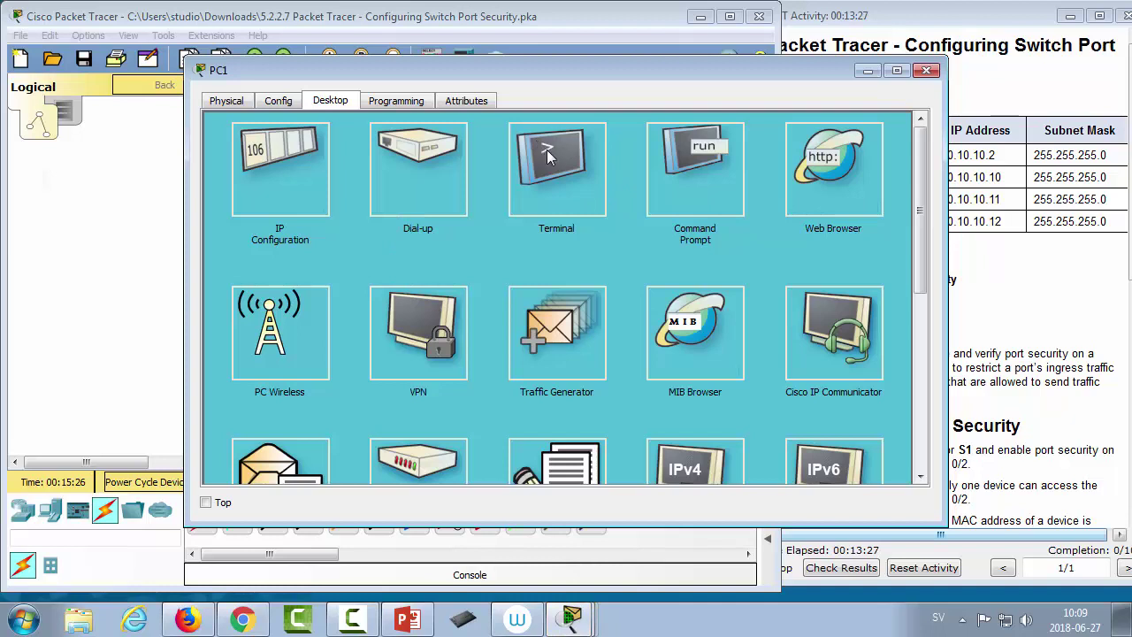
- Start PC1's Terminal with default serial settings and place it narrowed beside the workspace
left_click(547, 152)
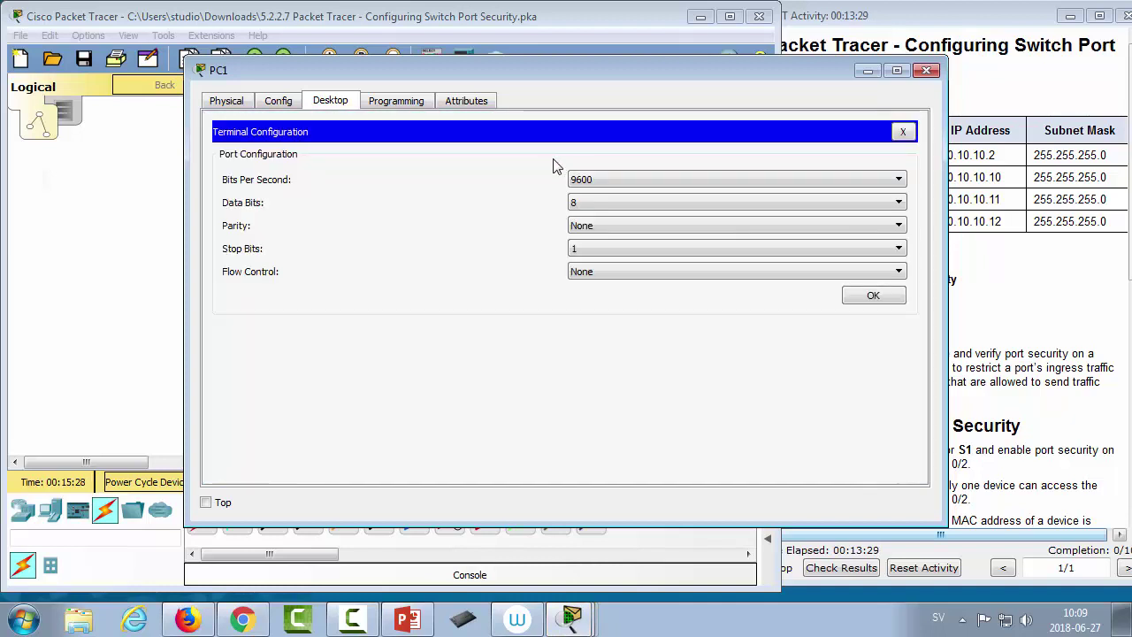
left_click(873, 295)
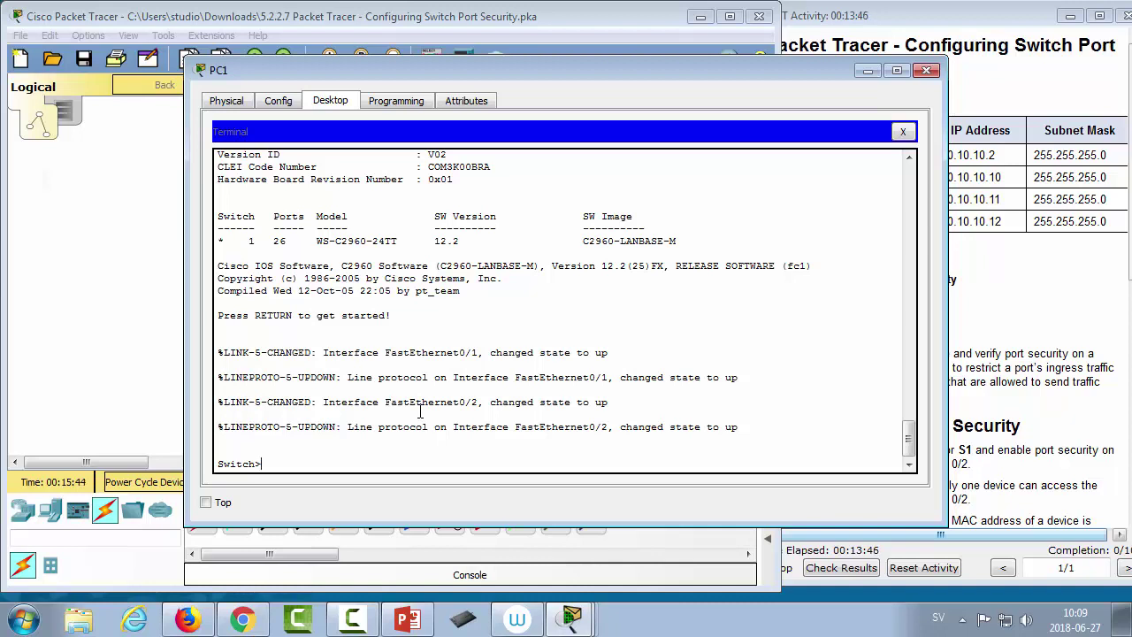
left_click_drag(490, 72, 288, 59)
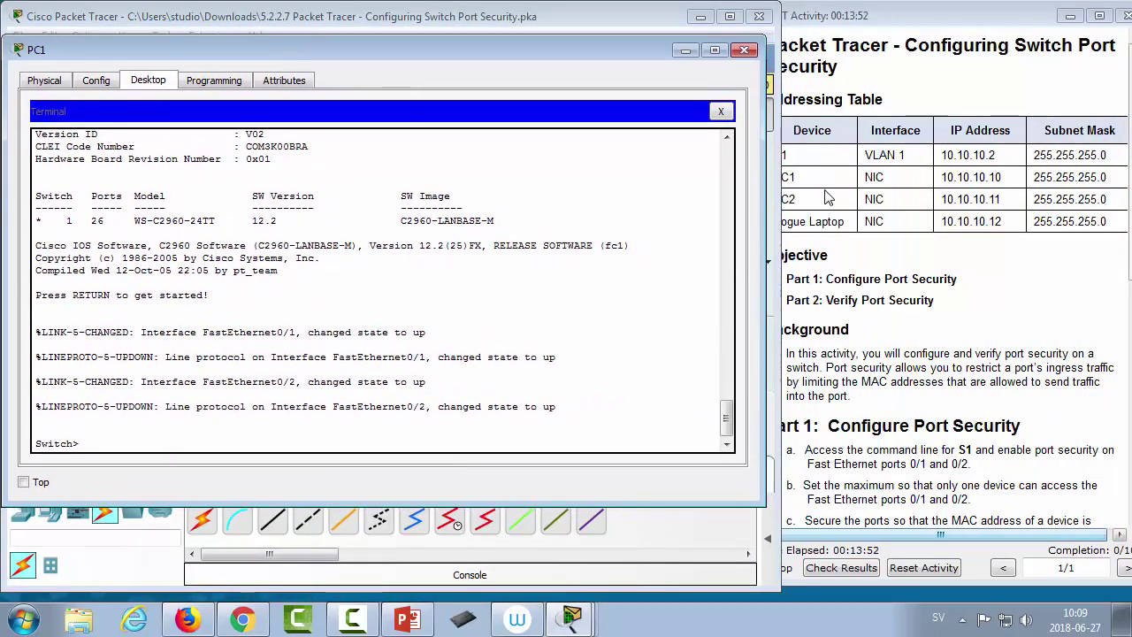
left_click_drag(766, 177, 490, 176)
left_click_drag(570, 23, 665, 25)
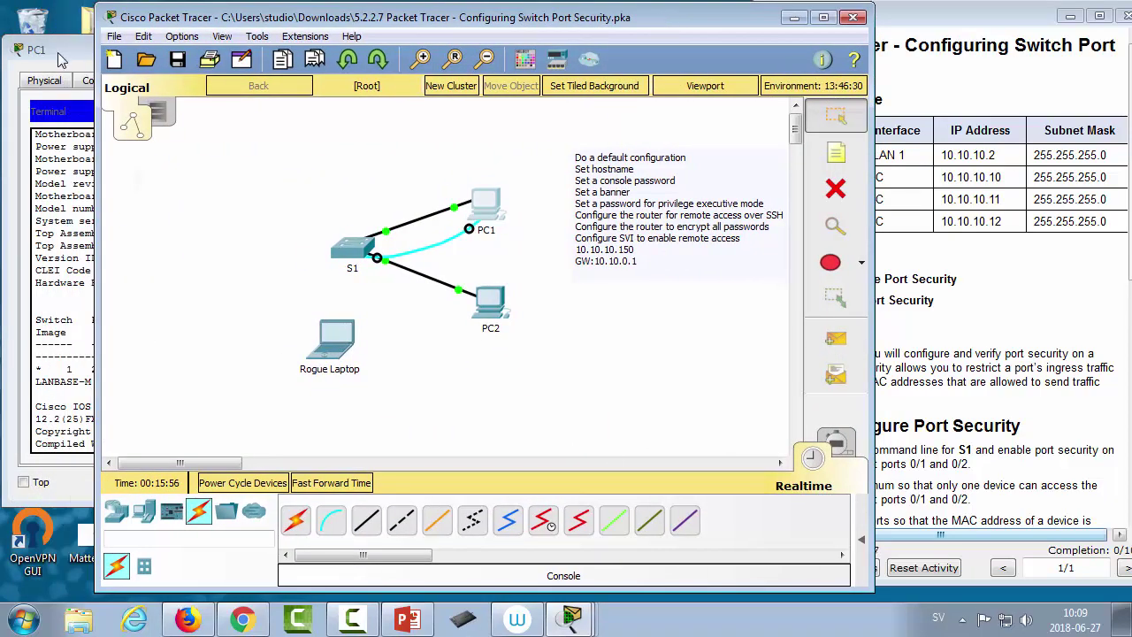
left_click(58, 60)
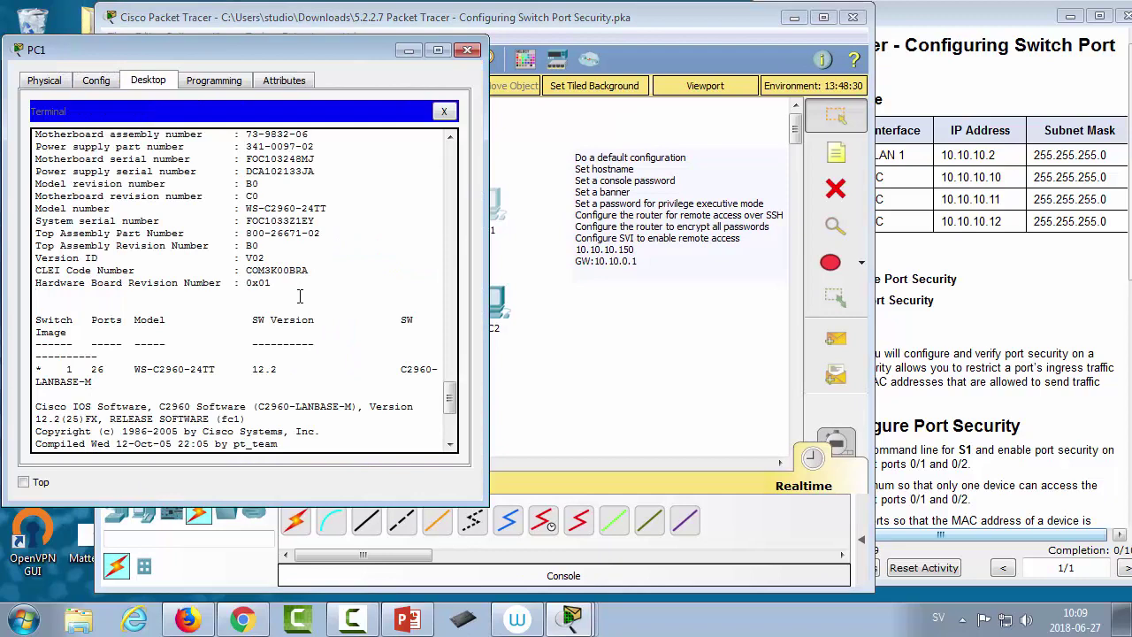
- Enter global configuration on the switch and set its hostname to S1
key("Return")
key("Return")
type("ena")
key("Return")
type("conf ")
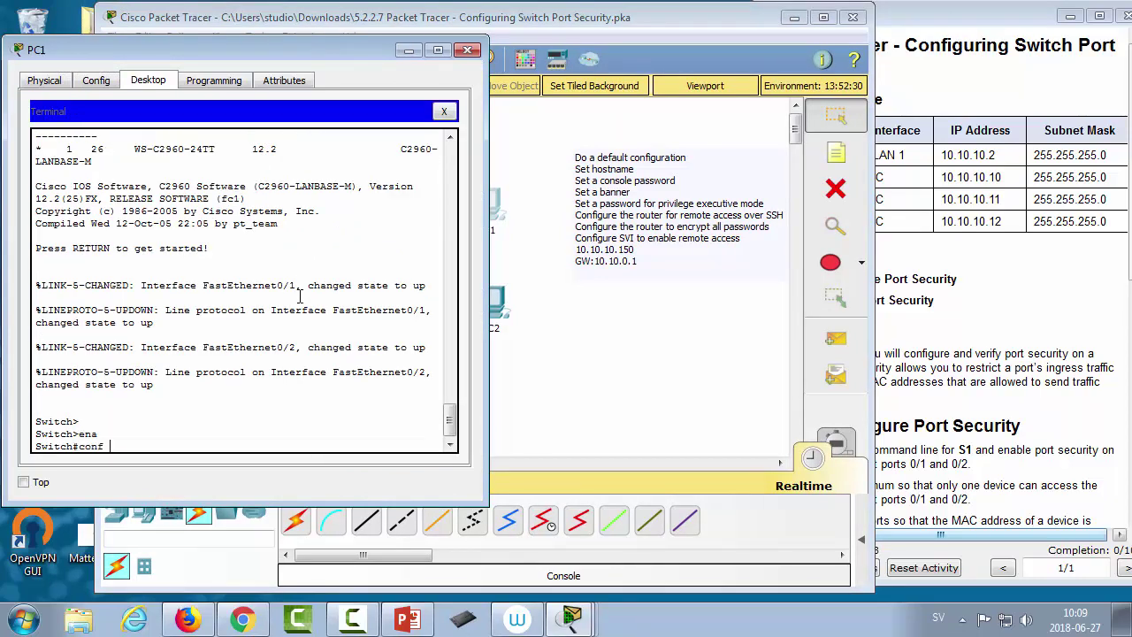
type("t")
key("Return")
type("hostname S1")
key("Return")
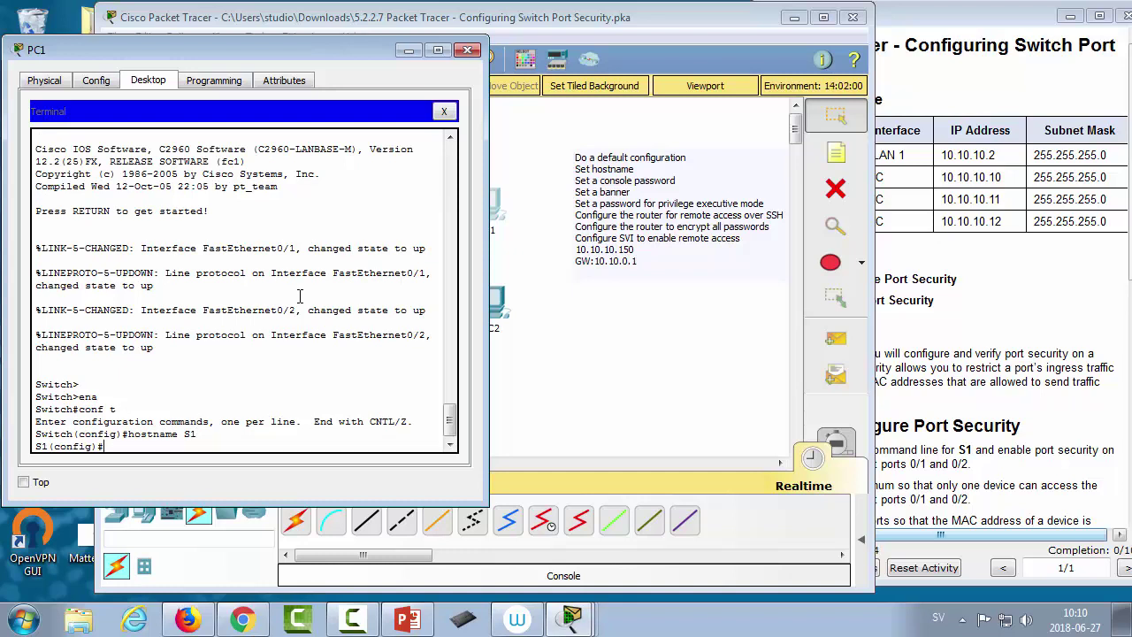
- Give console line 0 a password and require login on it
type("line con")
key("Tab")
type("0")
key("BackSpace")
type("?")
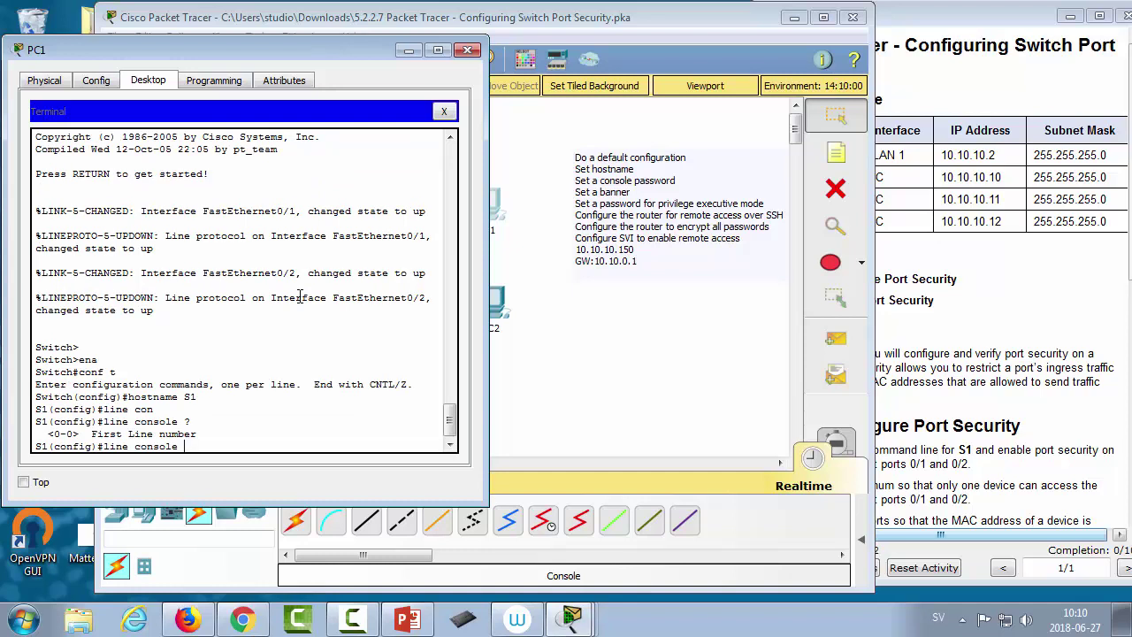
type("0")
key("Return")
type("pass")
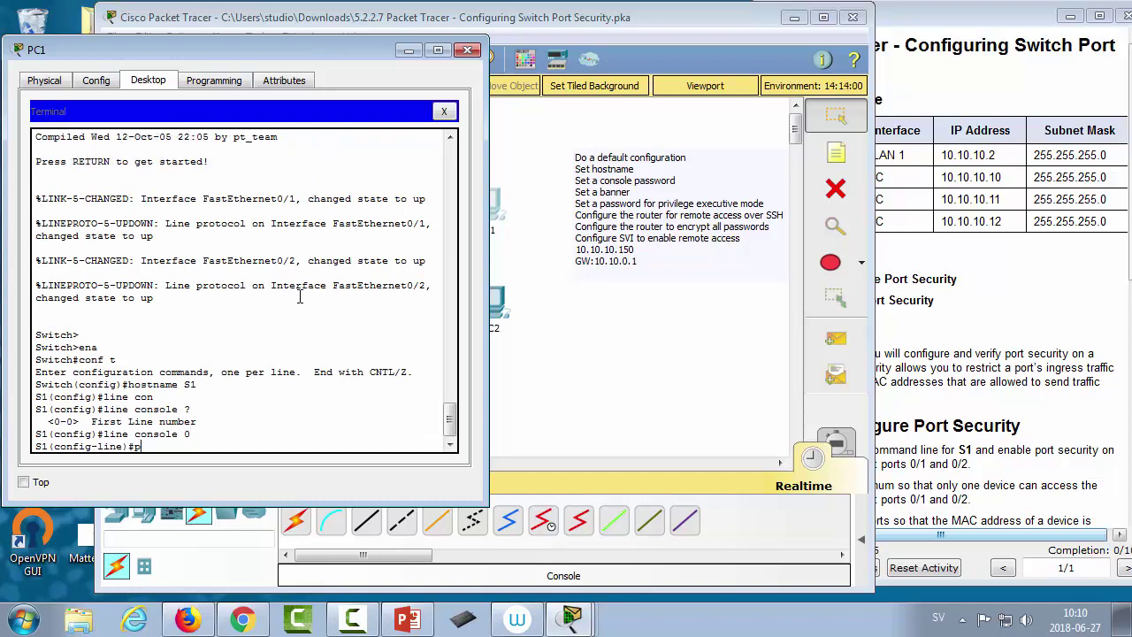
key("Tab")
type("cisco")
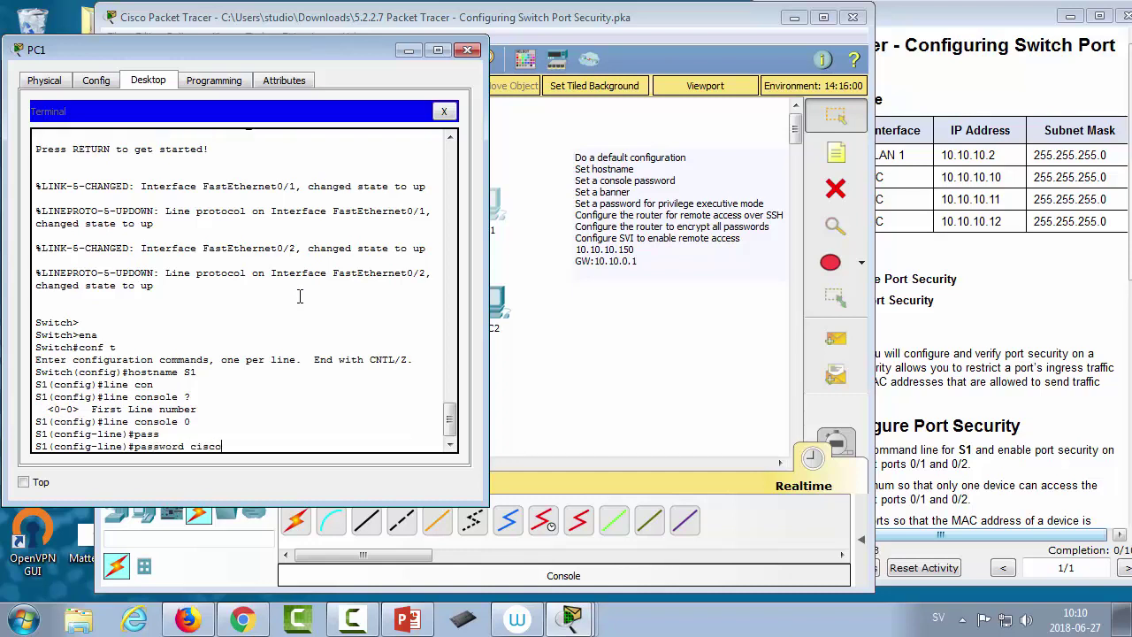
key("Return")
type("log")
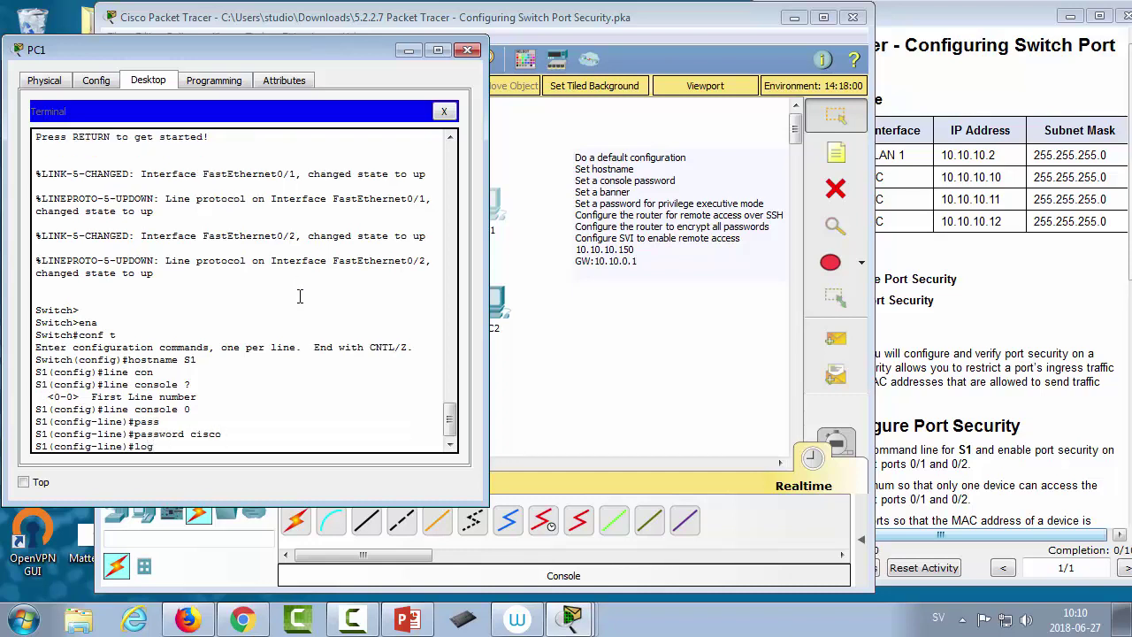
type("in")
key("Return")
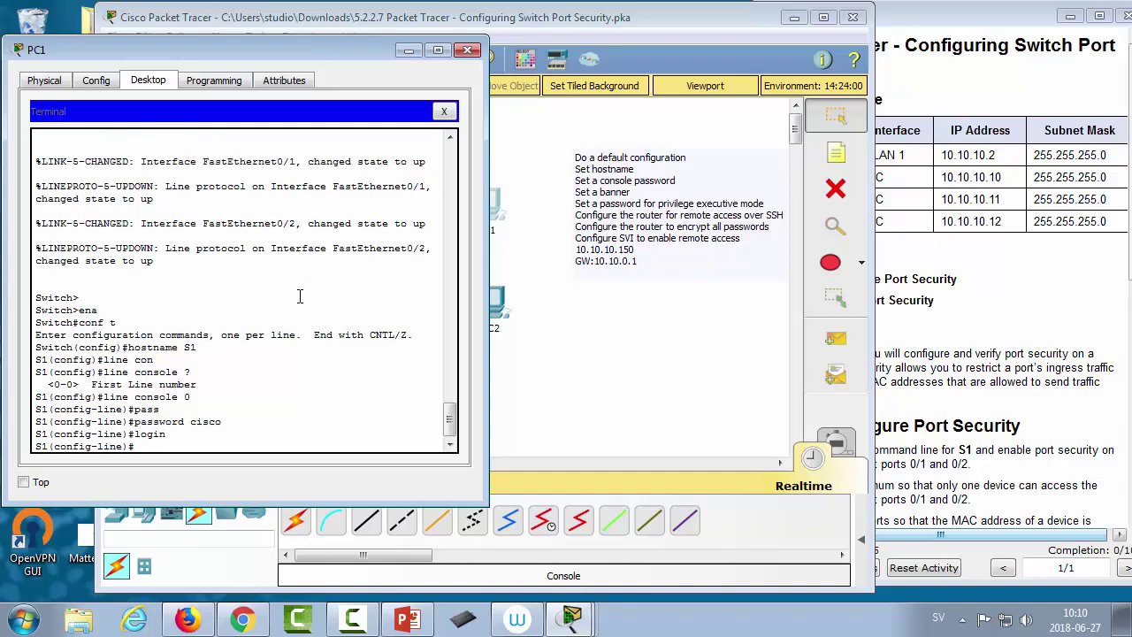
- Leave configuration mode with end and exit the console session
left_click_drag(226, 422, 135, 422)
left_click(219, 449)
type("login ?")
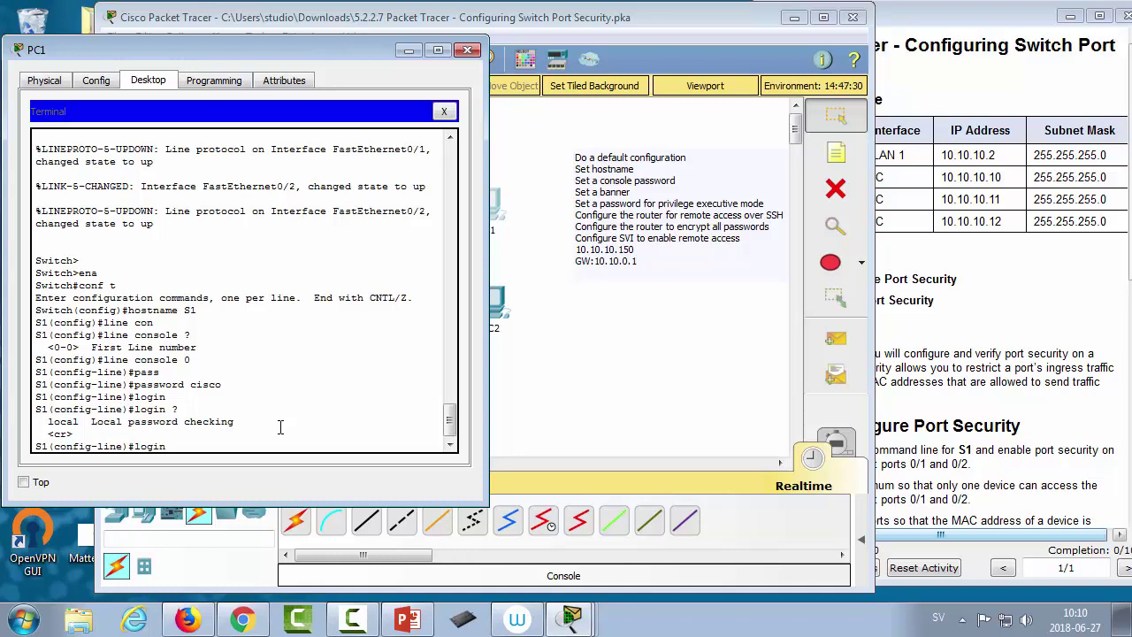
key("BackSpace")
key("BackSpace")
key("BackSpace")
key("BackSpace")
key("BackSpace")
type("end")
key("Return")
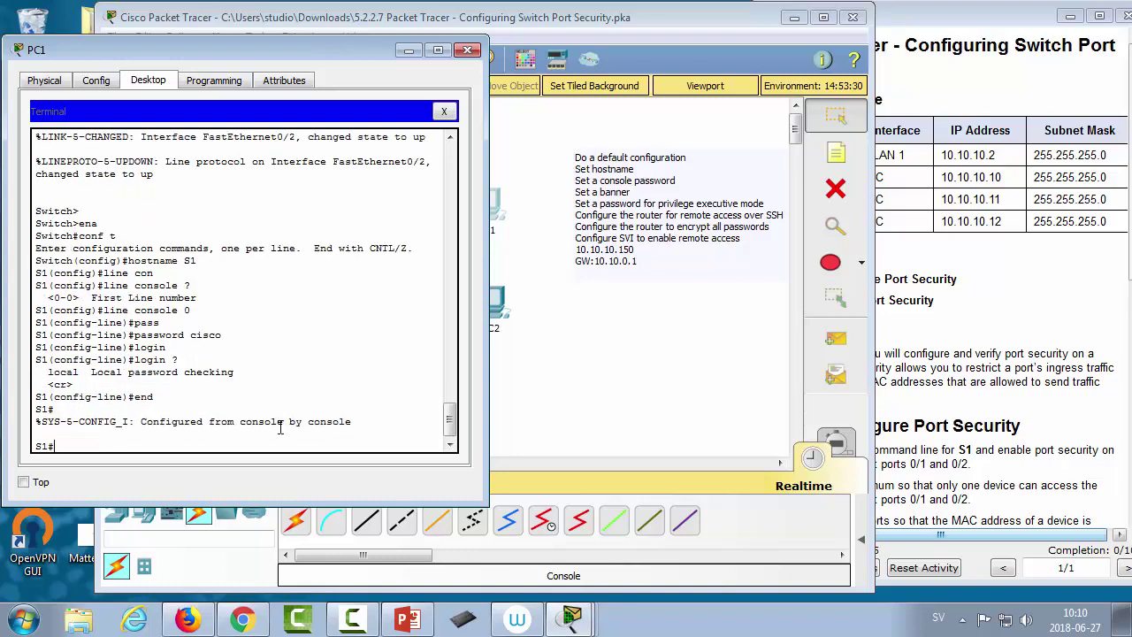
type("exit")
key("Return")
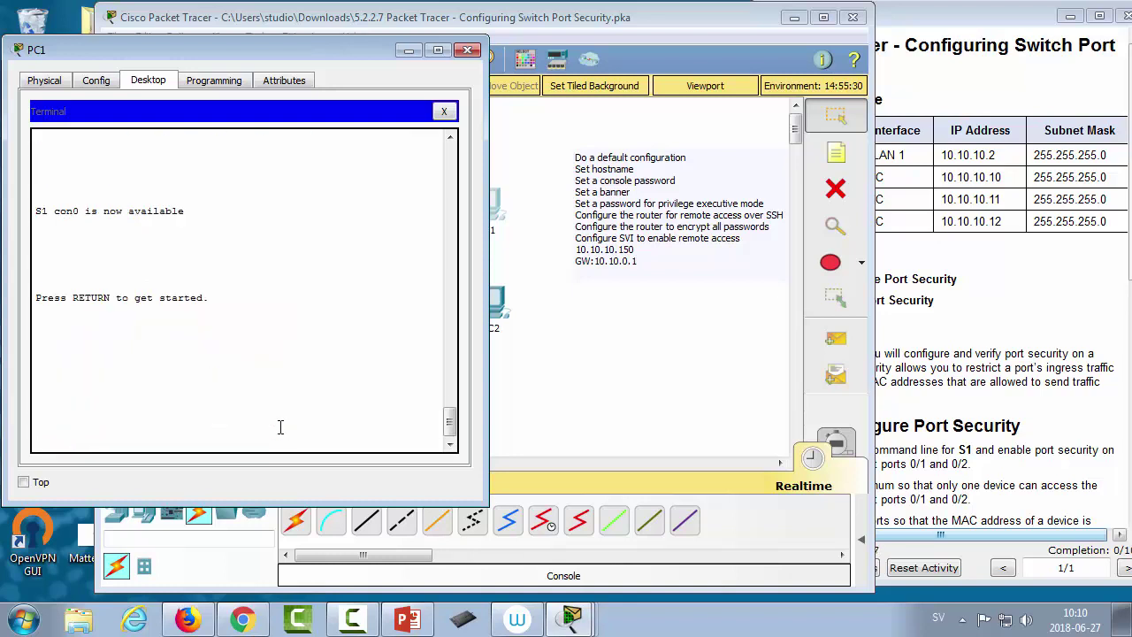
- Log in at the console with its password and enter global configuration mode
key("Return")
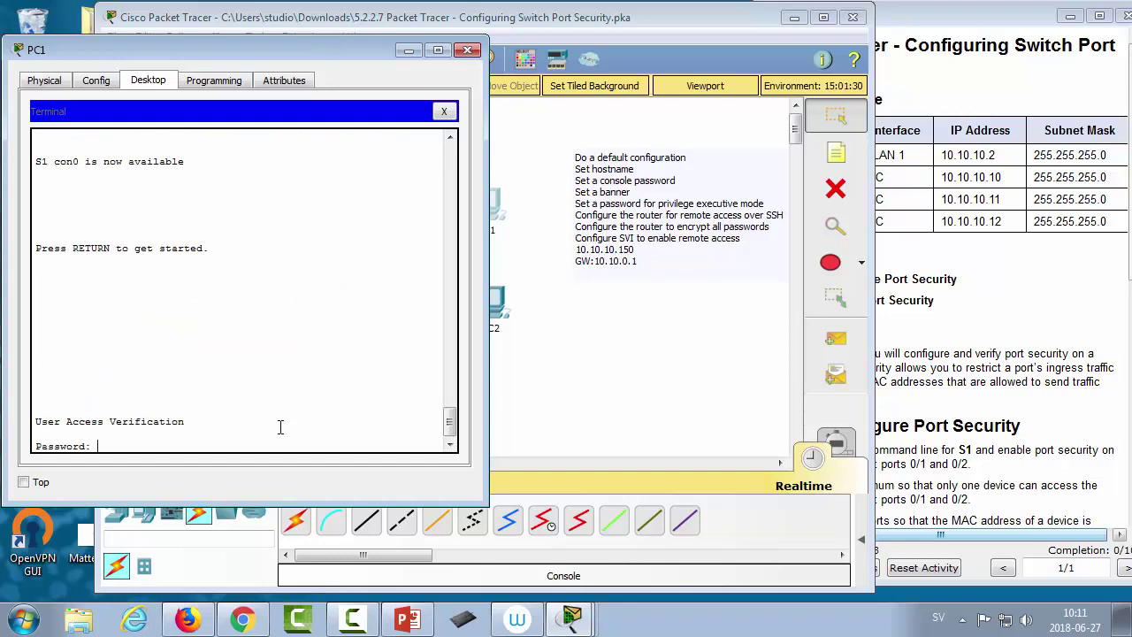
key("Return")
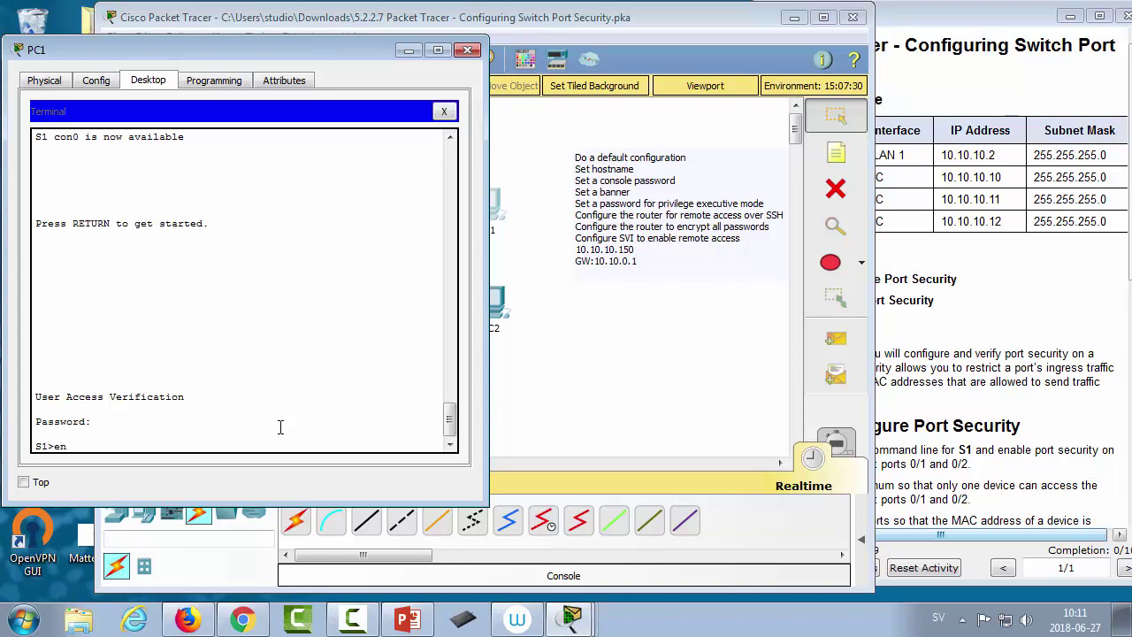
type("na")
key("Return")
type("conf t")
key("Return")
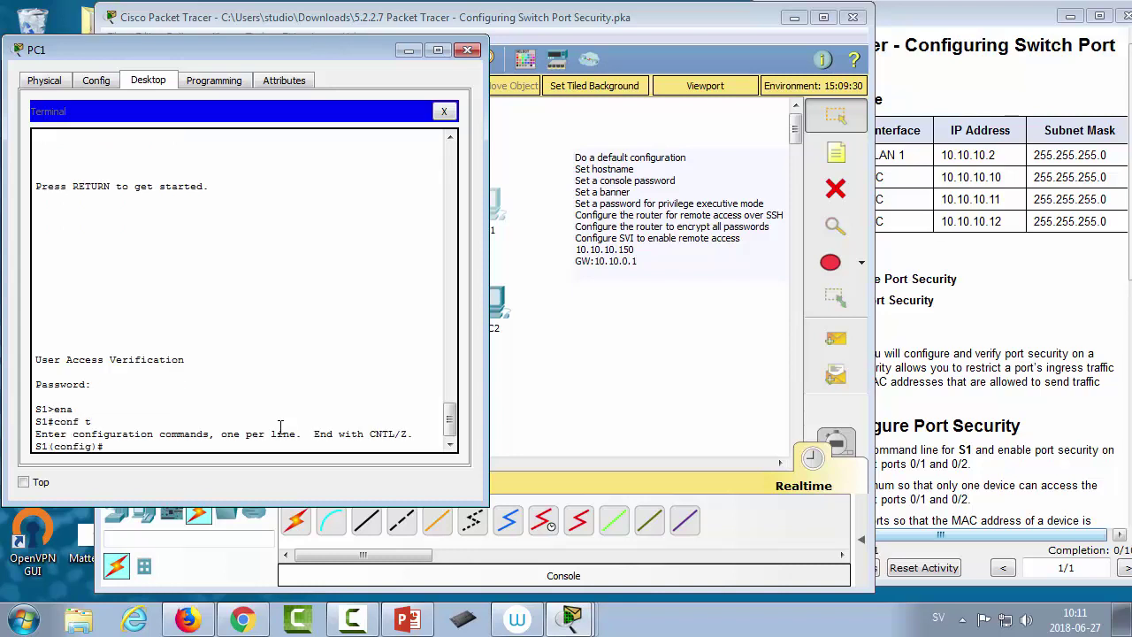
- Set the MOTD banner to %BANNENR% and configure an enable secret
type("banner motd %BANNENR%")
key("Return")
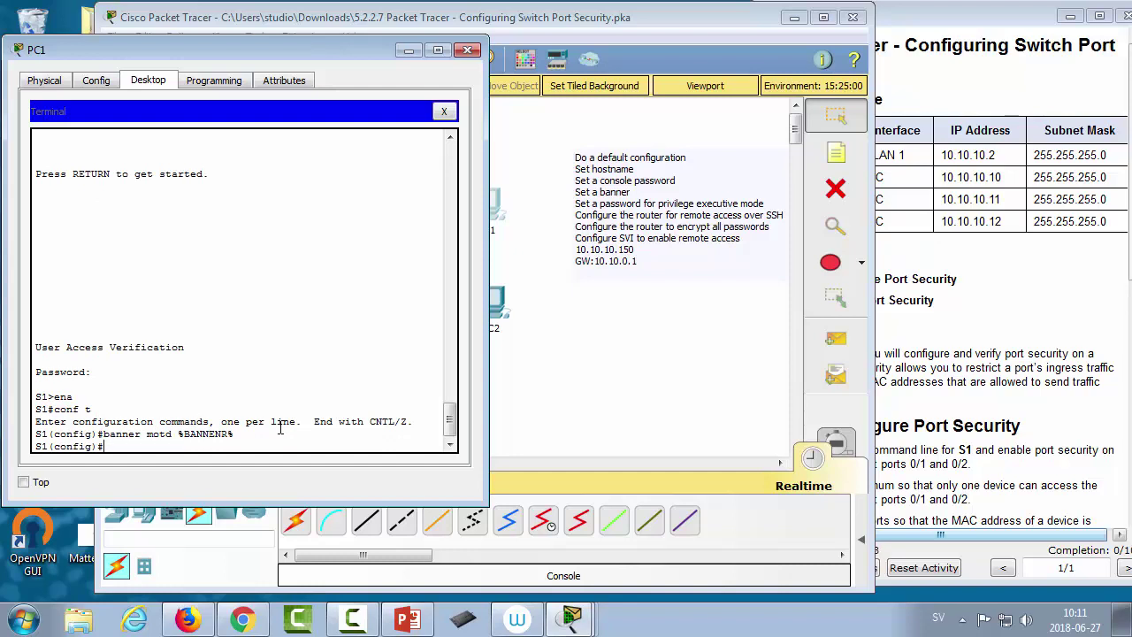
type("enable ?")
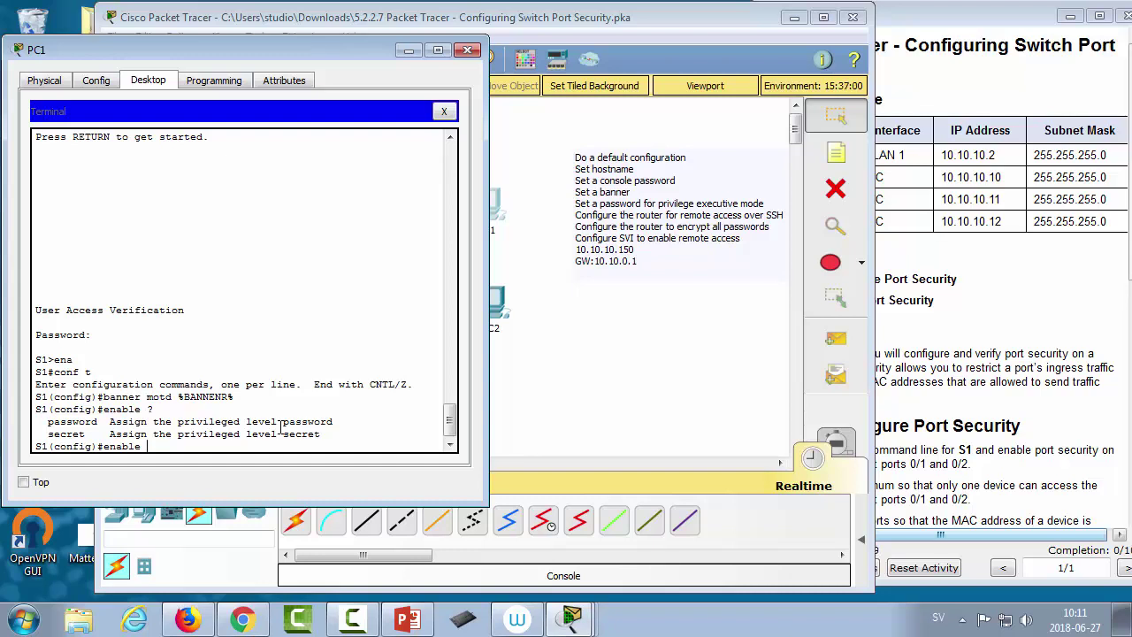
type("se")
key("Tab")
type("cisco")
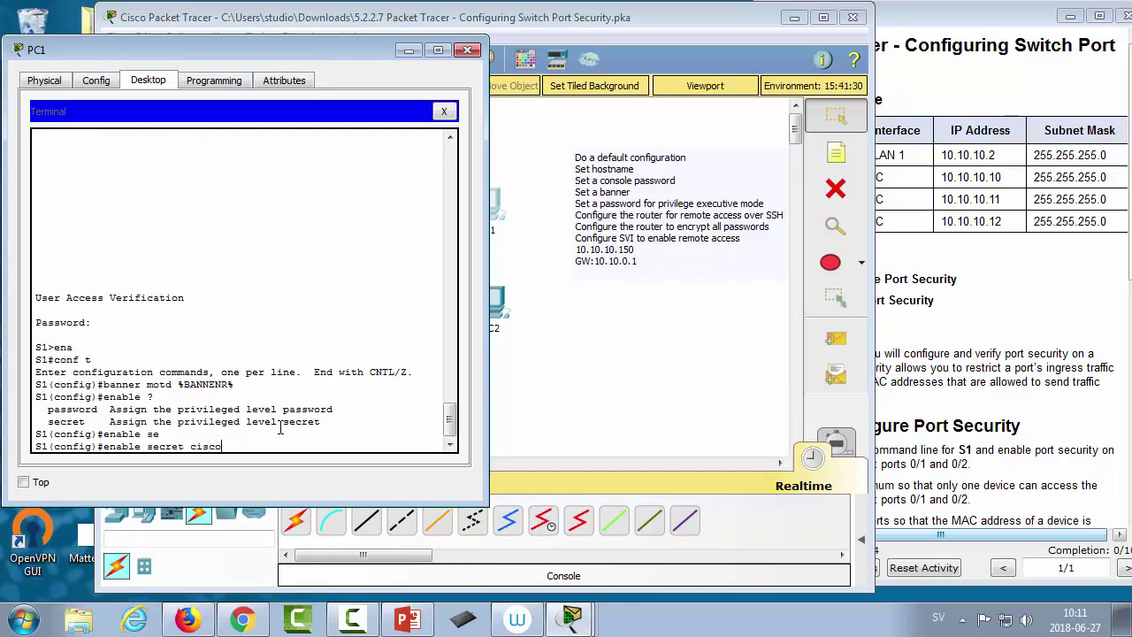
key("Return")
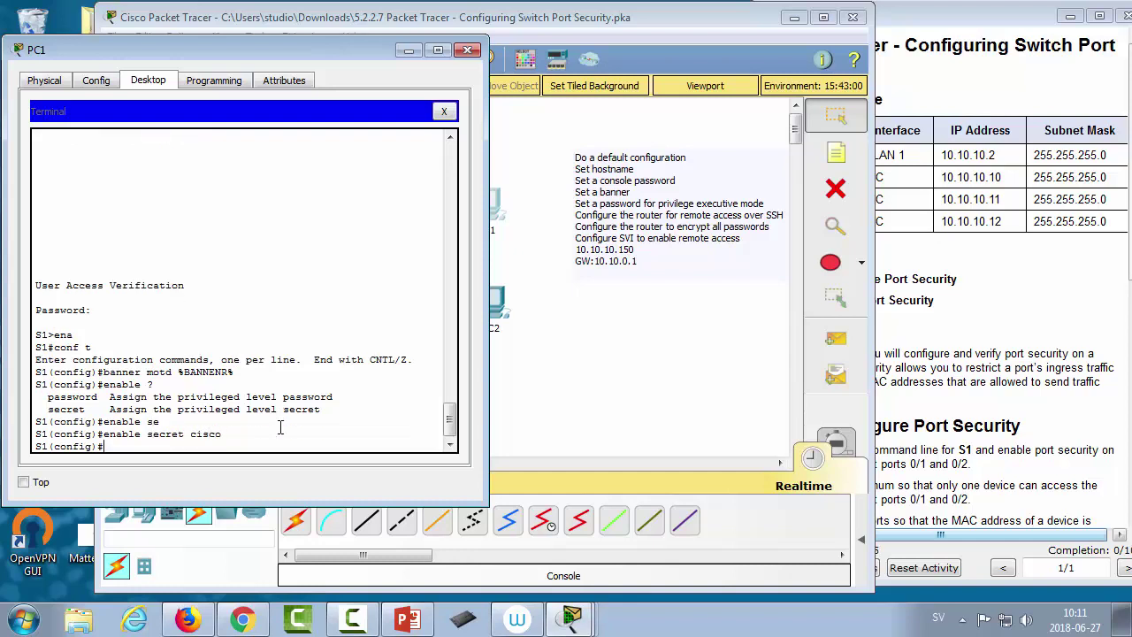
- End configuration mode and exit the S1 console session
type("end")
key("Return")
key("Return")
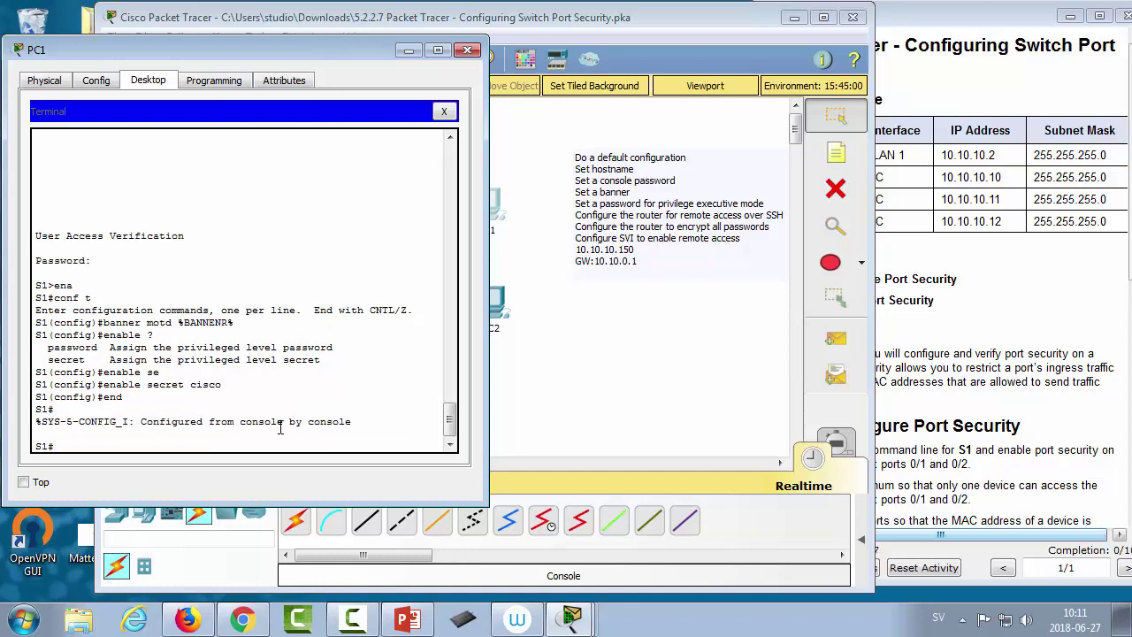
type("exi")
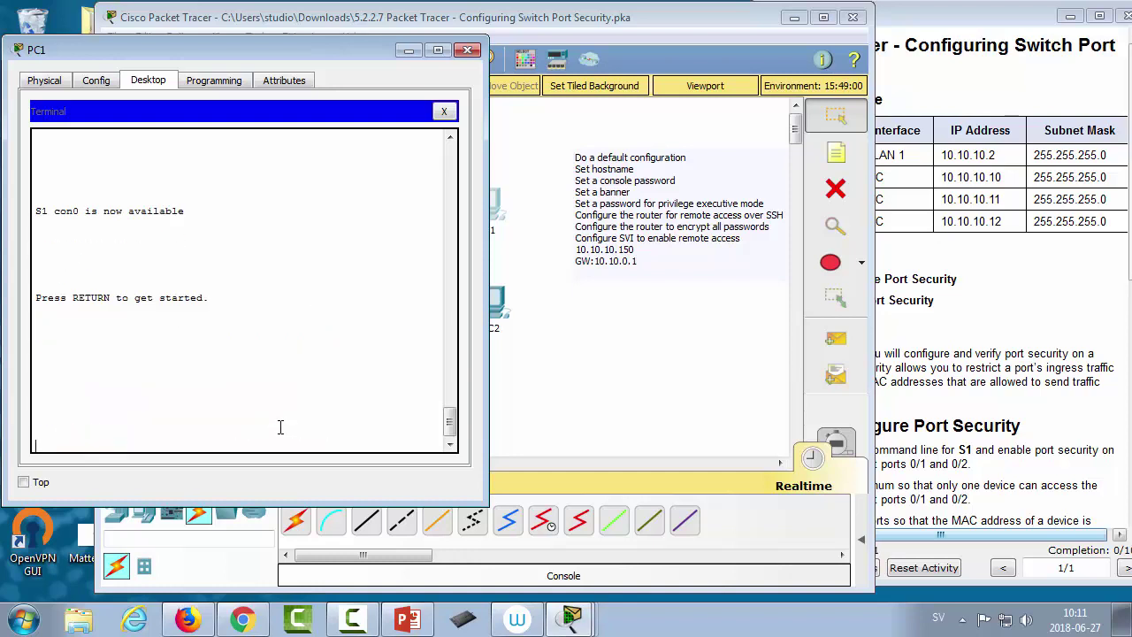
key("Return")
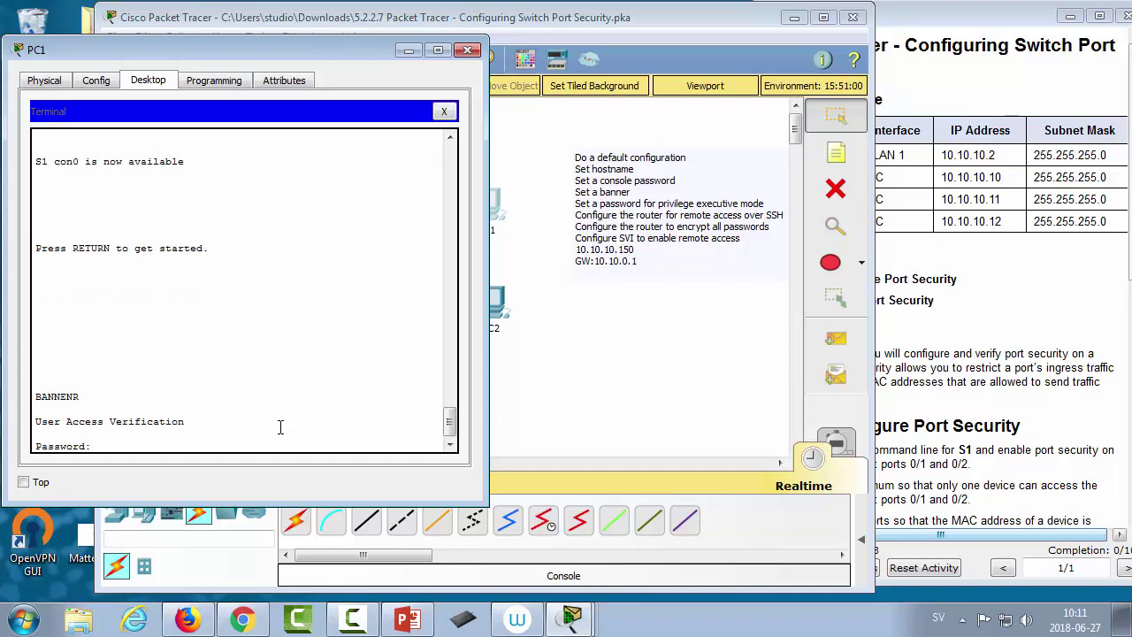
- Check the BANNENR banner, log in with the console and enable secrets, reach global configuration
double_click(85, 396)
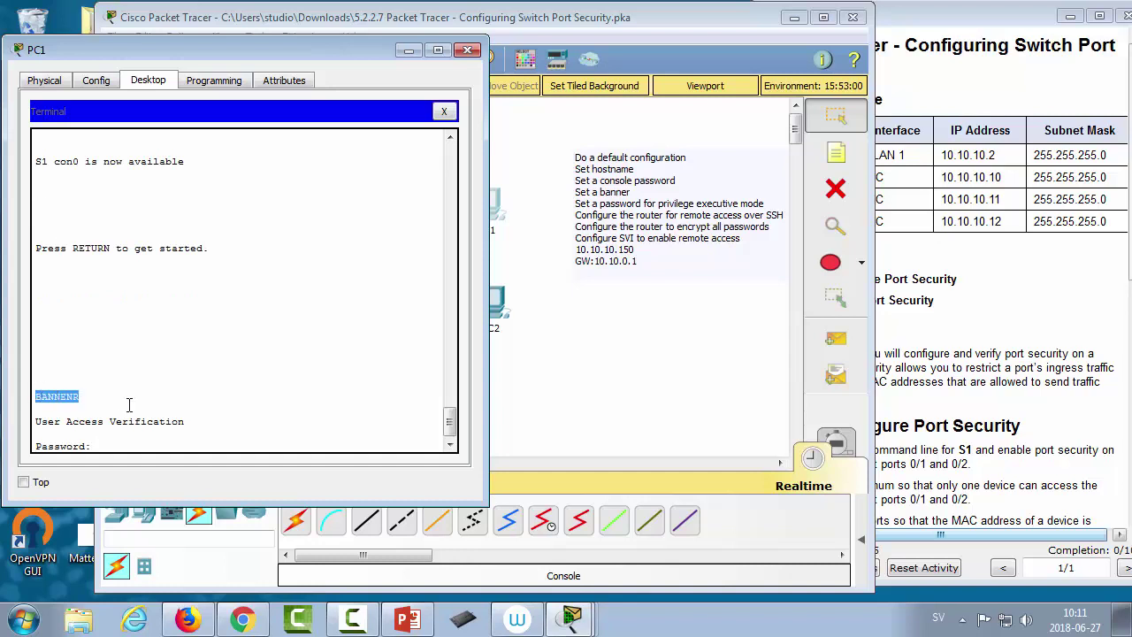
left_click(115, 440)
key("Return")
type("ena")
key("Return")
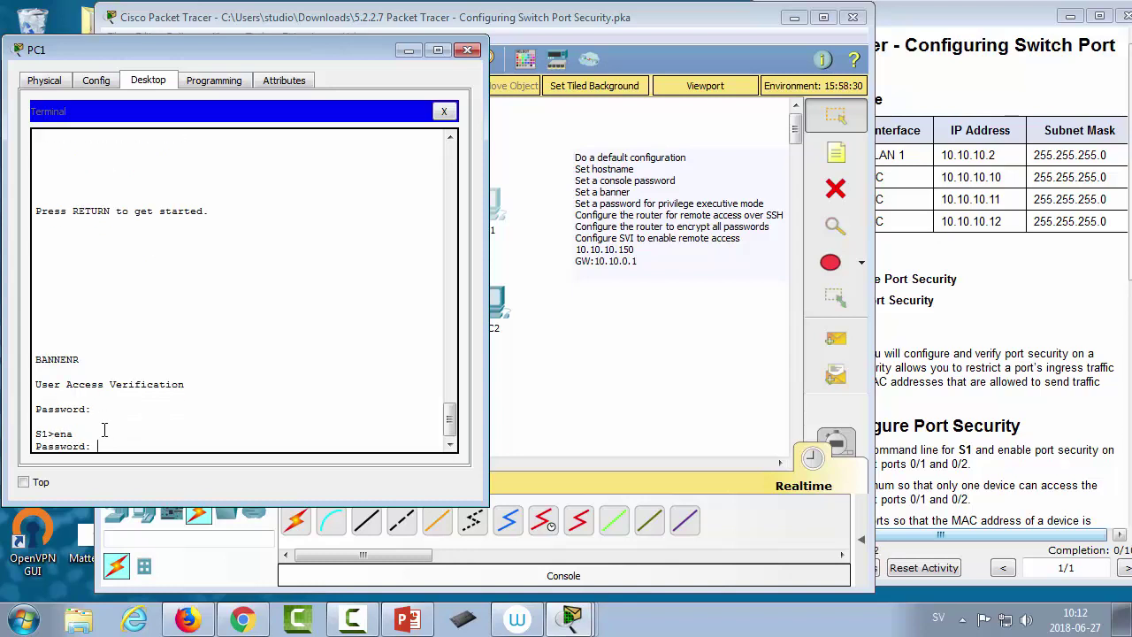
key("Return")
type("conf t")
key("Return")
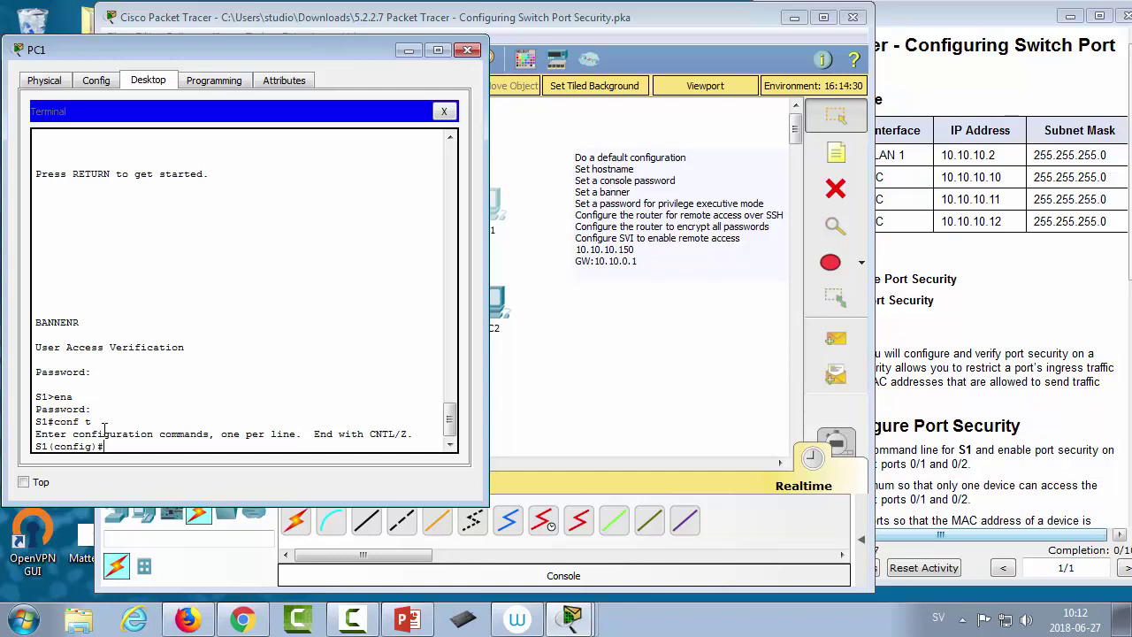
type("ip domain")
key("Tab")
- Set S1's IP domain name to cisco.com
type("-na")
key("Tab")
type("cisco.com")
key("Return")
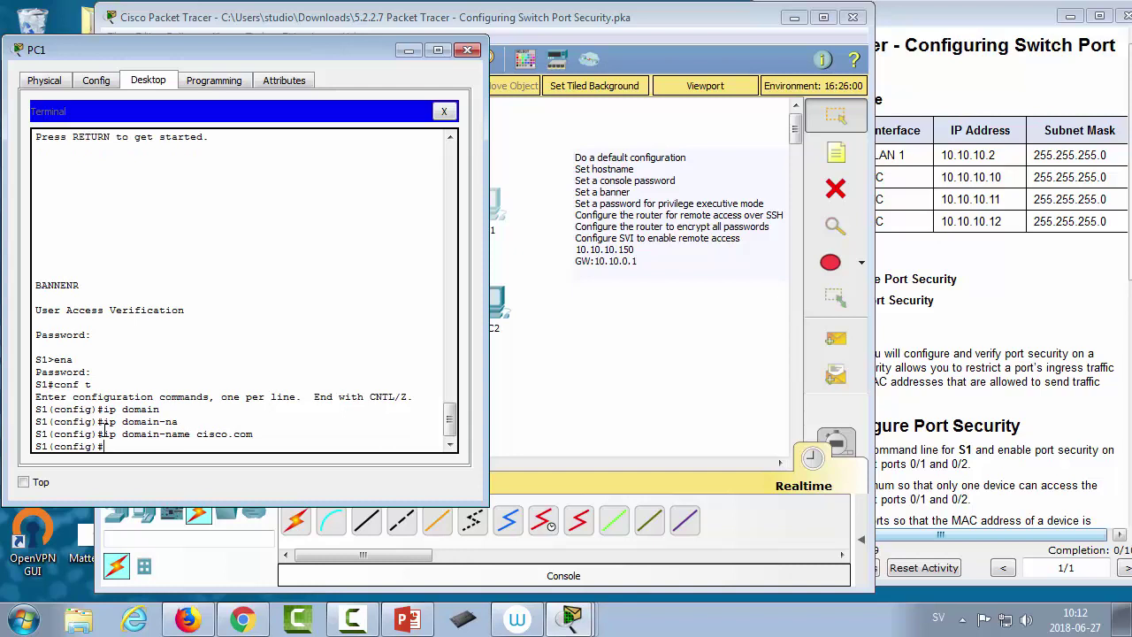
- Create local user Admin with a secret password
type("username Admin ?")
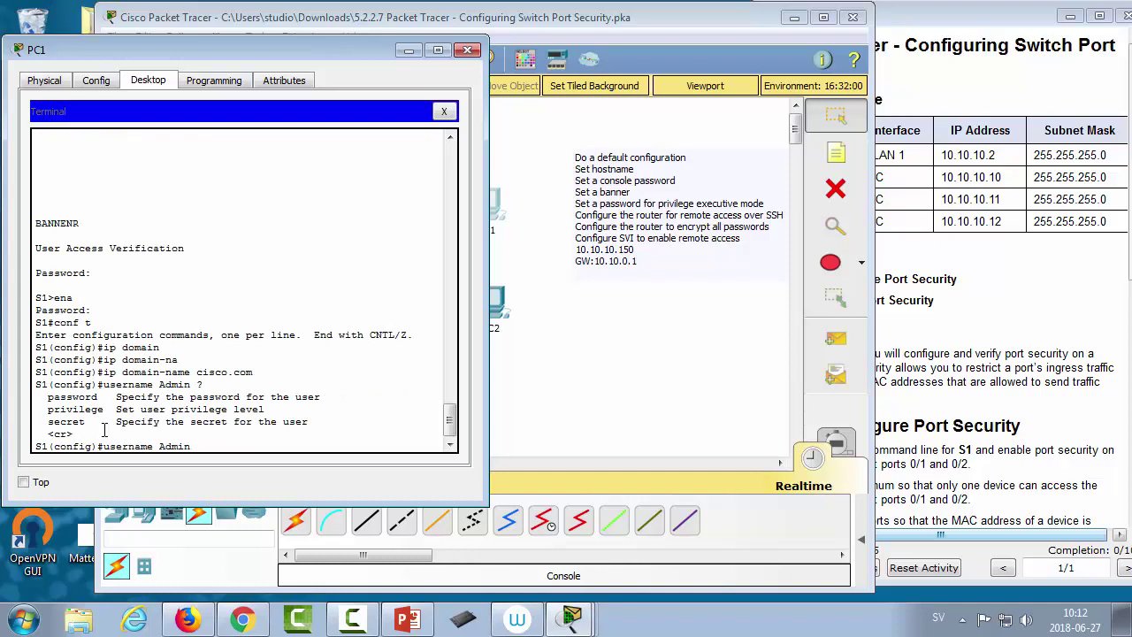
type("se")
key("Tab")
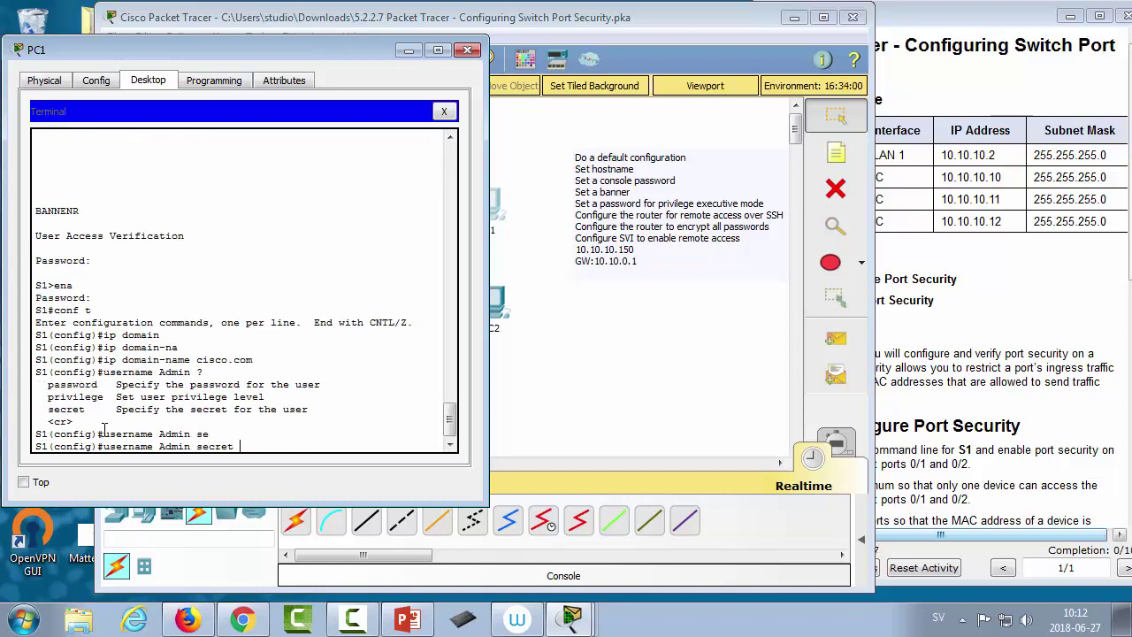
type("cisco")
key("Return")
type("r")
key("BackSpace")
type("cr")
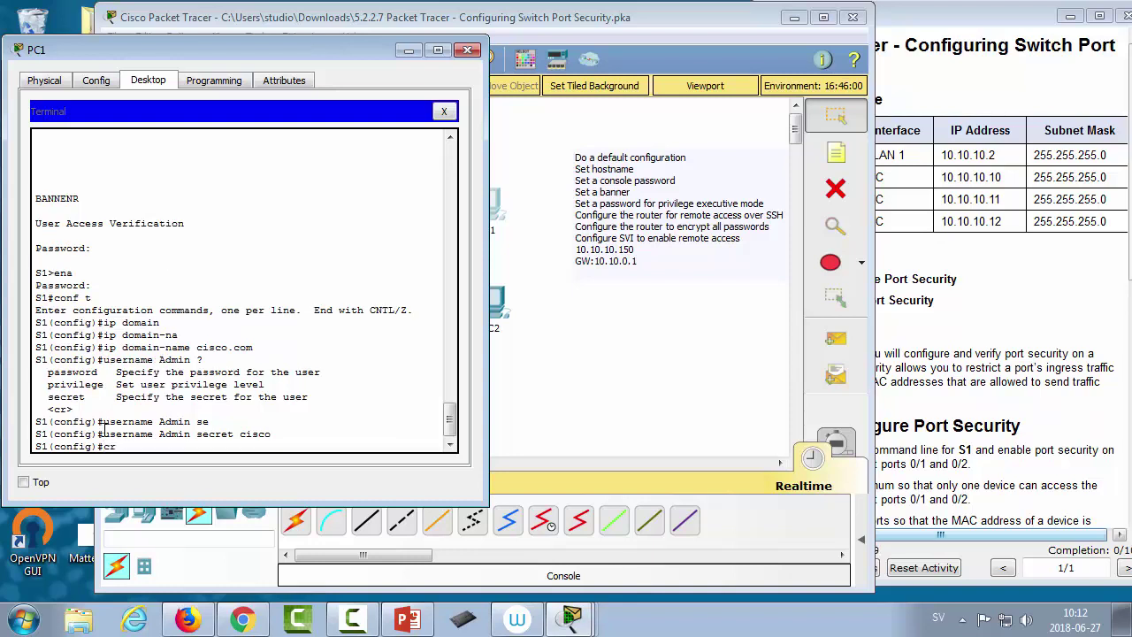
type("ypte key gen")
- Run crypto key generate rsa with a 1024-bit modulus, enabling SSH 1.99
key("Tab")
key("Tab")
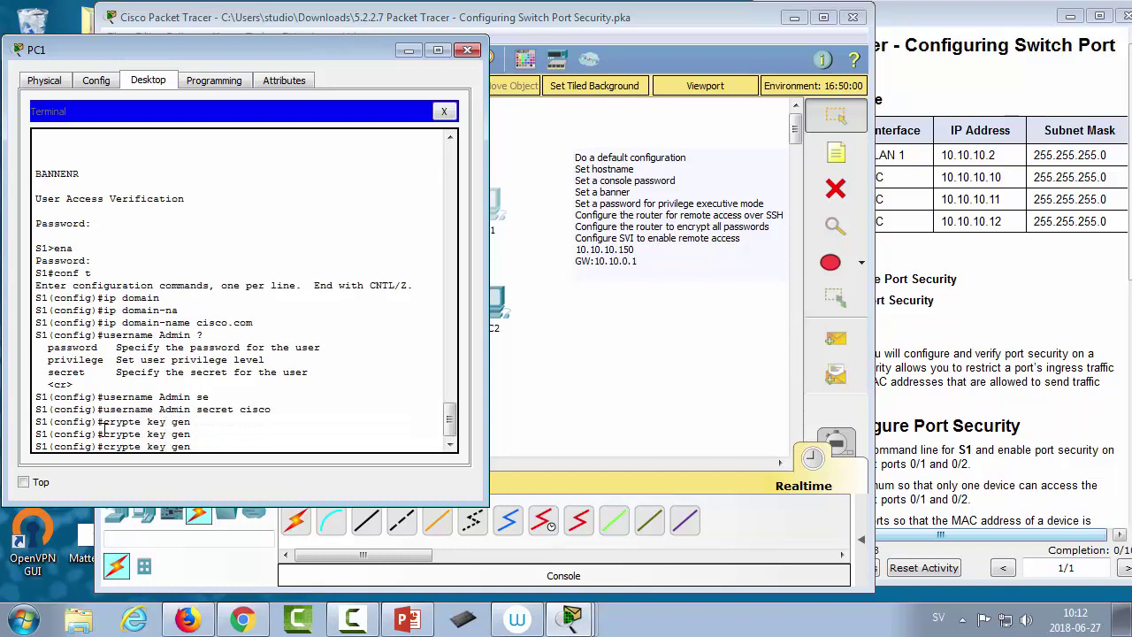
key("Left")
key("BackSpace")
type("o")
key("Tab")
key("Return")
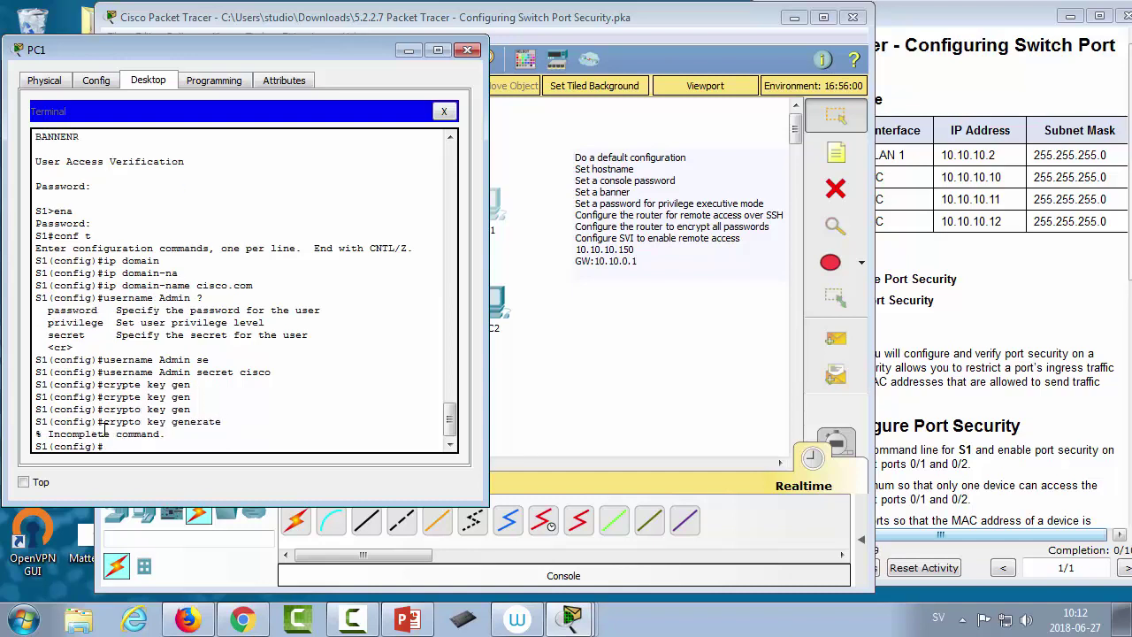
key("Up")
type("r")
key("Tab")
type("?")
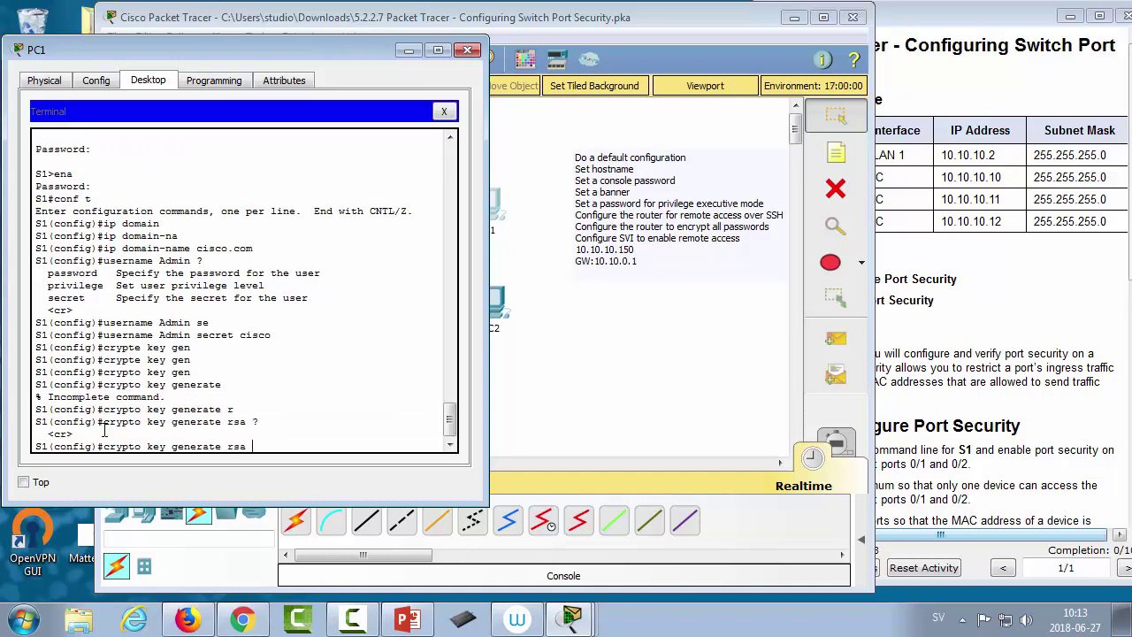
key("Return")
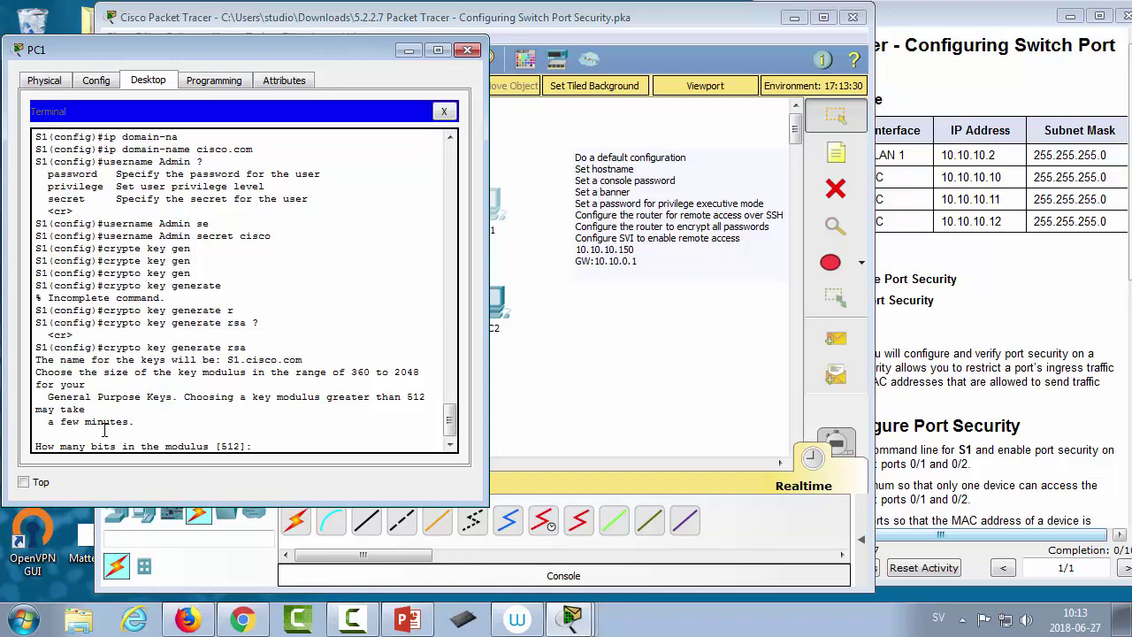
type("1024")
key("Return")
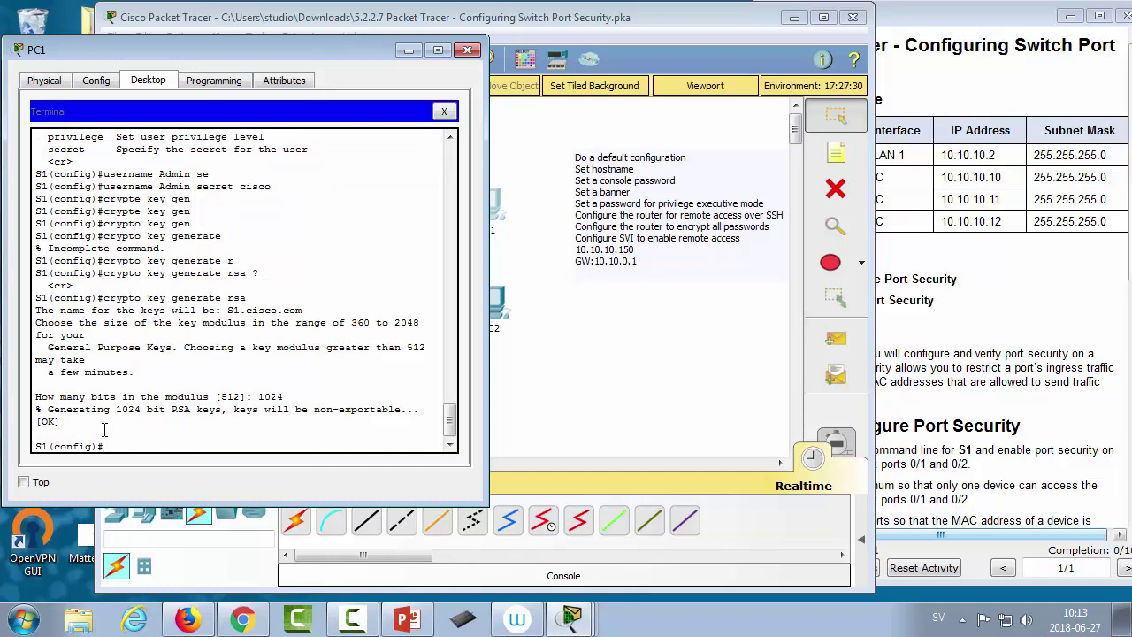
type("line vty 0 ?")
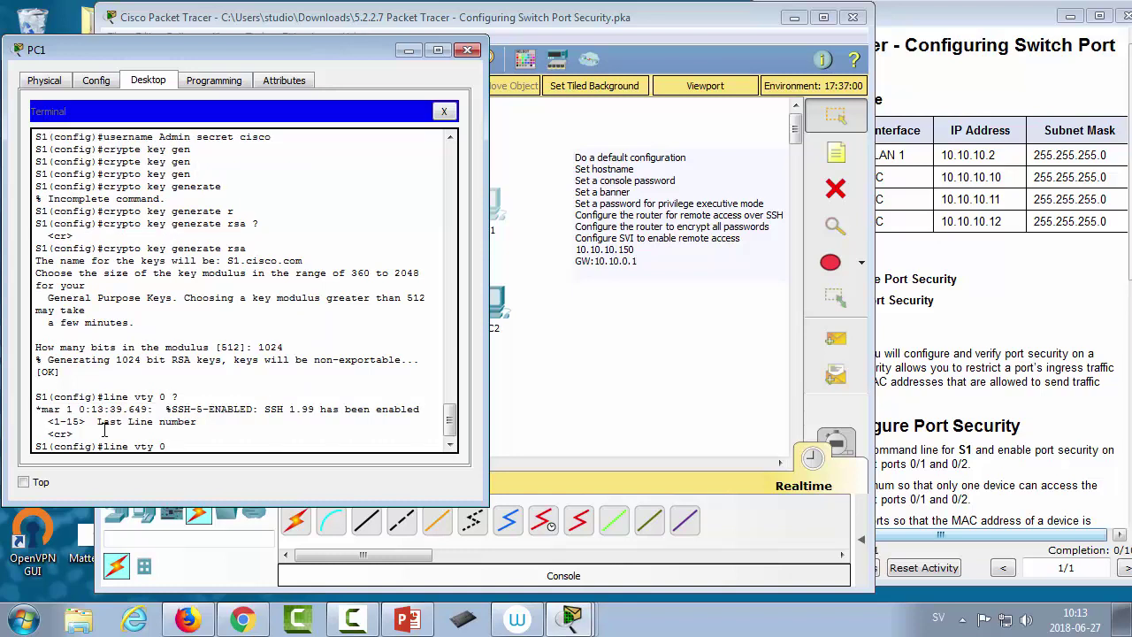
- Configure vty lines 0–15 to use local login
left_click_drag(196, 423, 48, 423)
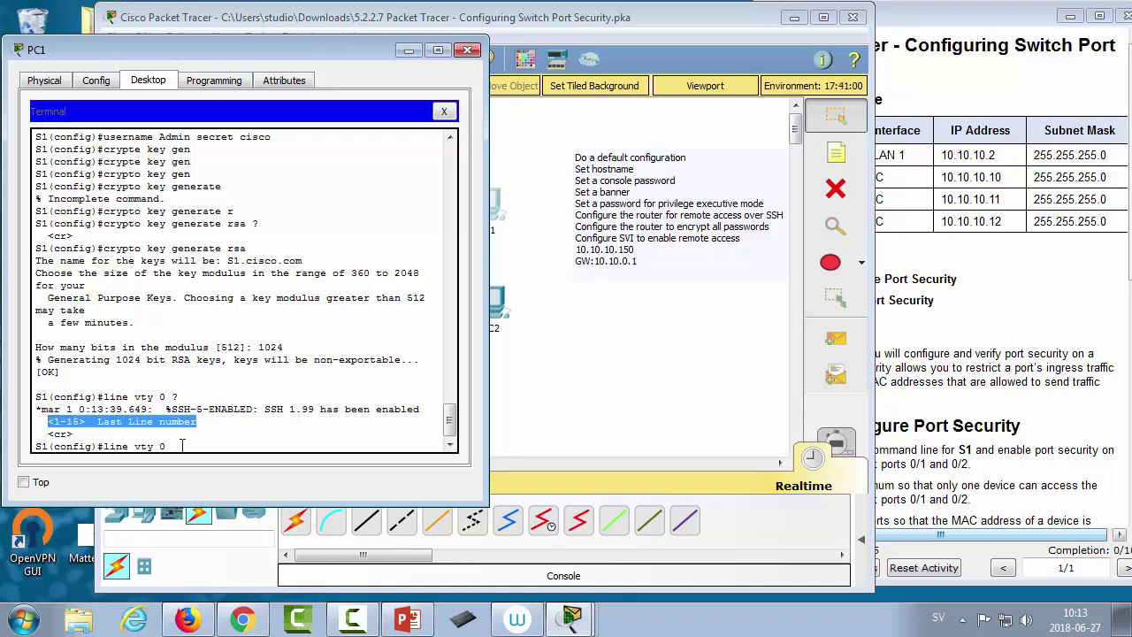
left_click(93, 427)
type("15")
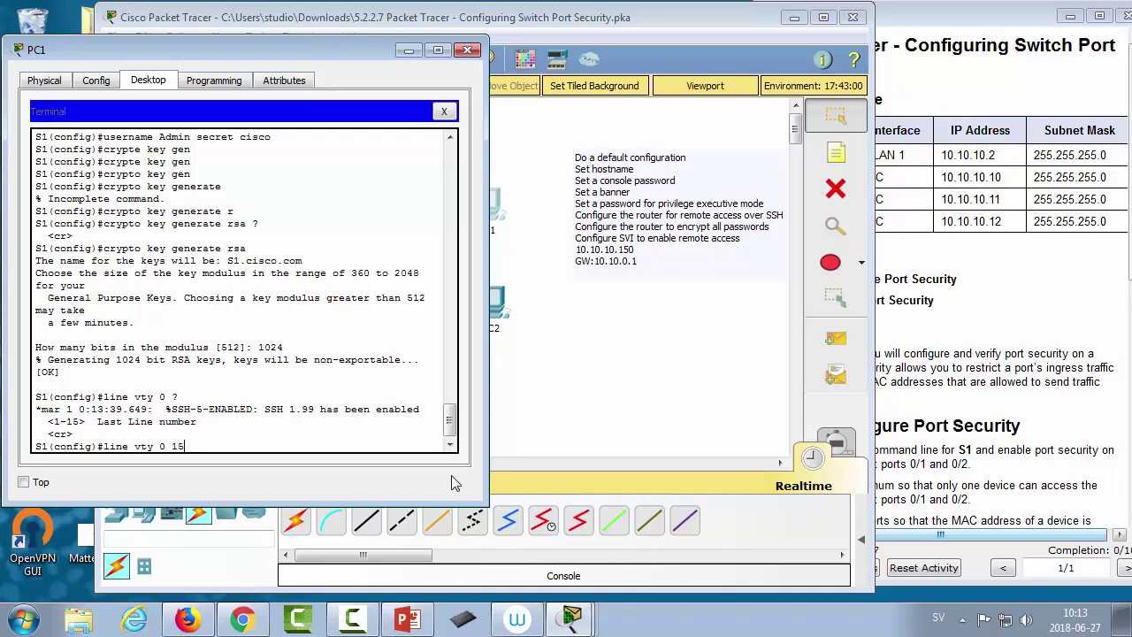
key("Return")
type("login 1")
type("ocal")
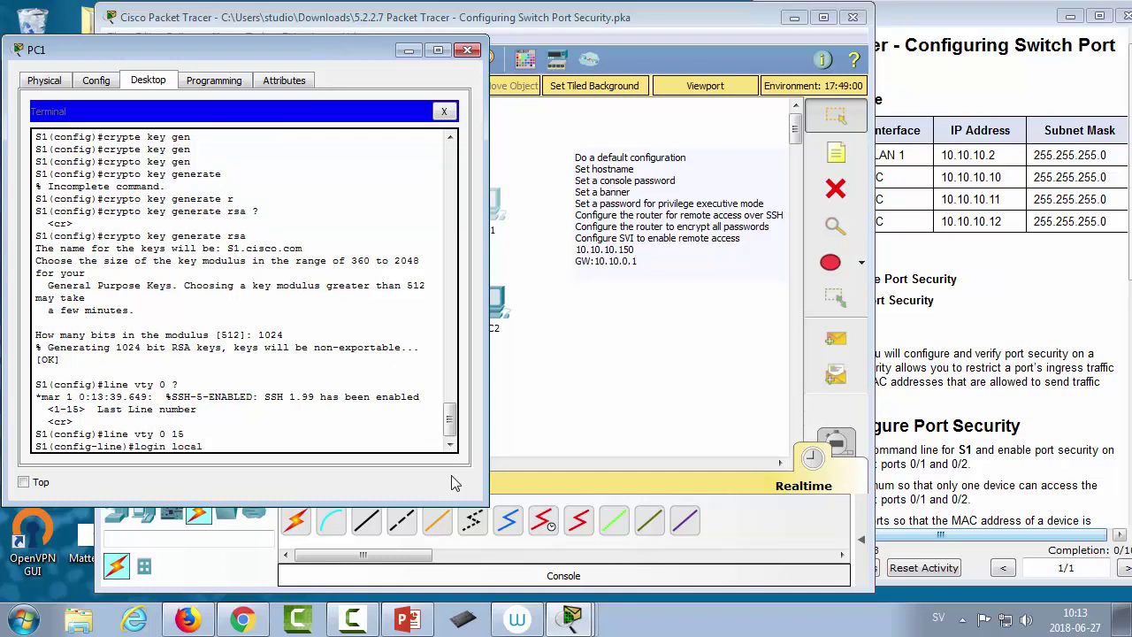
key("Return")
- Restrict vty lines 0–15 to transport input ssh
type("trans")
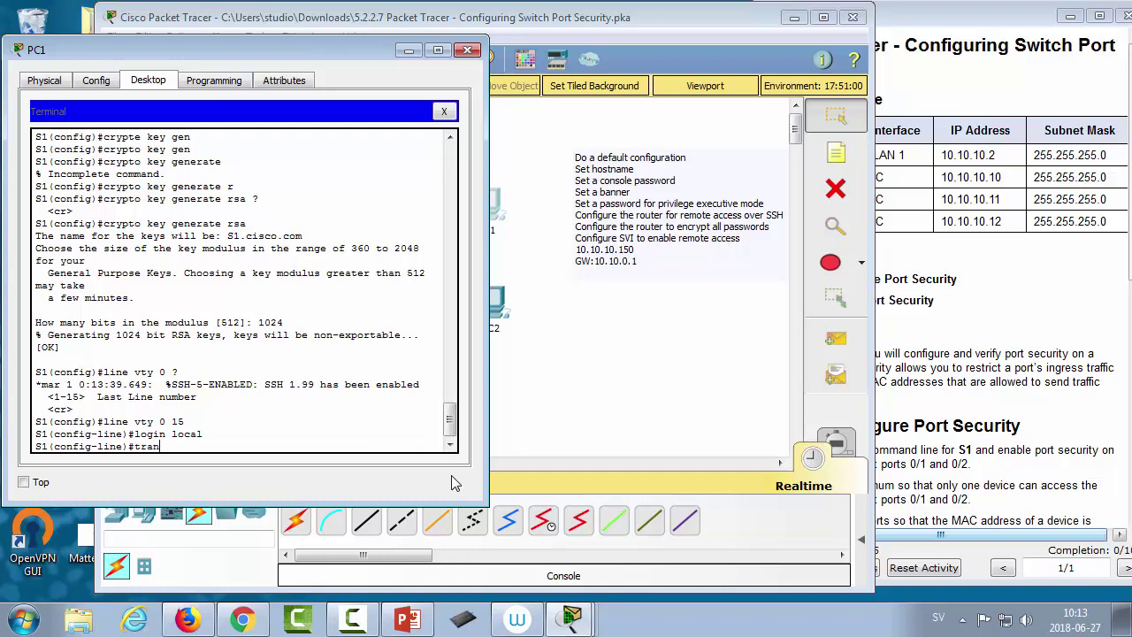
key("Tab")
type("in")
key("Tab")
type("ssh")
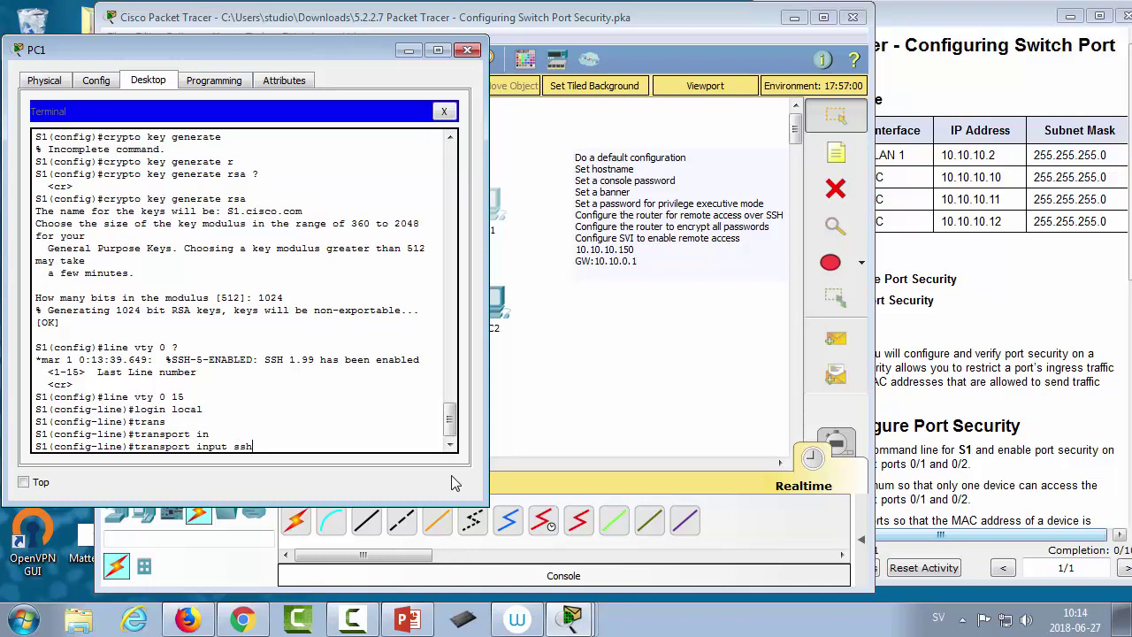
key("Return")
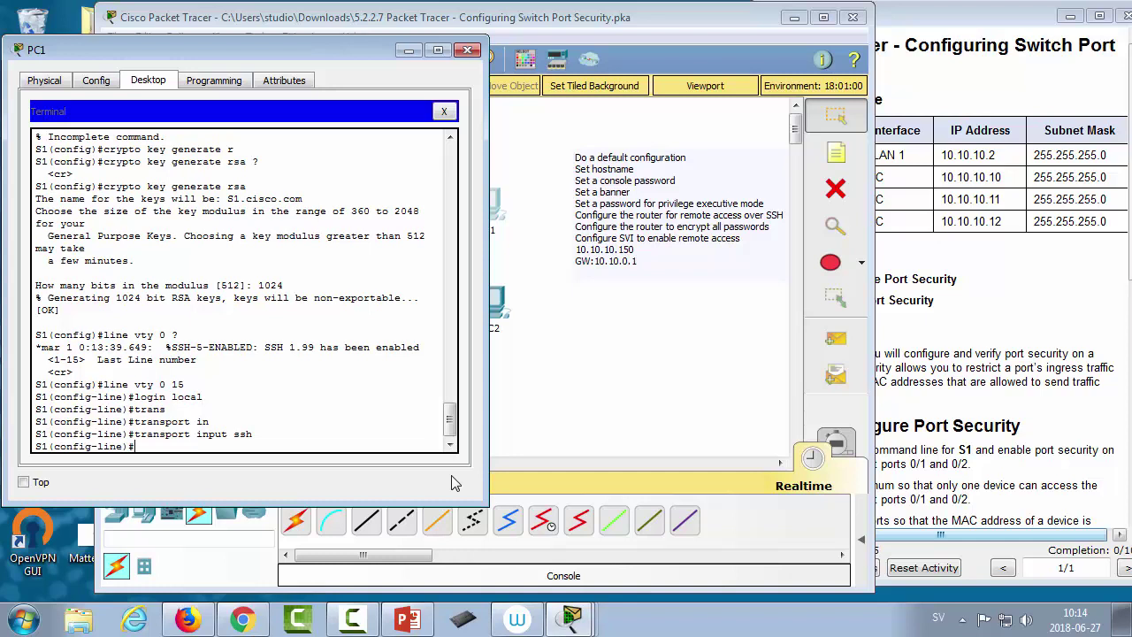
- Exit line configuration and set ip ssh version 2
type("exit")
key("Return")
type("ip ssh")
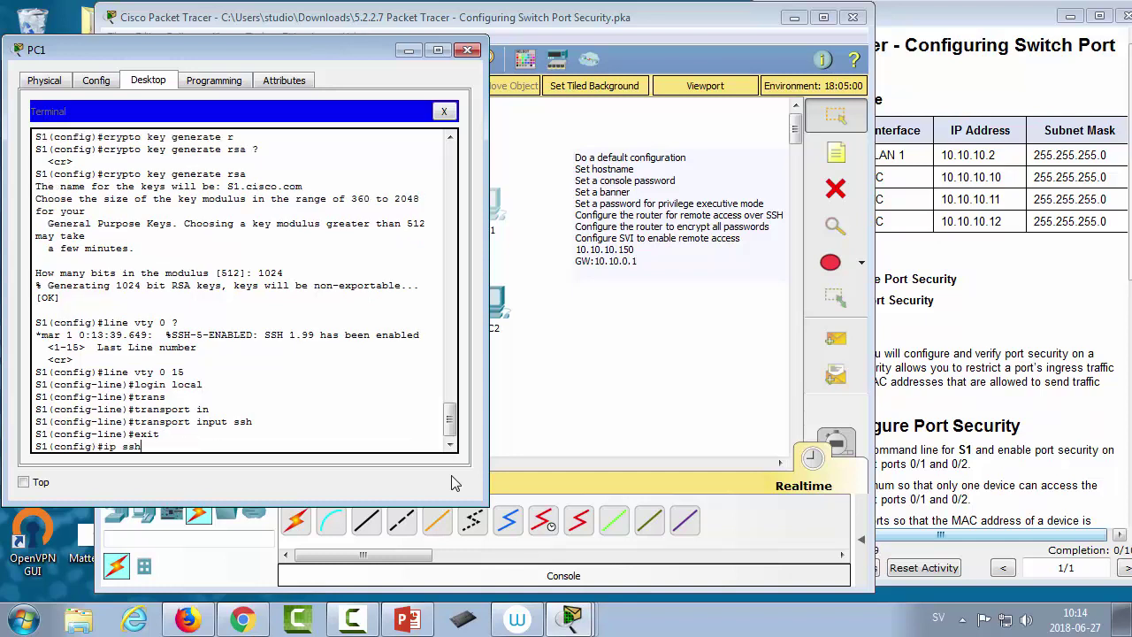
type(" v")
key("Tab")
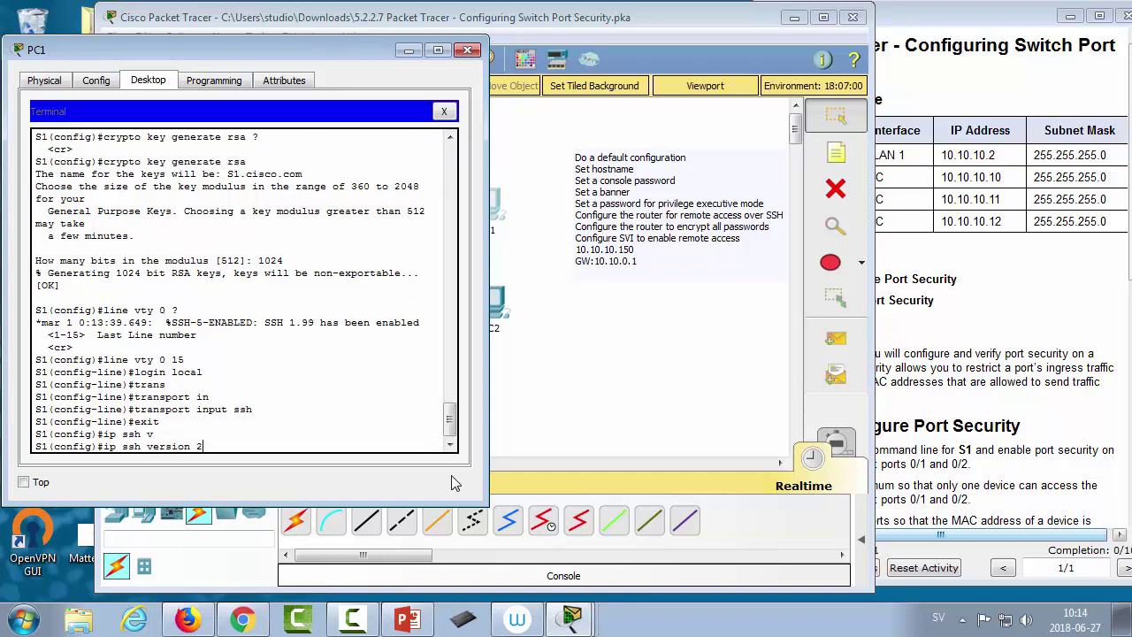
key("Return")
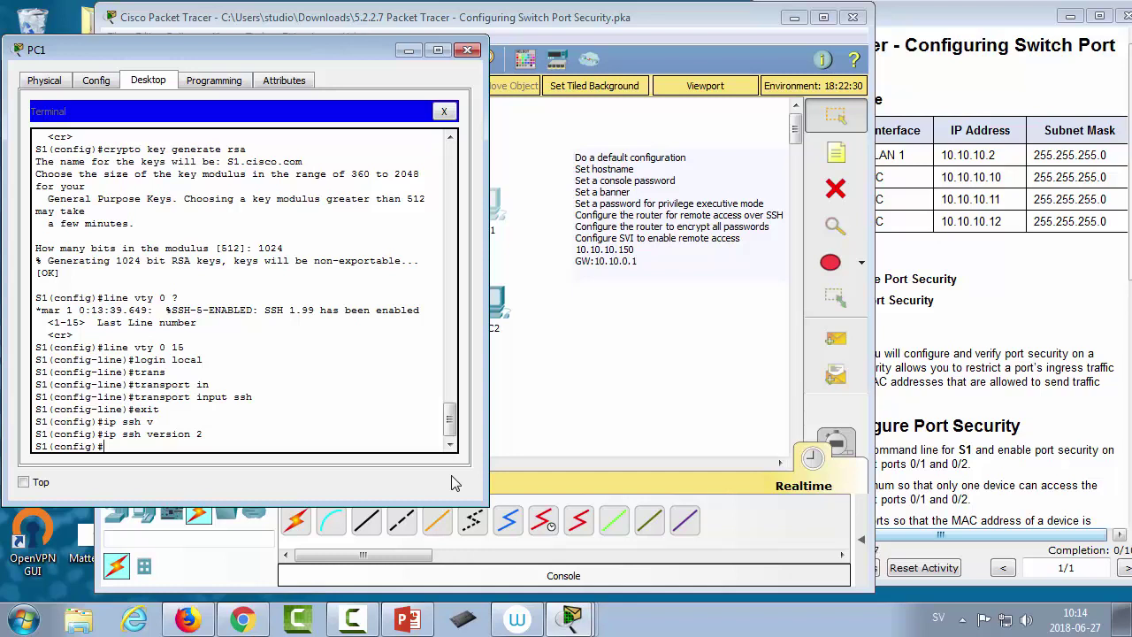
- Give interface VLAN 1 address 10.10.10.150 255.255.255.0 and no shut it
type("in")
key("Tab")
type("vla")
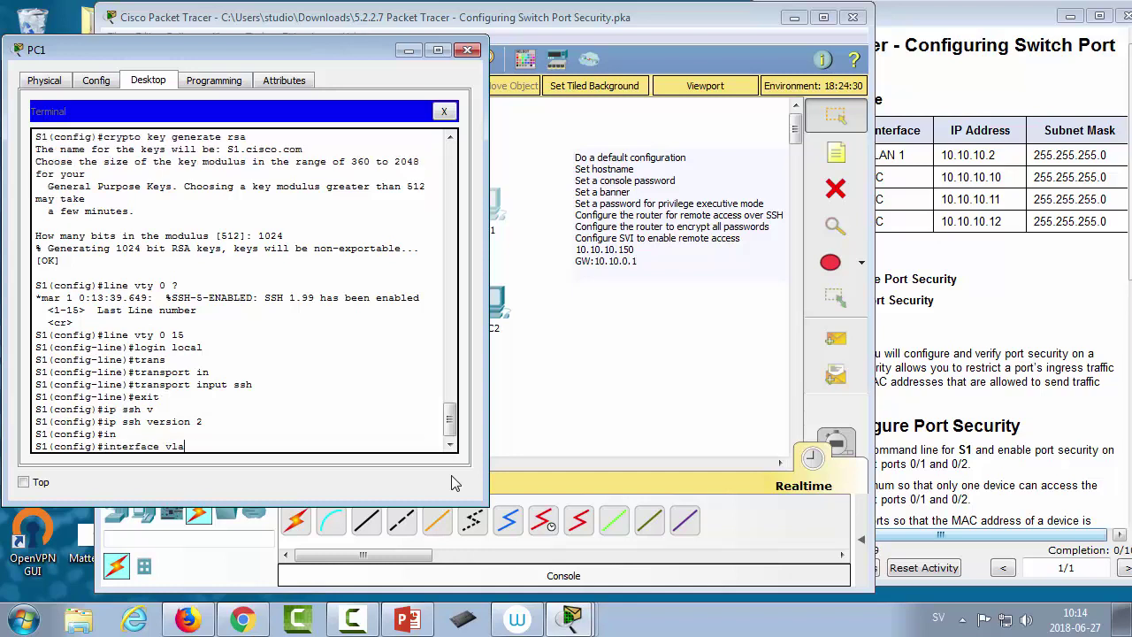
type("n 1")
key("Return")
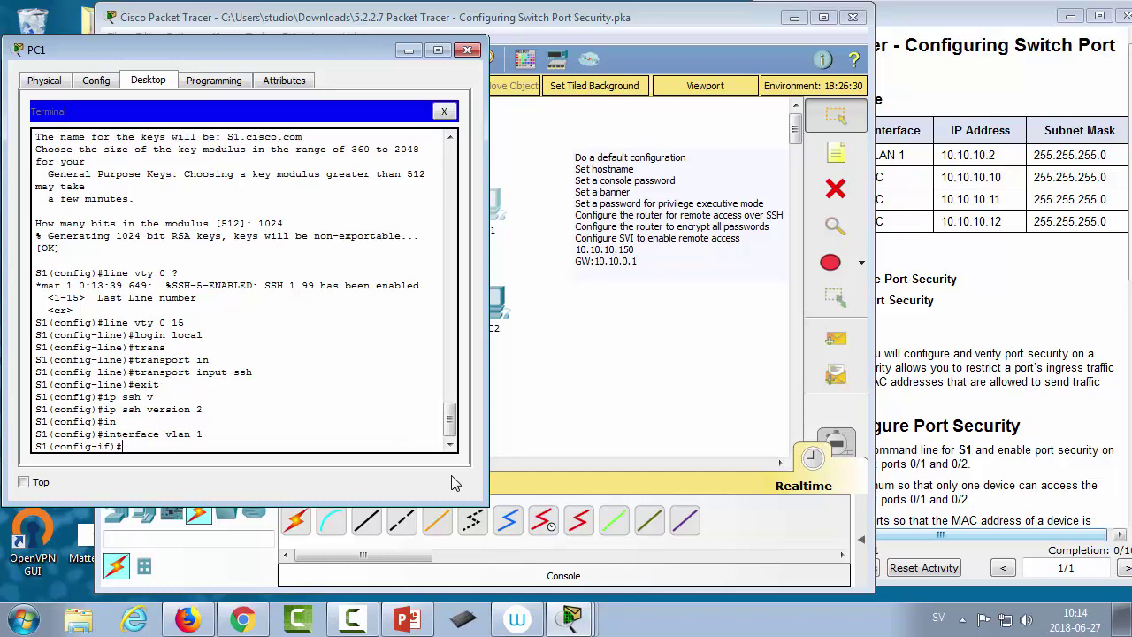
type("ip add")
key("Tab")
type("10.10.10.150")
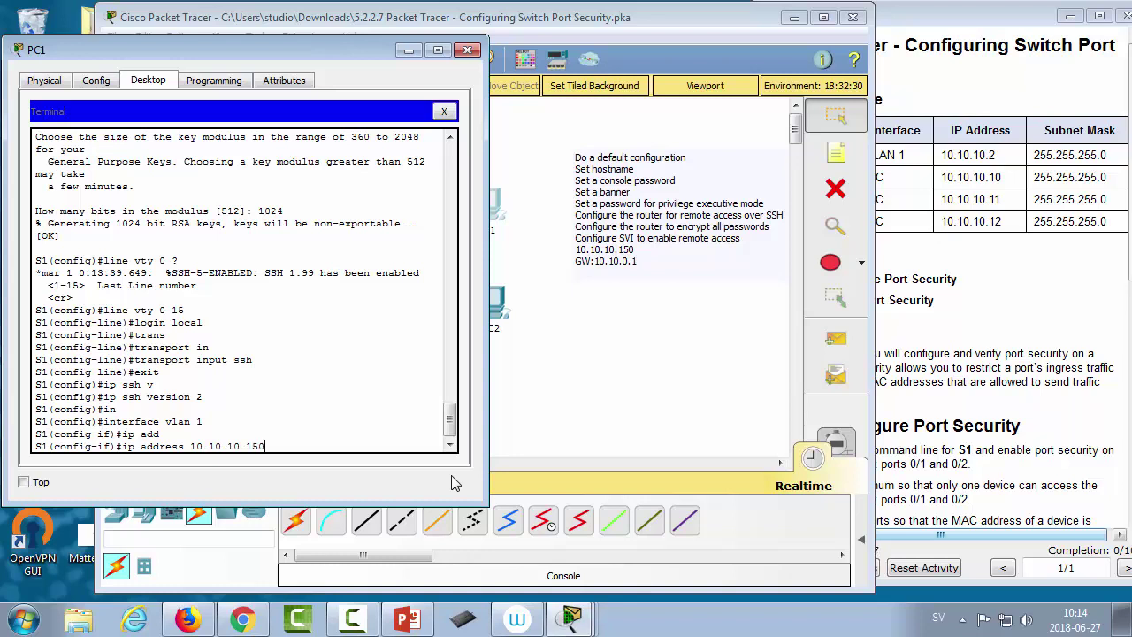
type(" 255.255.255")
key("Return")
type("no shut")
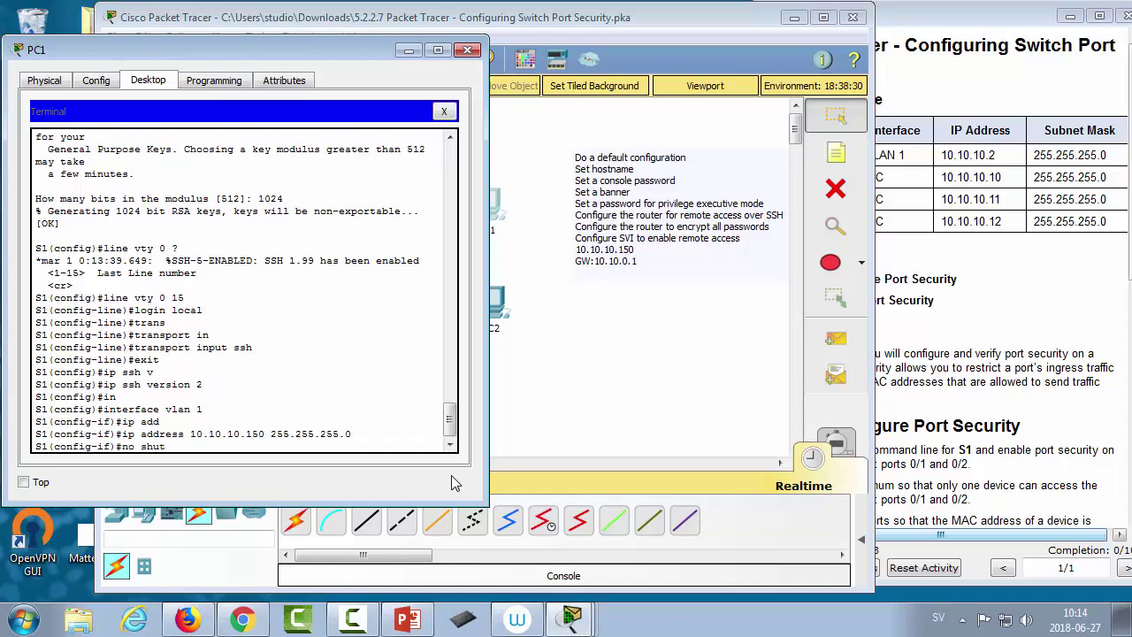
key("Return")
- Exit the interface and set the default gateway to 10.10.10.1
type("exit")
key("Return")
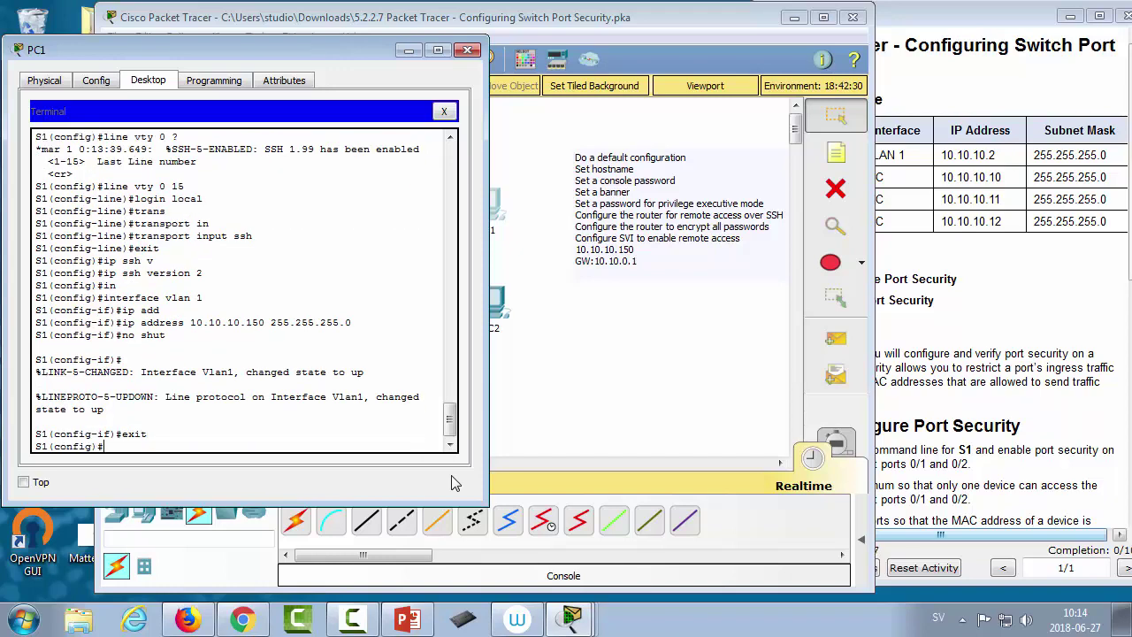
type("ip de")
key("Tab")
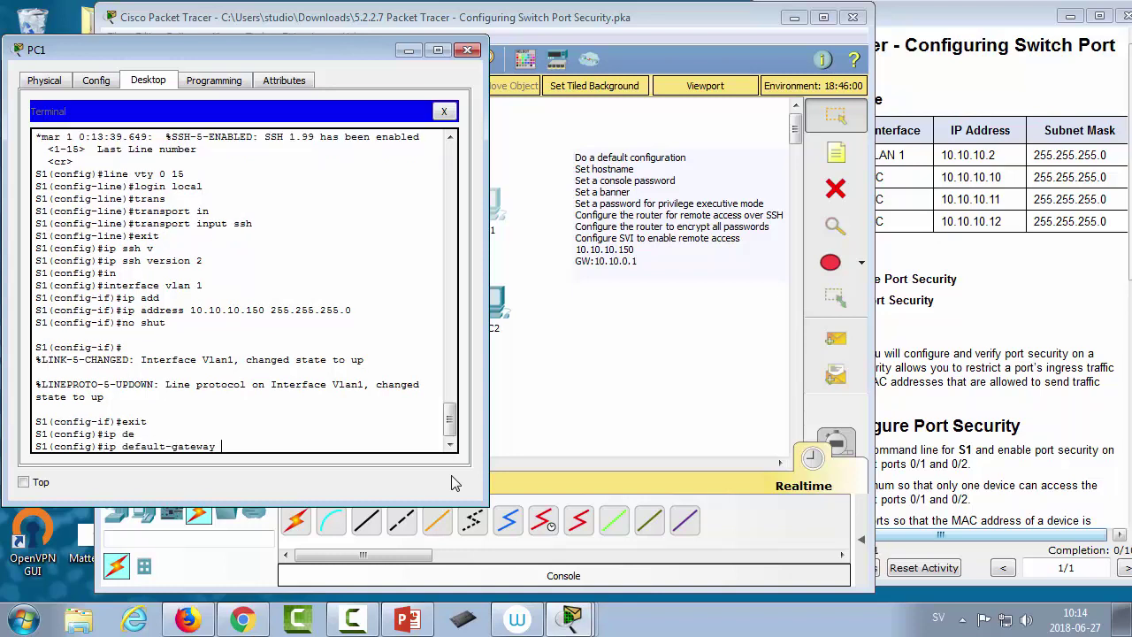
type("10.10.10.1")
key("Return")
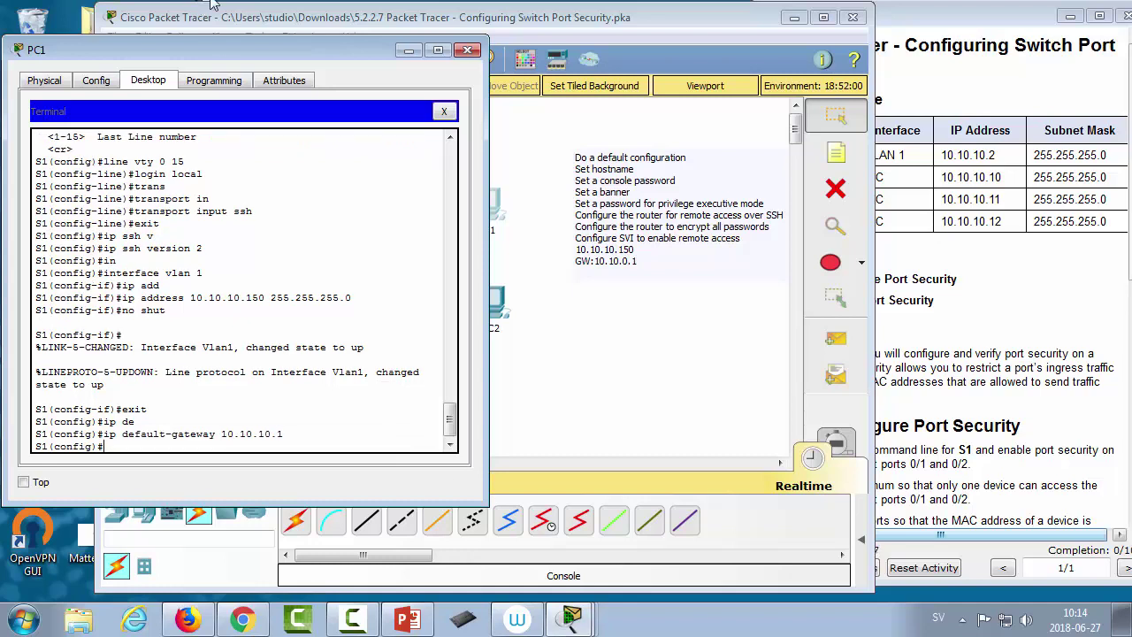
- List S1's running configuration with 'do show run' to check VLAN 1, gateway, SSH and the plain-text console password
left_click_drag(349, 55, 518, 67)
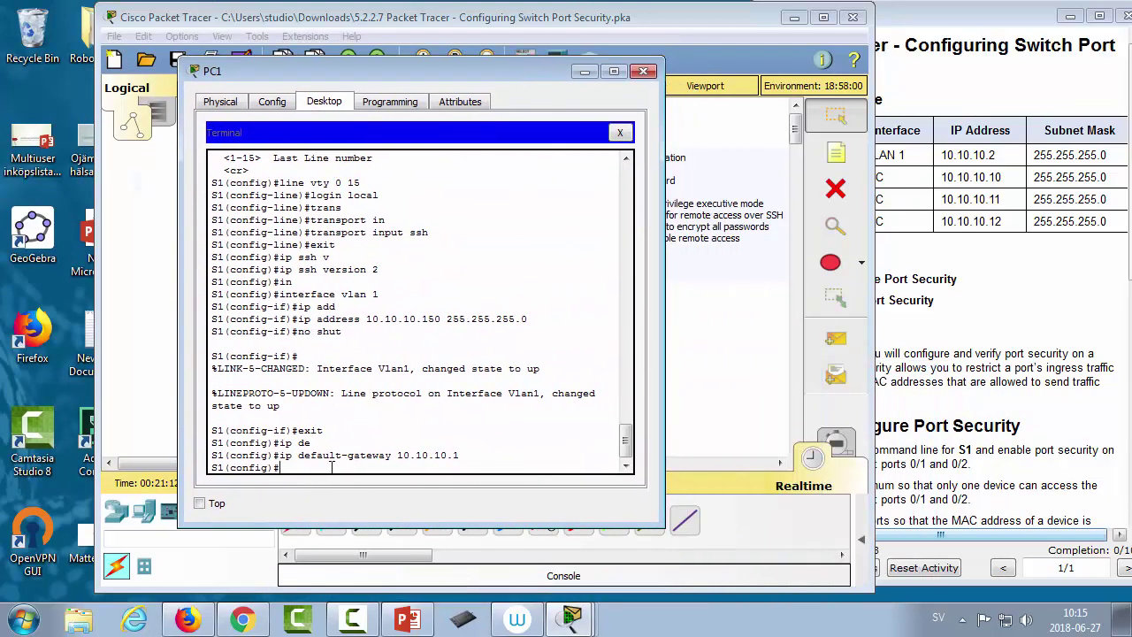
type("do show run")
key("Return")
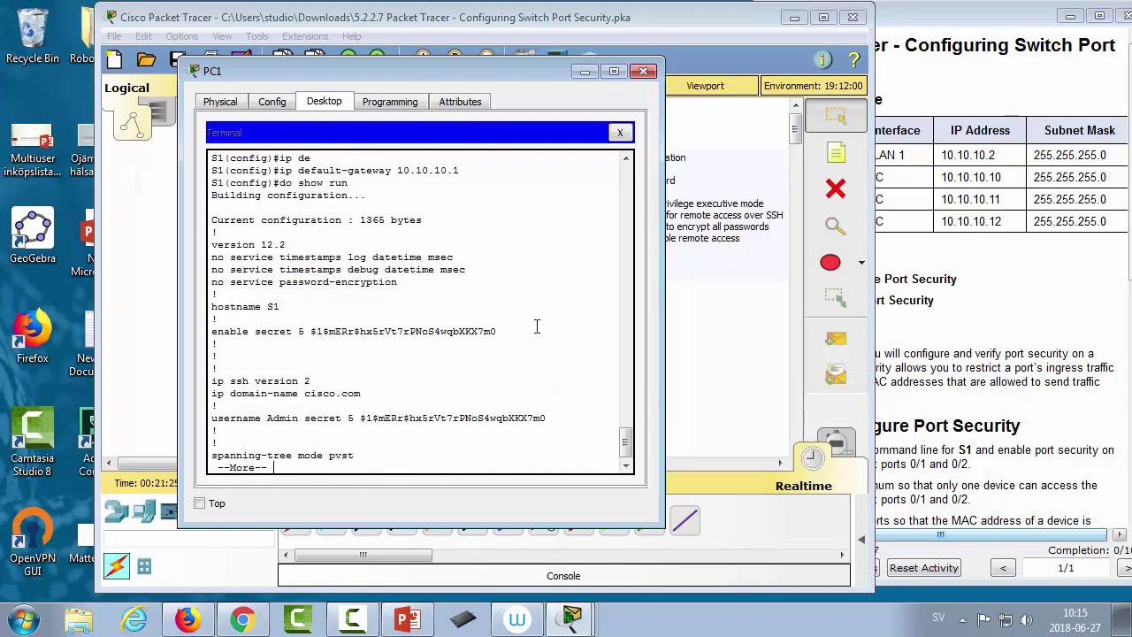
key("space")
key("space")
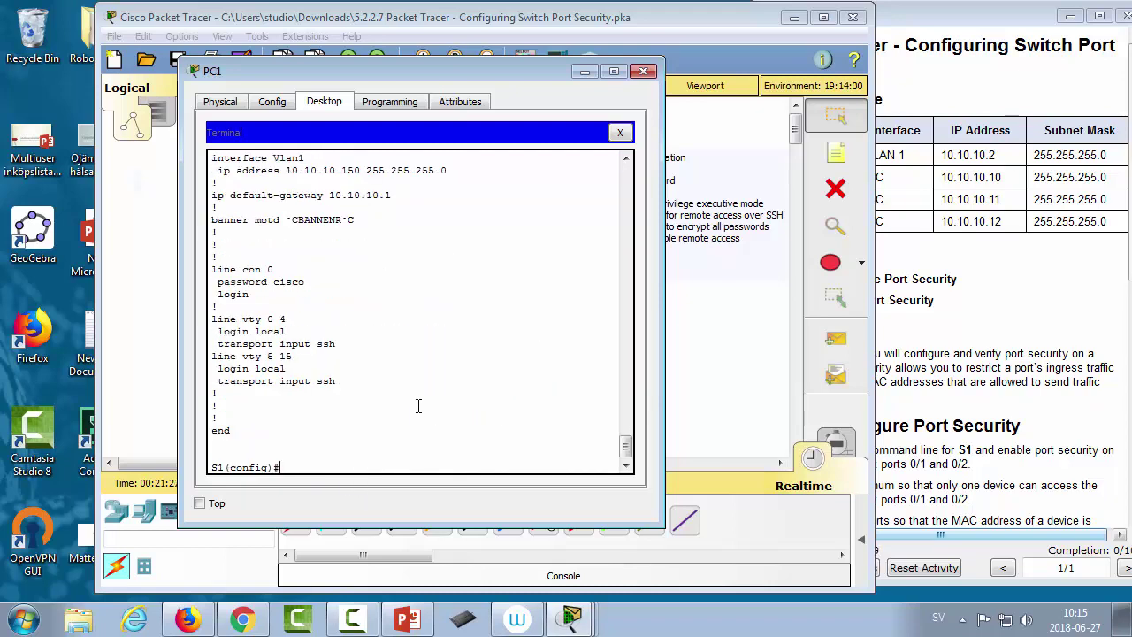
double_click(277, 283)
left_click(359, 465)
- Enable 'service password-encryption' on S1
type("servi")
key("Tab")
type("pass")
key("Tab")
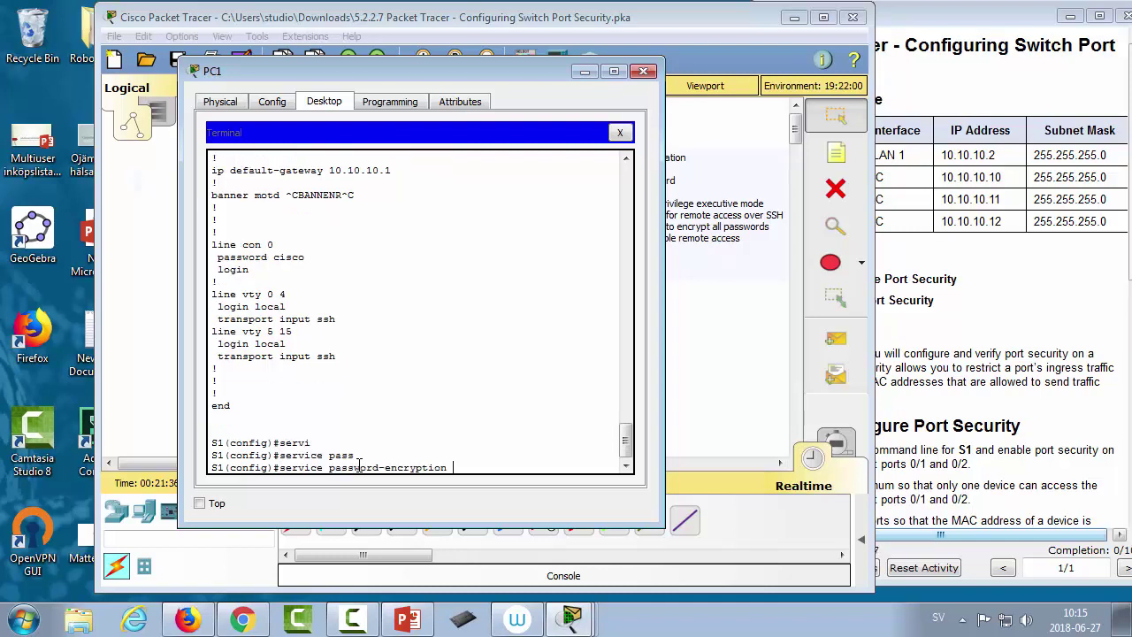
key("Return")
- Recheck the running configuration to confirm the console password now shows as a type 7 hash
type("do show run")
key("Return")
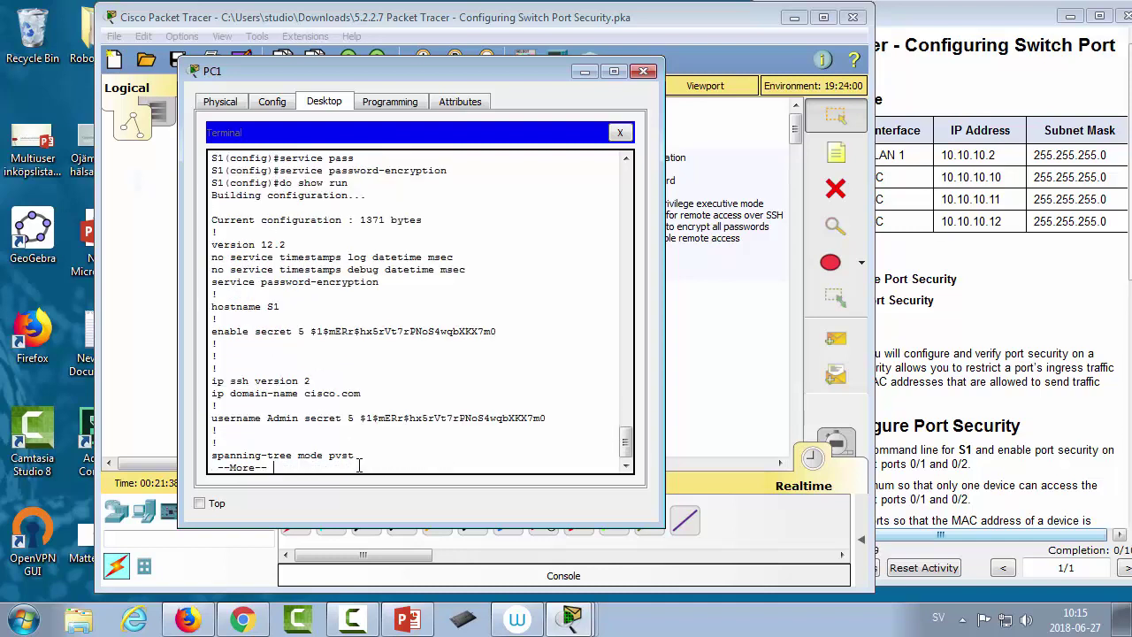
key("space")
key("space")
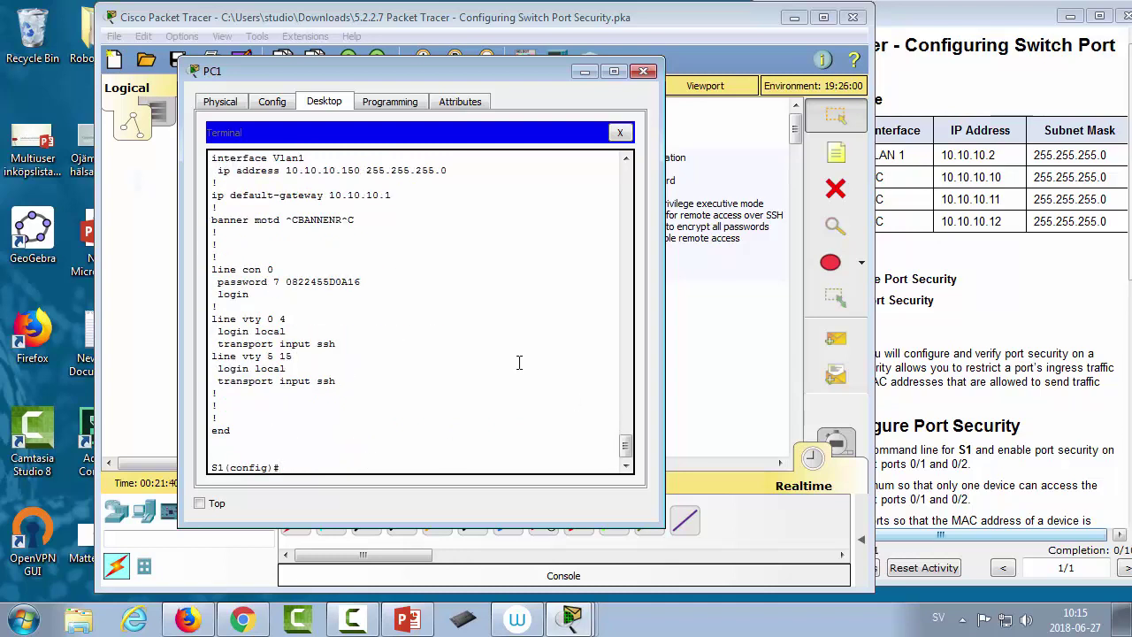
left_click_drag(361, 283, 287, 283)
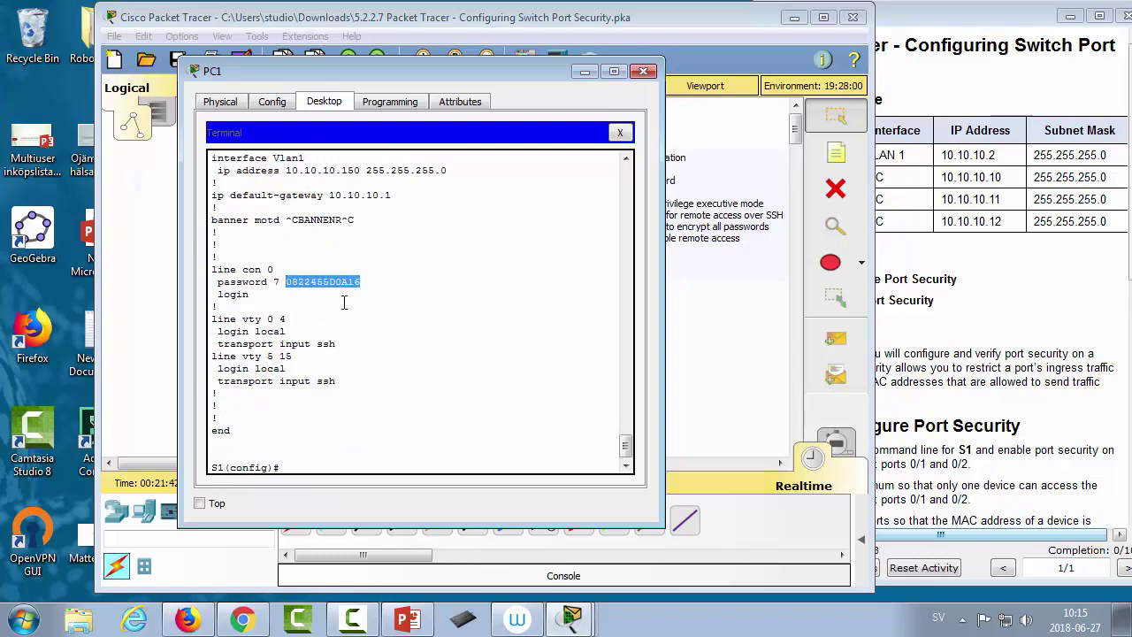
left_click(352, 309)
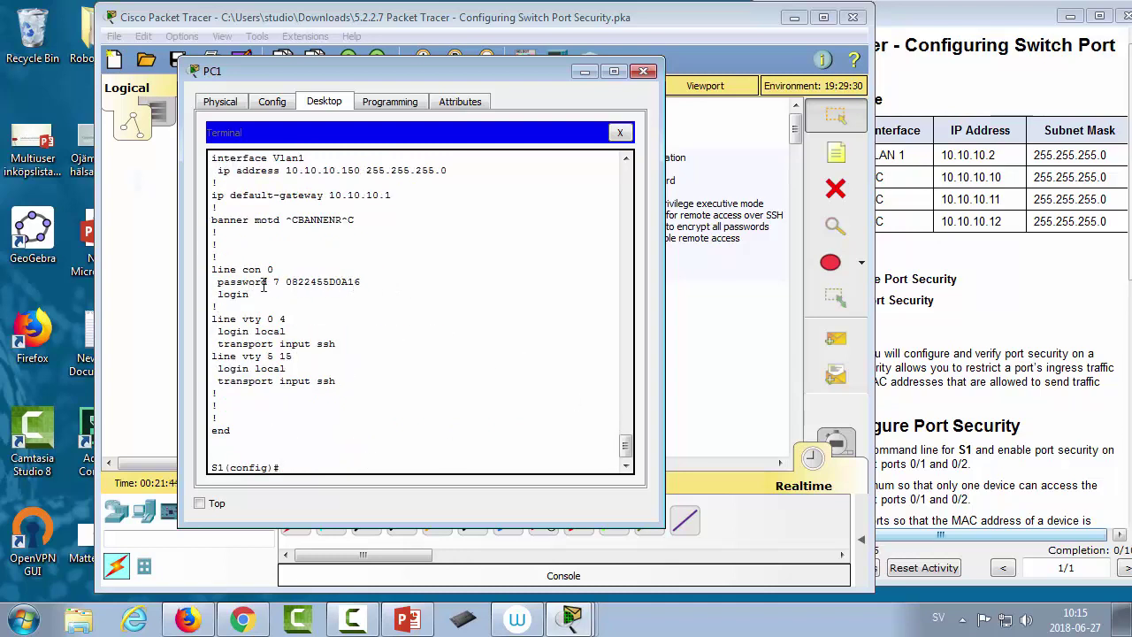
left_click_drag(298, 283, 361, 283)
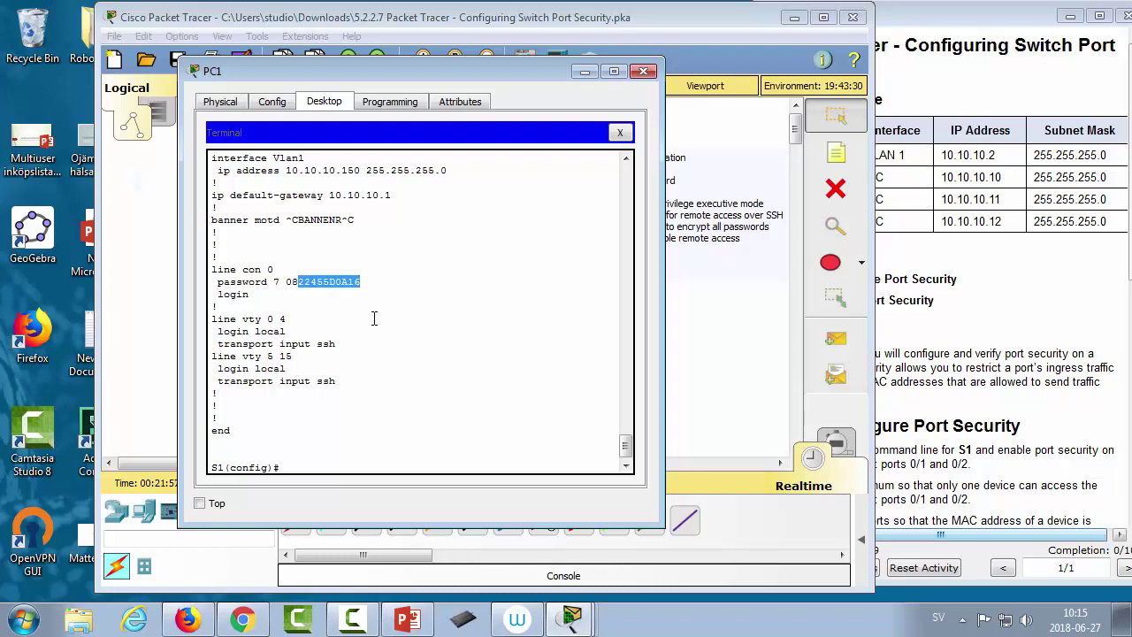
- From PC1's command prompt, SSH to S1 at 10.10.10.150 as Admin and log in with the password
left_click(621, 133)
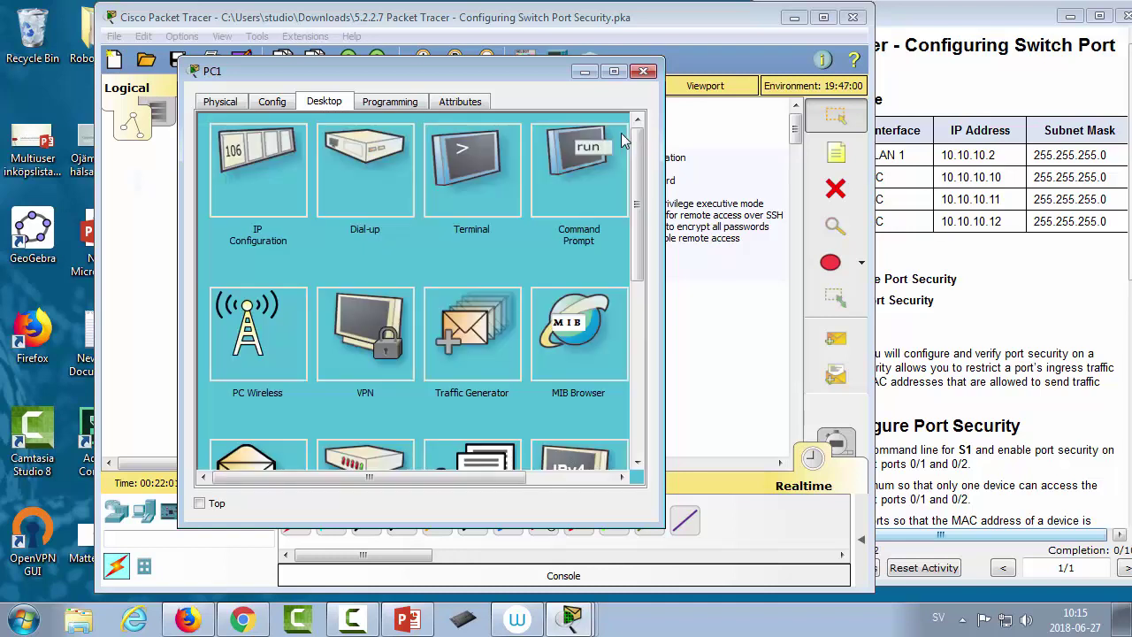
left_click(575, 174)
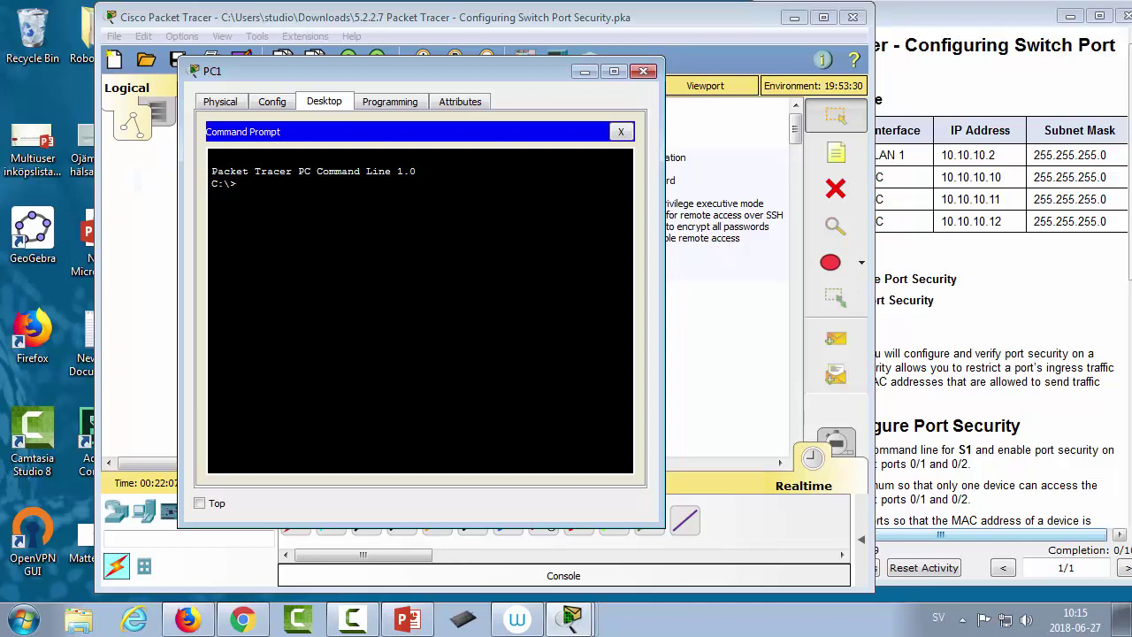
type("ssh -l Admin 10.10.10.150")
key("Return")
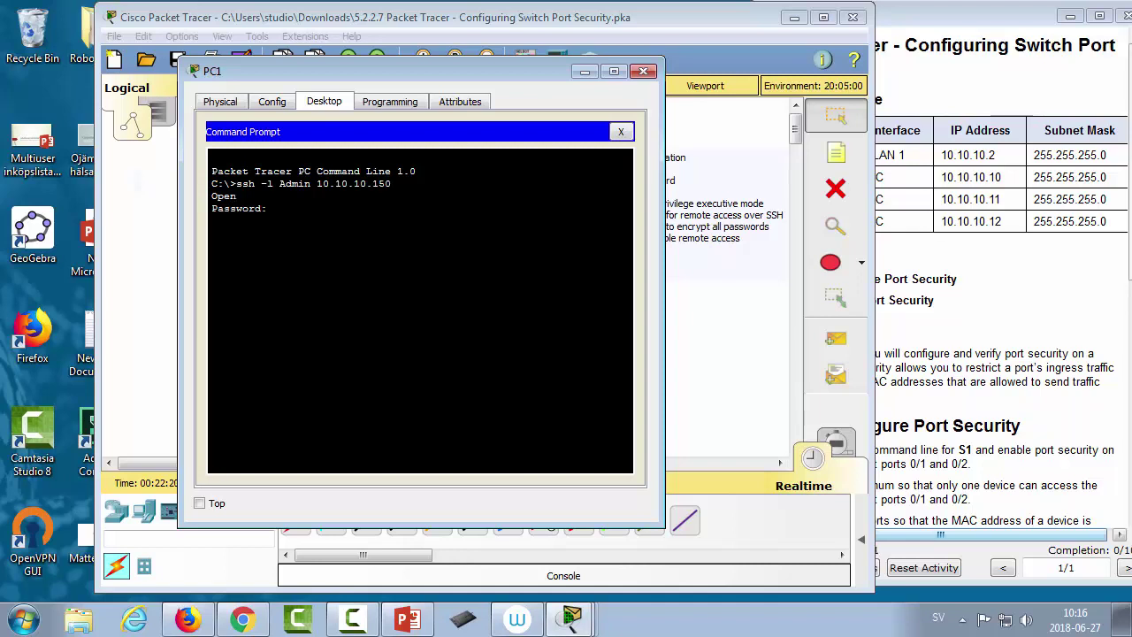
key("Return")
left_click_drag(476, 73, 384, 70)
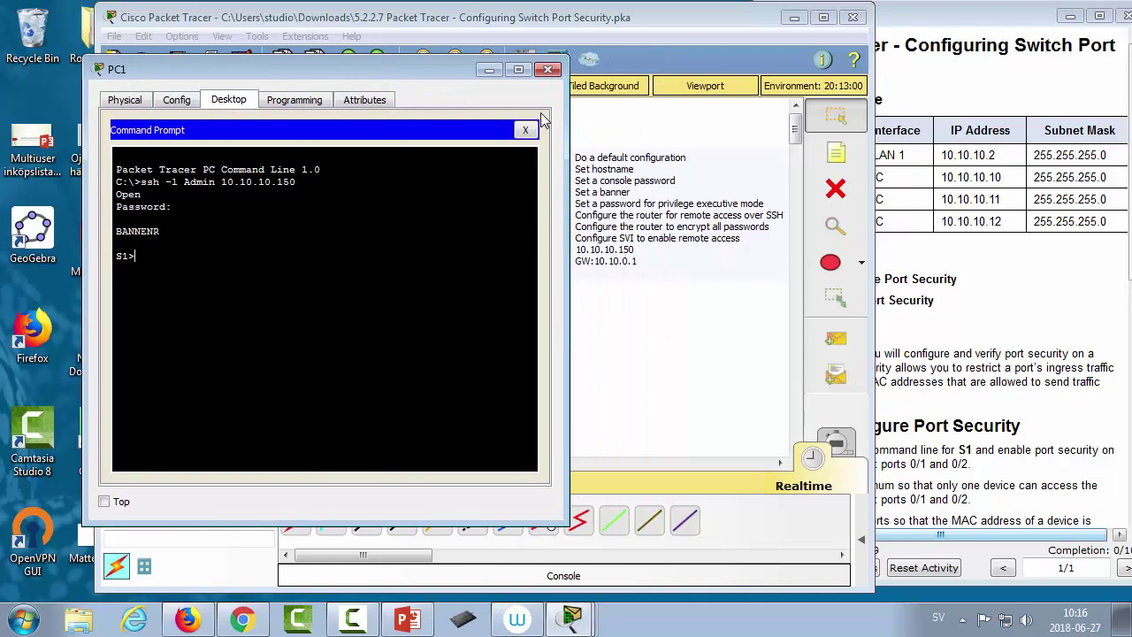
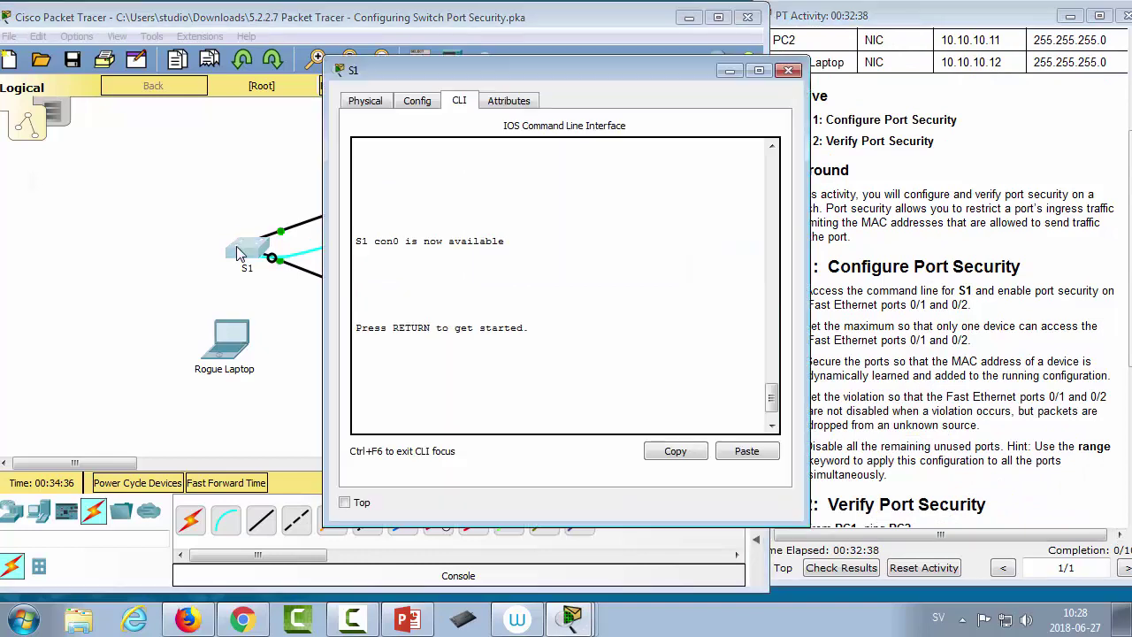
- Log into S1's console with the console and enable passwords to reach the S1# prompt
key("Return")
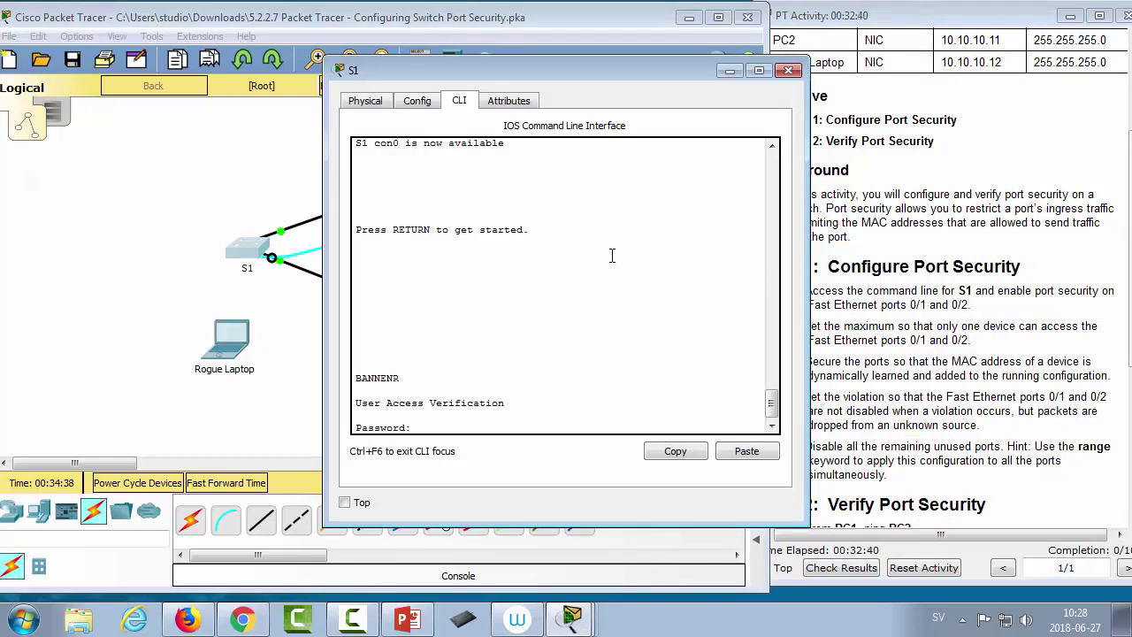
key("Return")
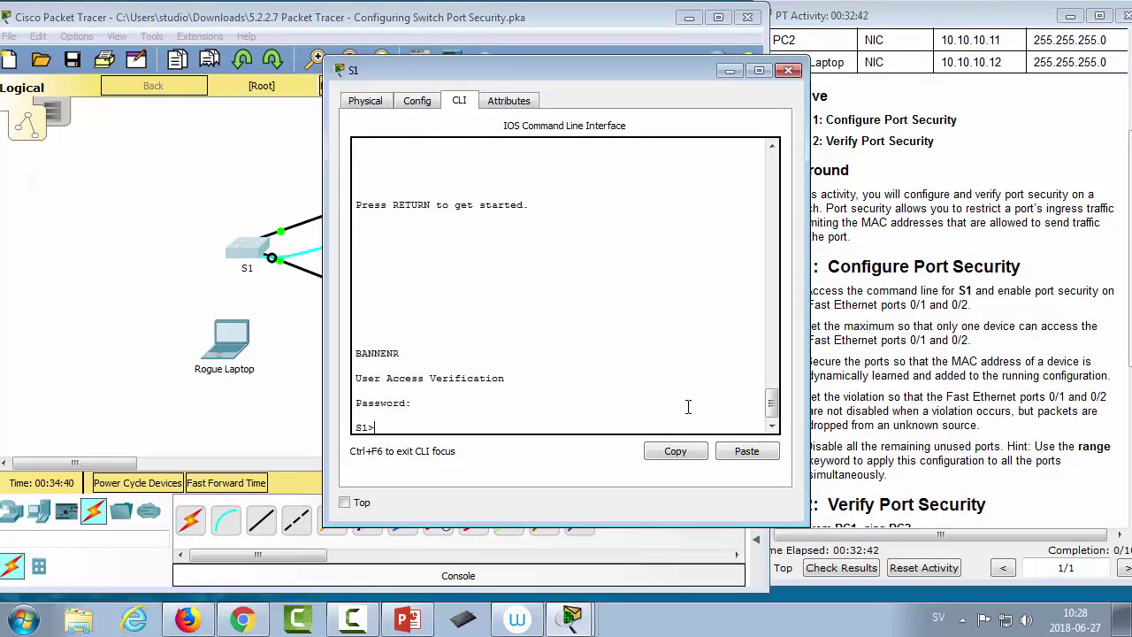
type("ena")
key("Return")
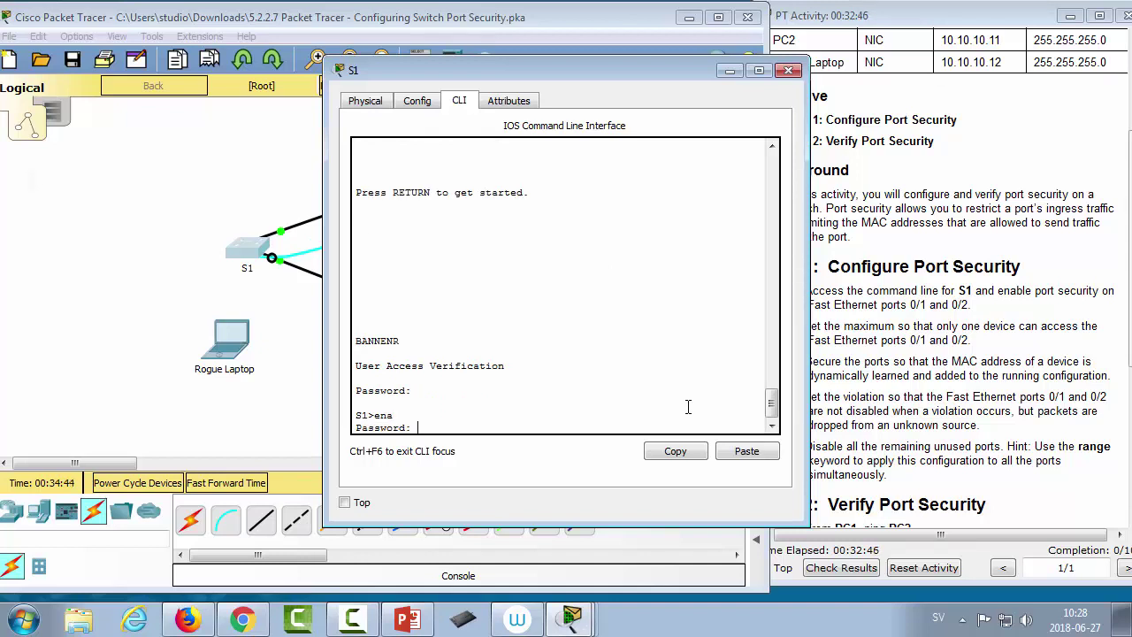
key("Return")
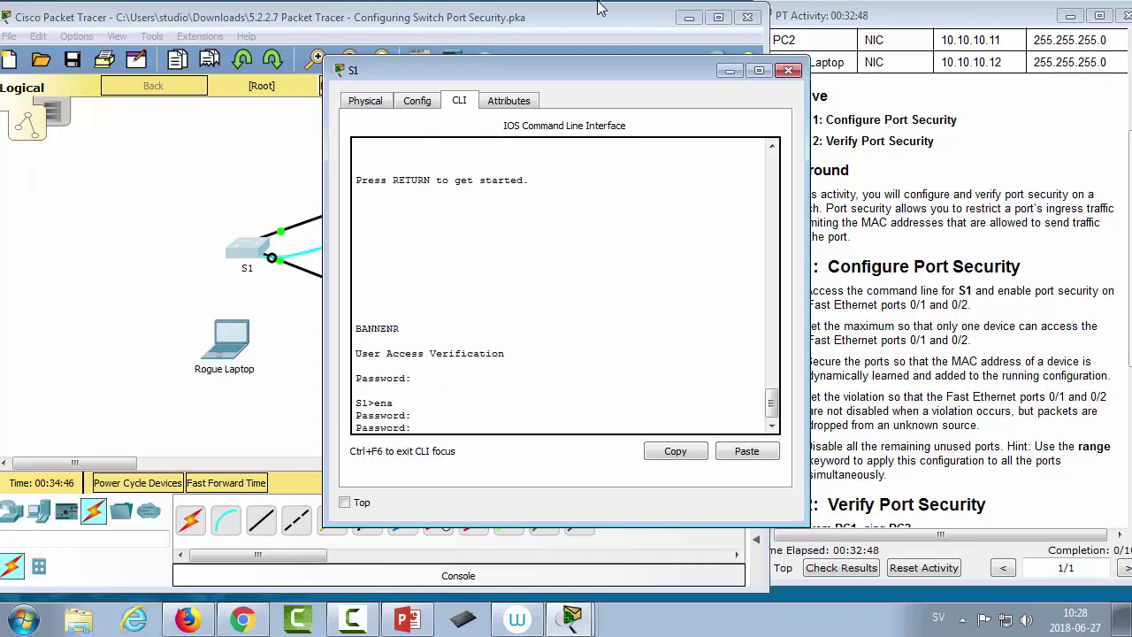
key("Return")
left_click_drag(582, 72, 651, 75)
left_click(163, 166)
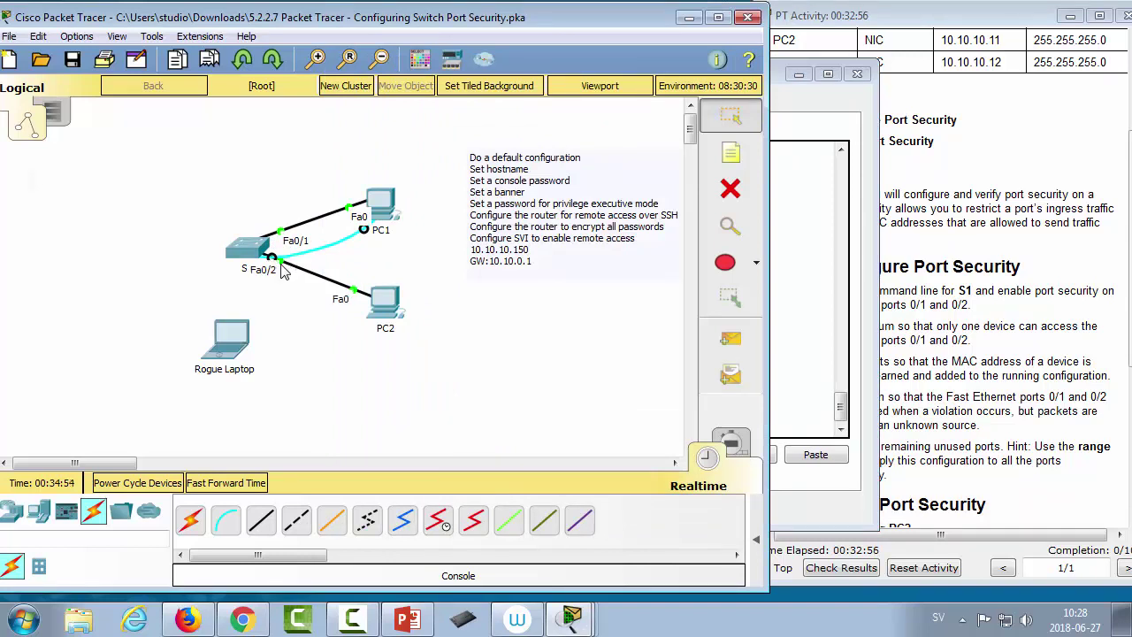
left_click(799, 296)
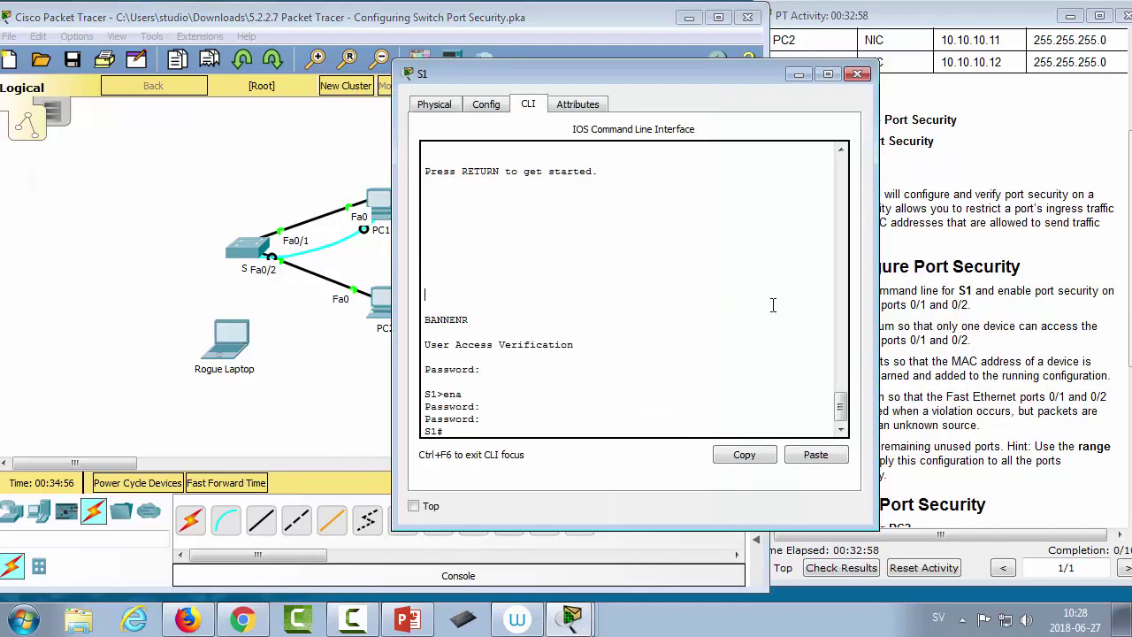
- From global configuration, shut down S1's unused interface range Fa0/3–0/24
type("conf t")
key("Return")
type("inter r")
key("Tab")
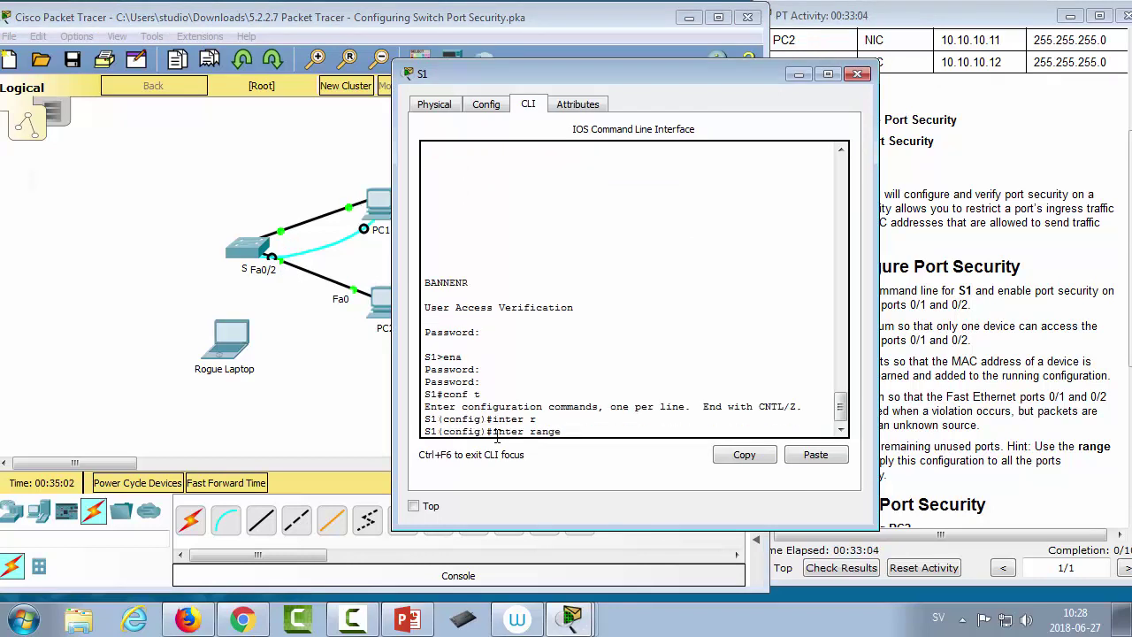
type("fa0/3-24")
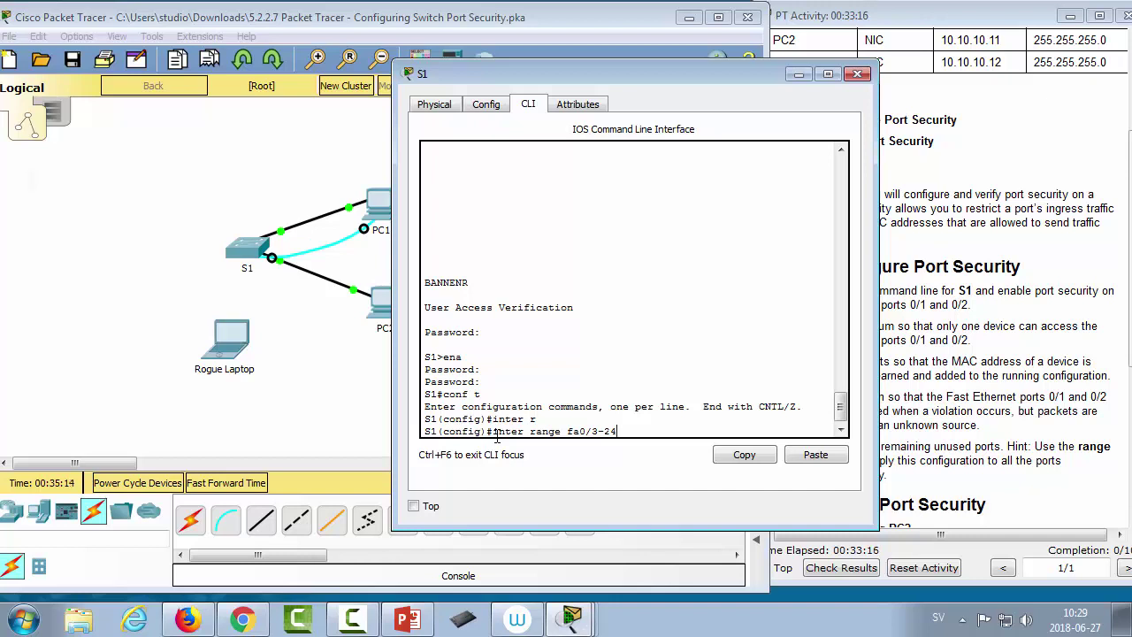
key("Return")
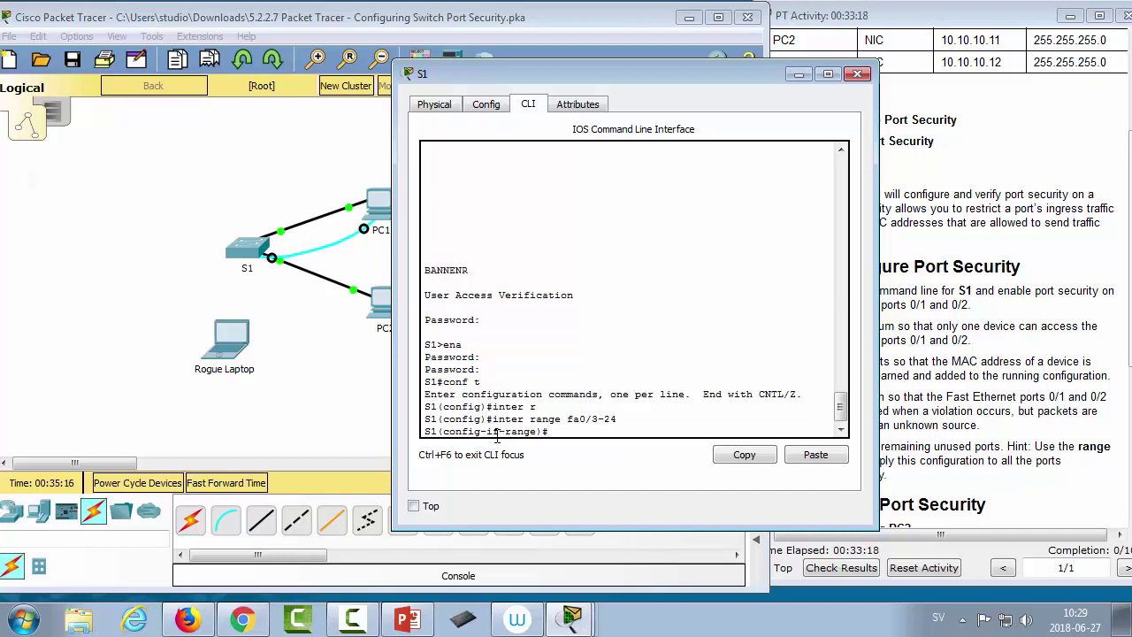
type("shutdown")
key("Return")
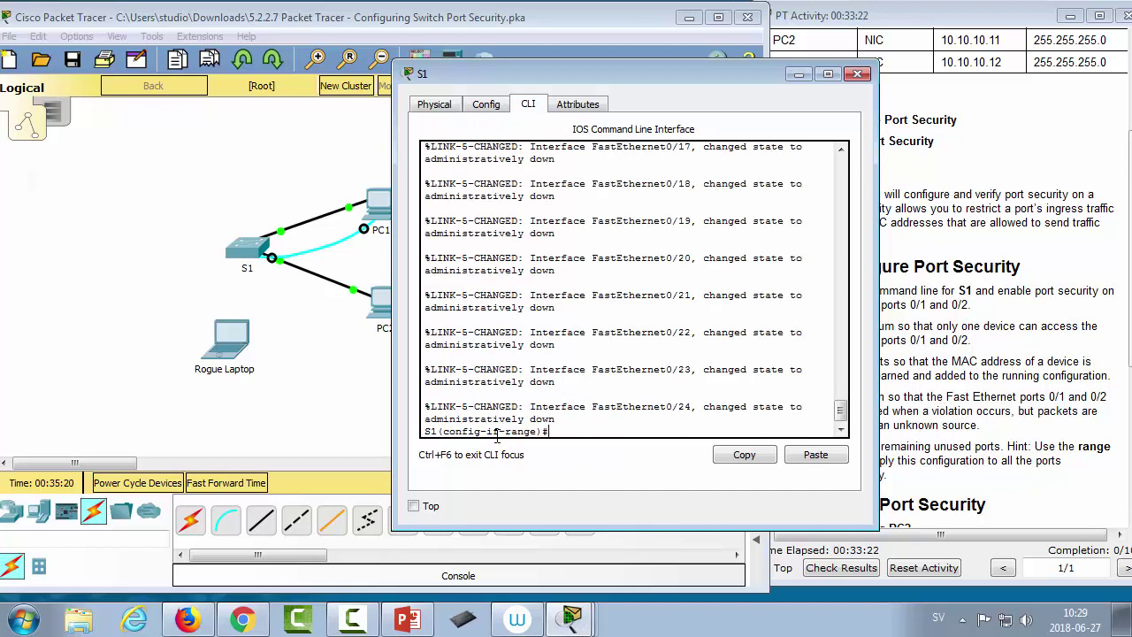
key("Return")
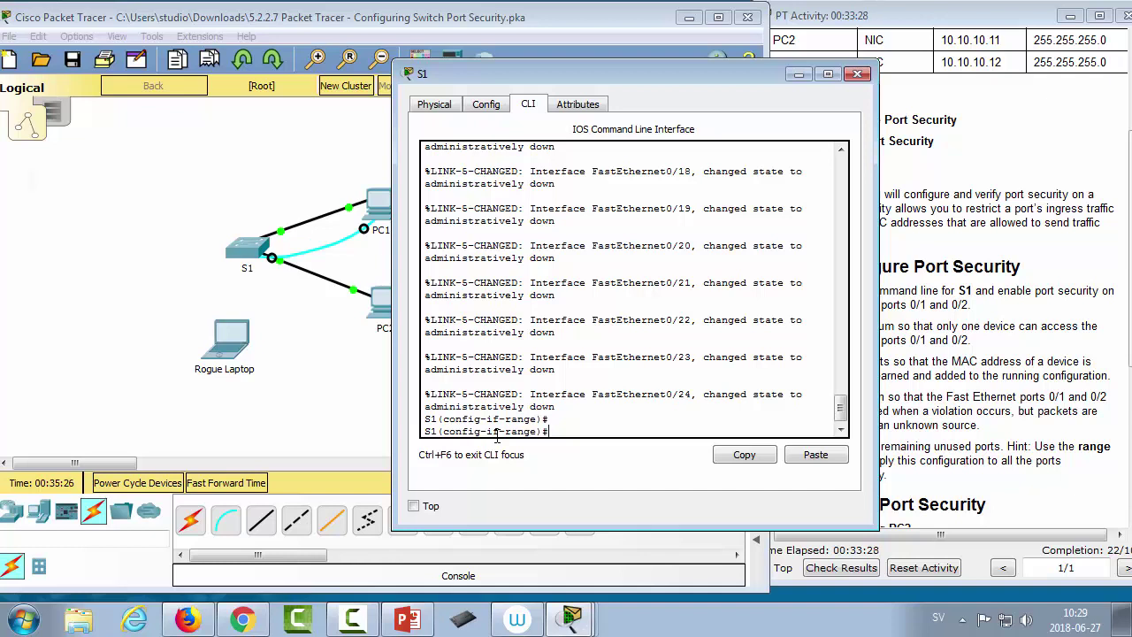
left_click(927, 218)
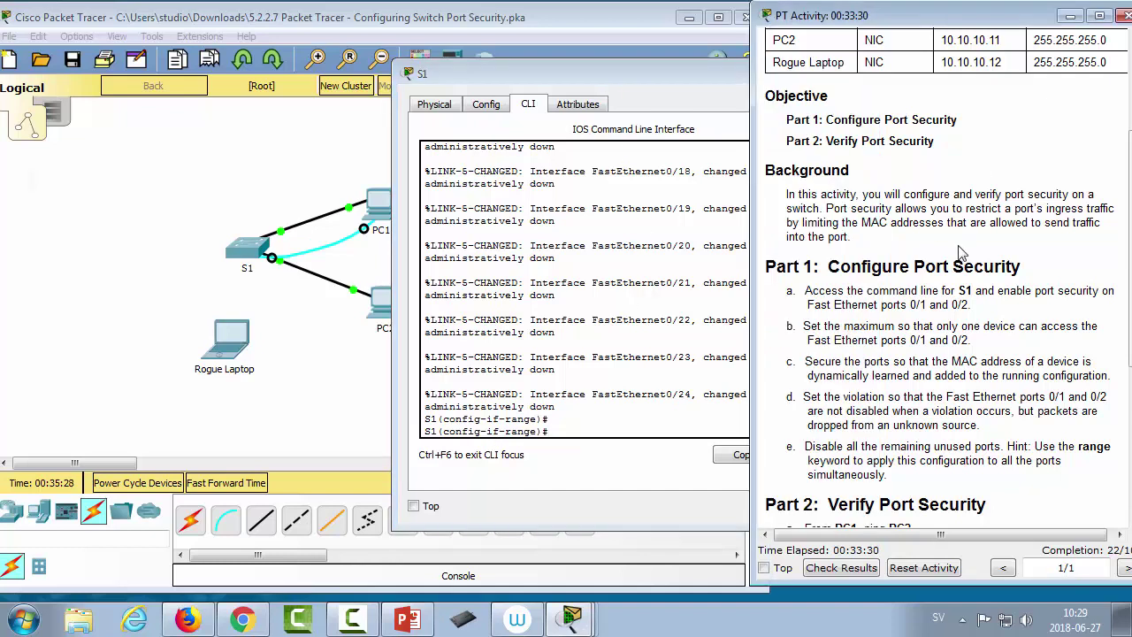
- Leave the Fa0/3–0/24 interface range configuration
left_click(586, 448)
left_click_drag(695, 79, 559, 34)
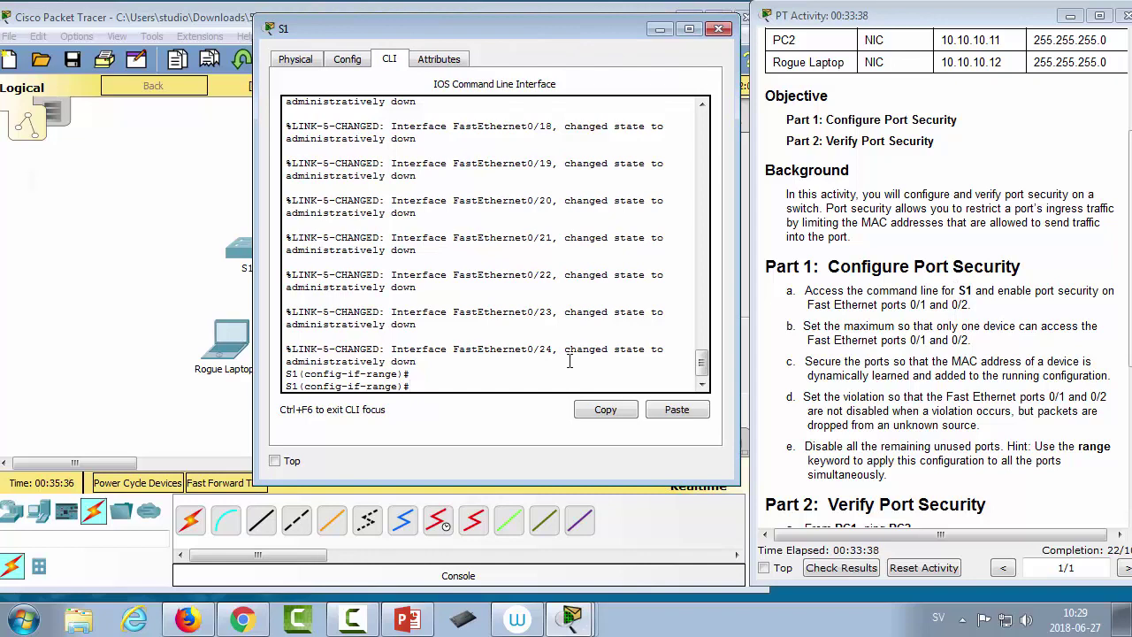
left_click(453, 384)
type("exit")
key("Return")
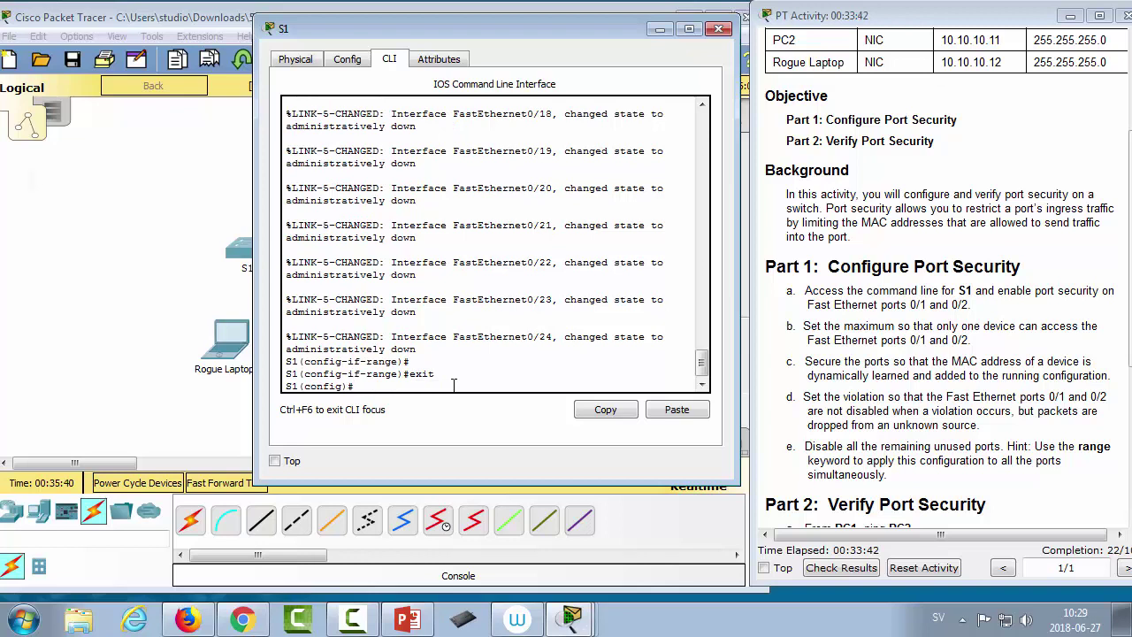
- Select interface range Fa0/1–0/2 and try enabling switchport port-security, which is rejected
type("inter r")
key("Tab")
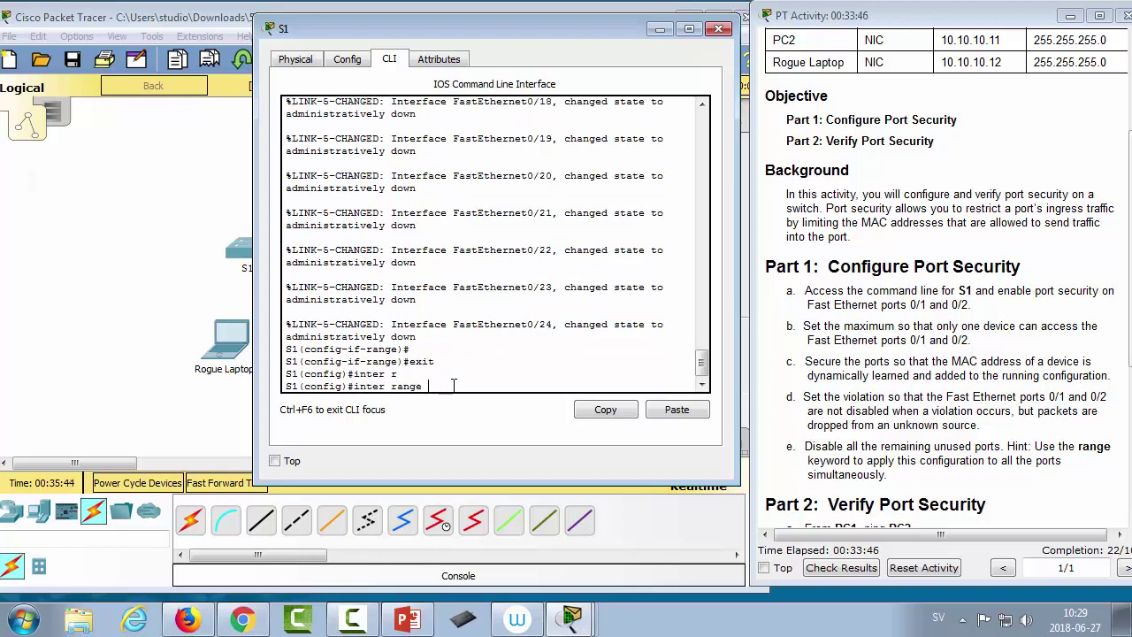
type("fa0/1-2")
key("Return")
type("swi")
key("Tab")
type("po")
key("Tab")
key("Return")
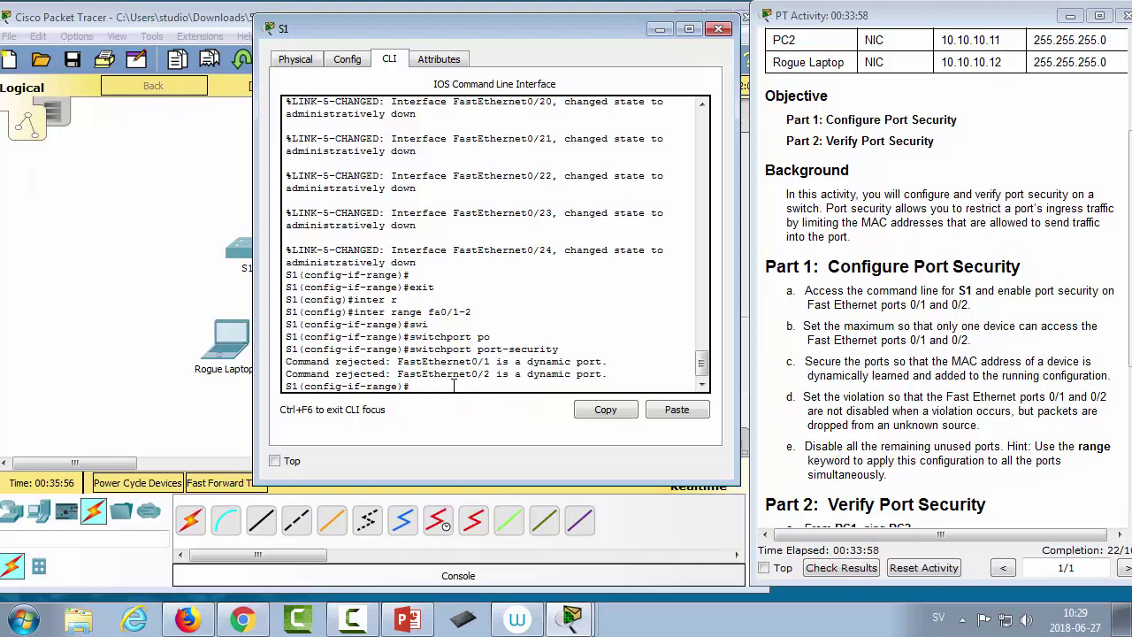
- Set Fa0/1–0/2 to switchport mode access
type("swi mode")
key("BackSpace")
key("BackSpace")
key("BackSpace")
type("mode acc")
key("Tab")
key("Left")
key("Left")
key("BackSpace")
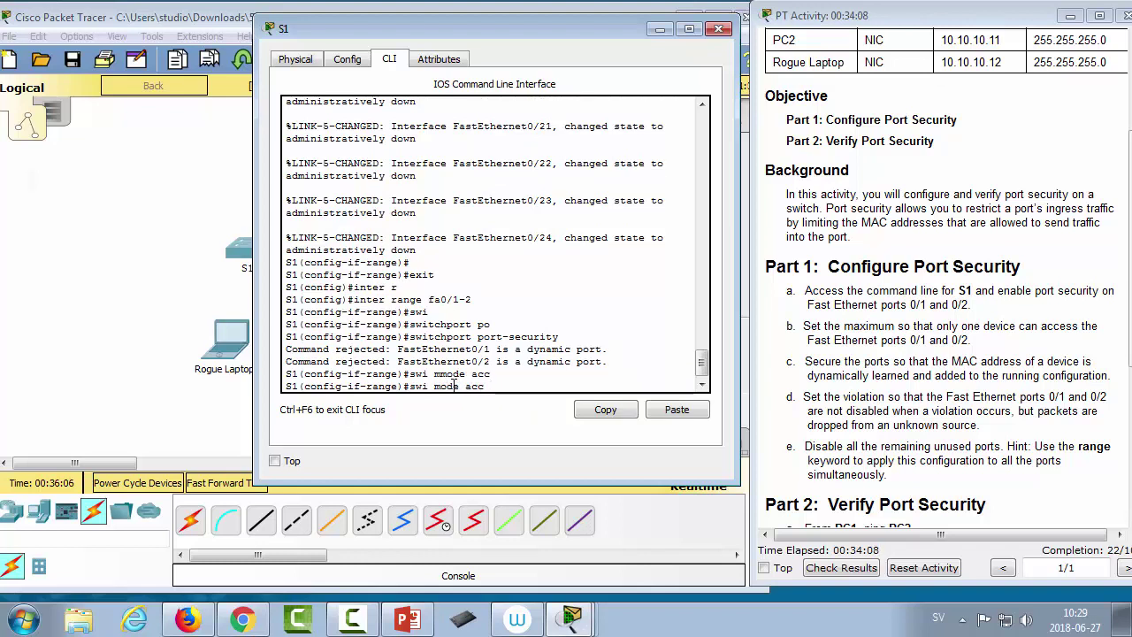
key("Return")
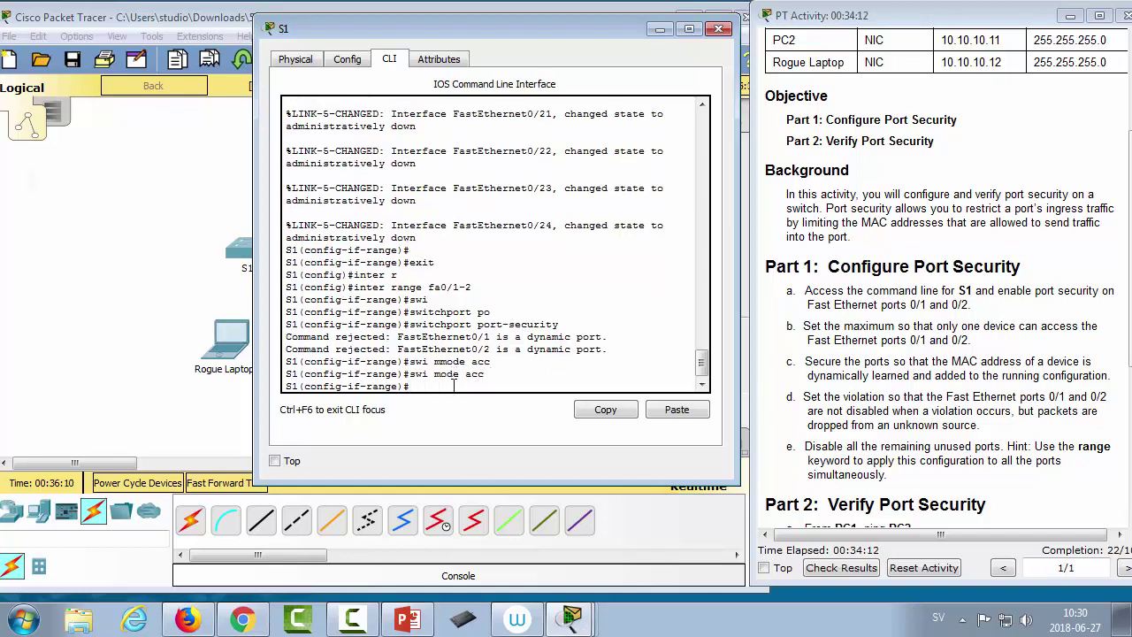
- Enable port security on both ports and list the switchport port-security options
key("Up")
key("Up")
key("Up")
key("Return")
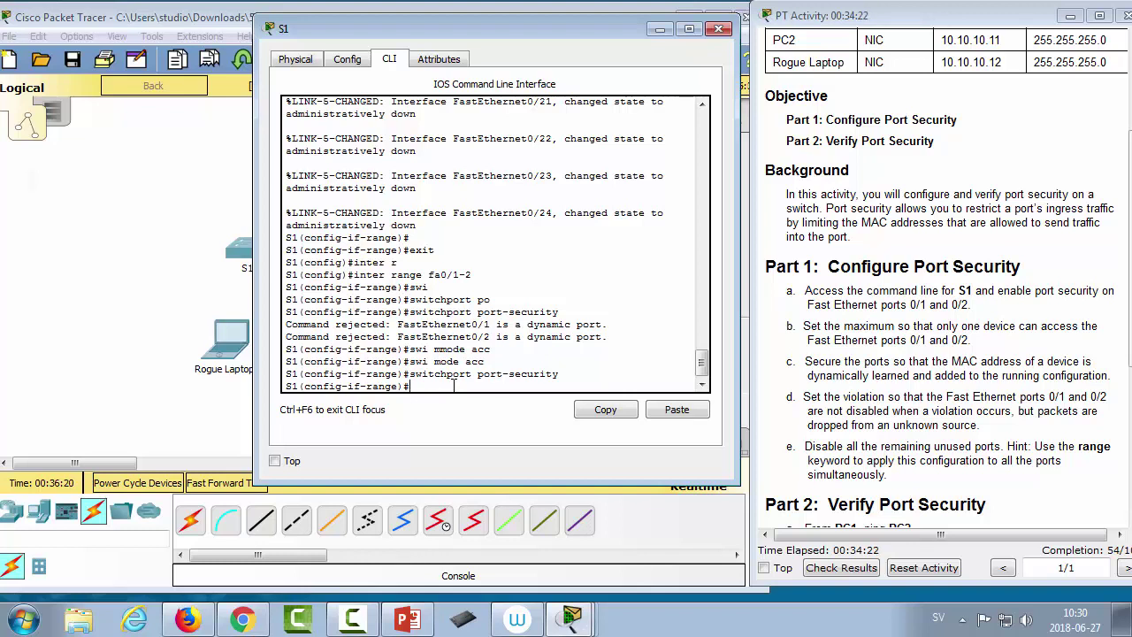
type("swi")
key("Tab")
type("po")
key("Tab")
type("?")
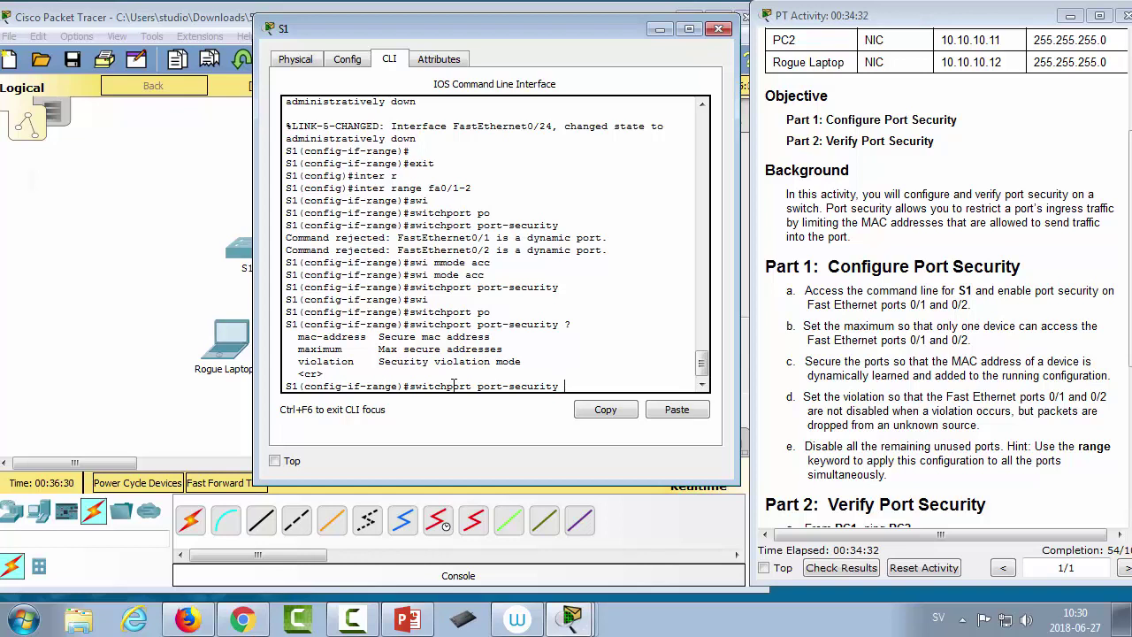
- Limit Fa0/1–0/2 to a port-security maximum of 1 MAC address
type("ma")
key("Tab")
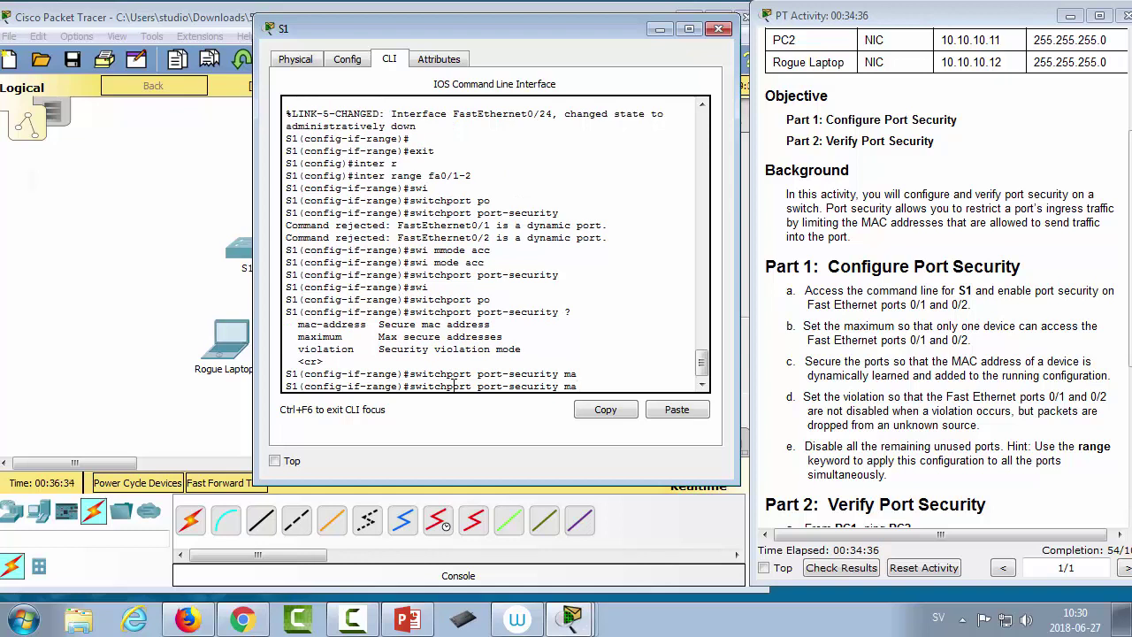
key("Tab")
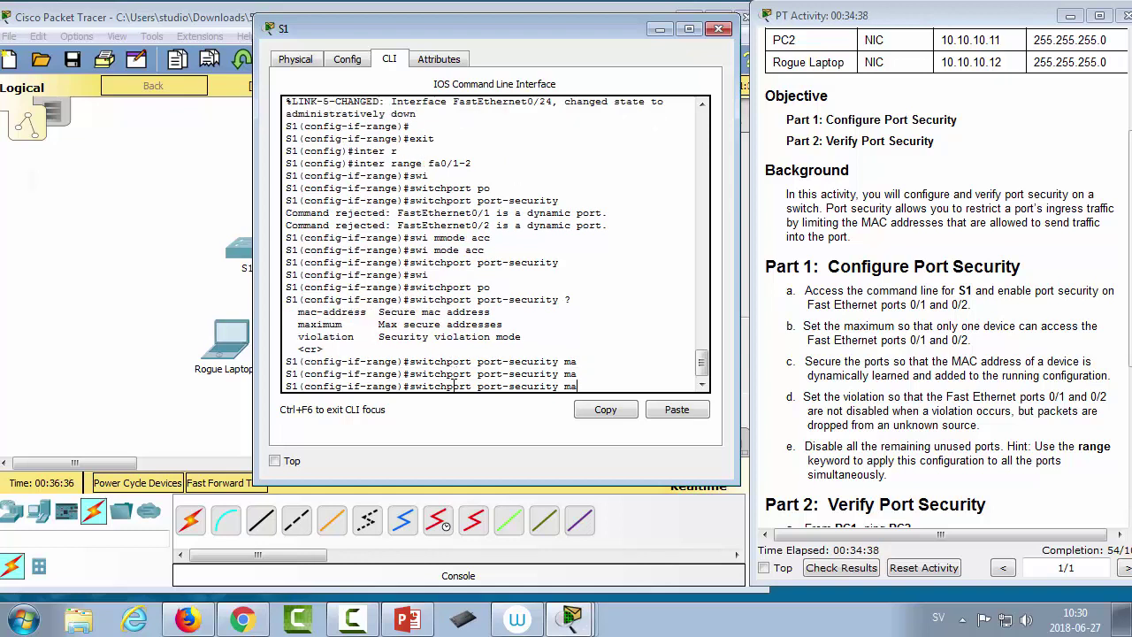
key("Tab")
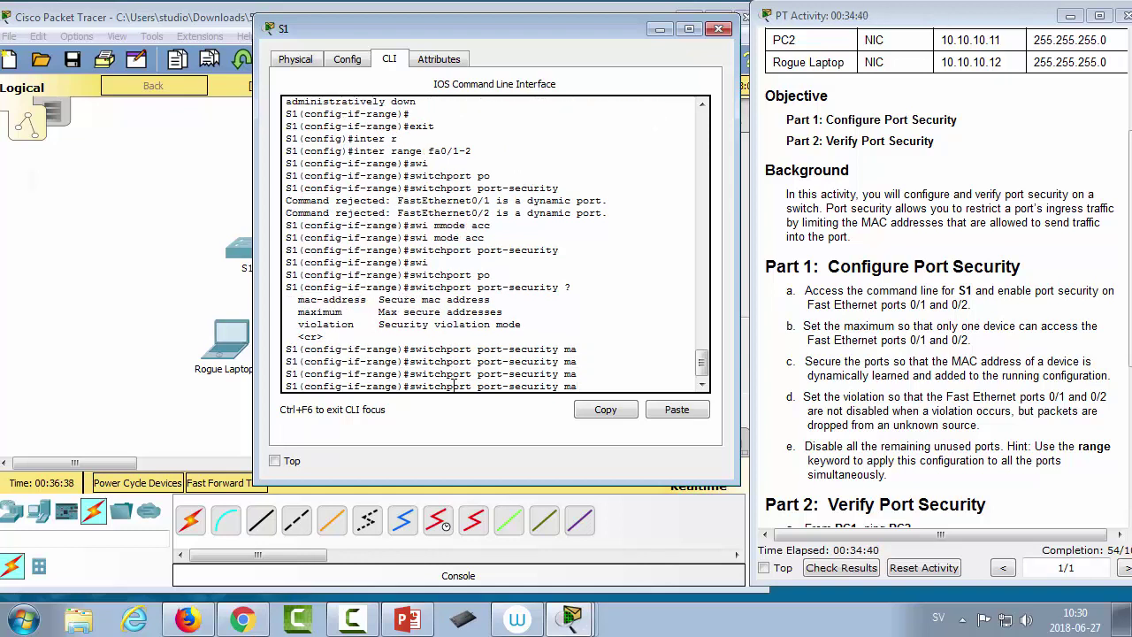
type("?")
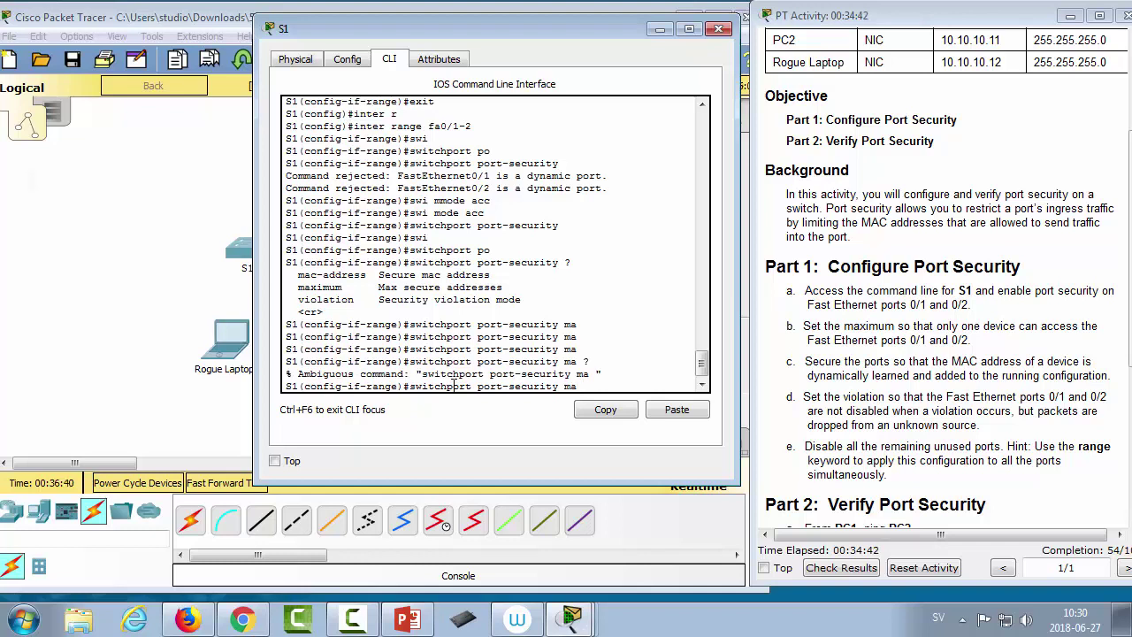
type("x")
key("Tab")
type("?")
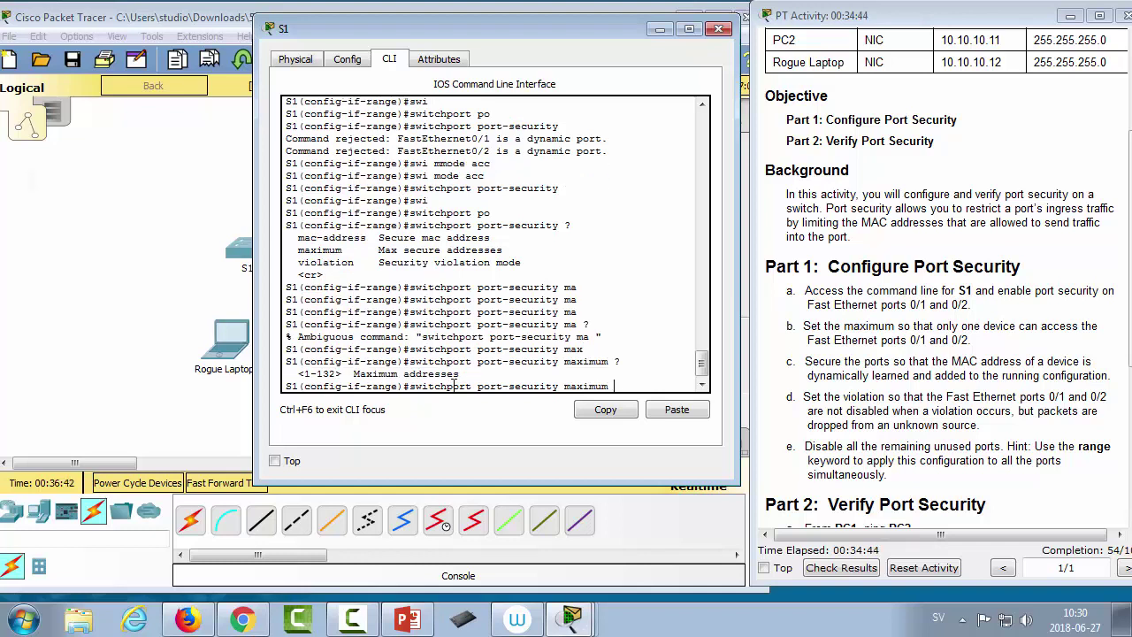
type("1")
key("Return")
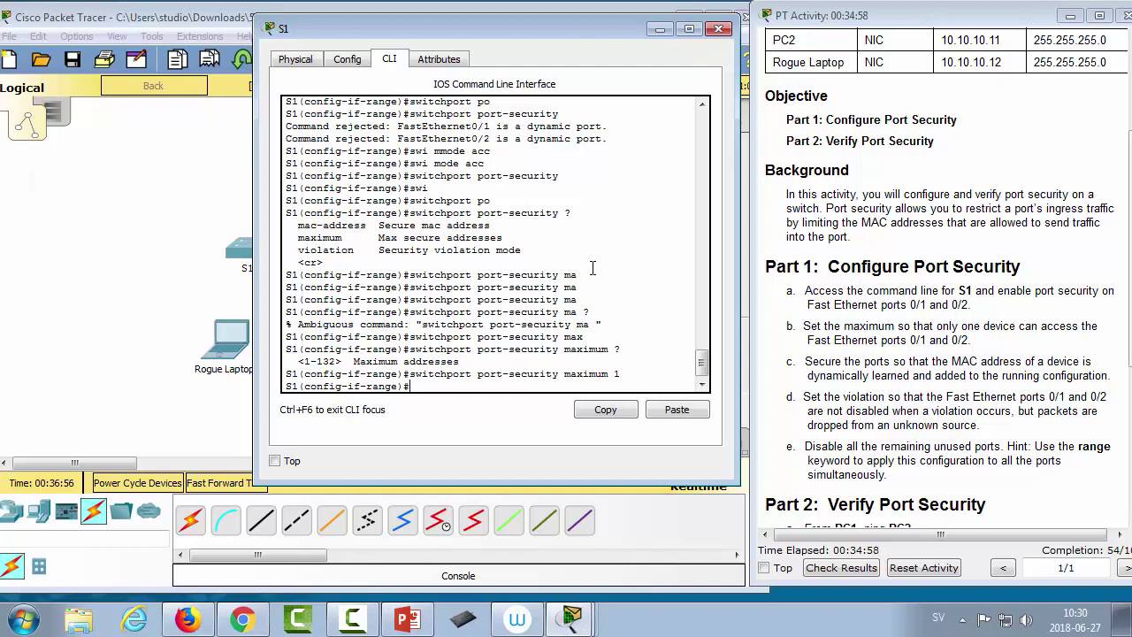
- Set the port-security violation mode to restrict on both ports and close S1's window
key("Up")
key("BackSpace")
key("BackSpace")
key("BackSpace")
key("BackSpace")
key("BackSpace")
key("BackSpace")
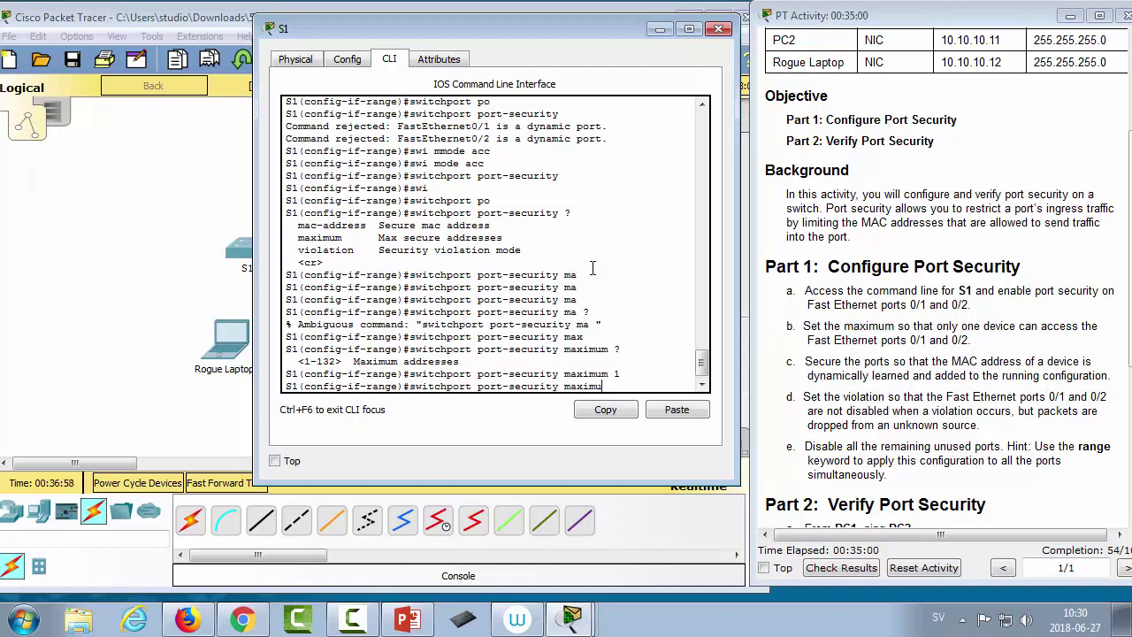
key("BackSpace")
type("vi")
key("Tab")
type("?")
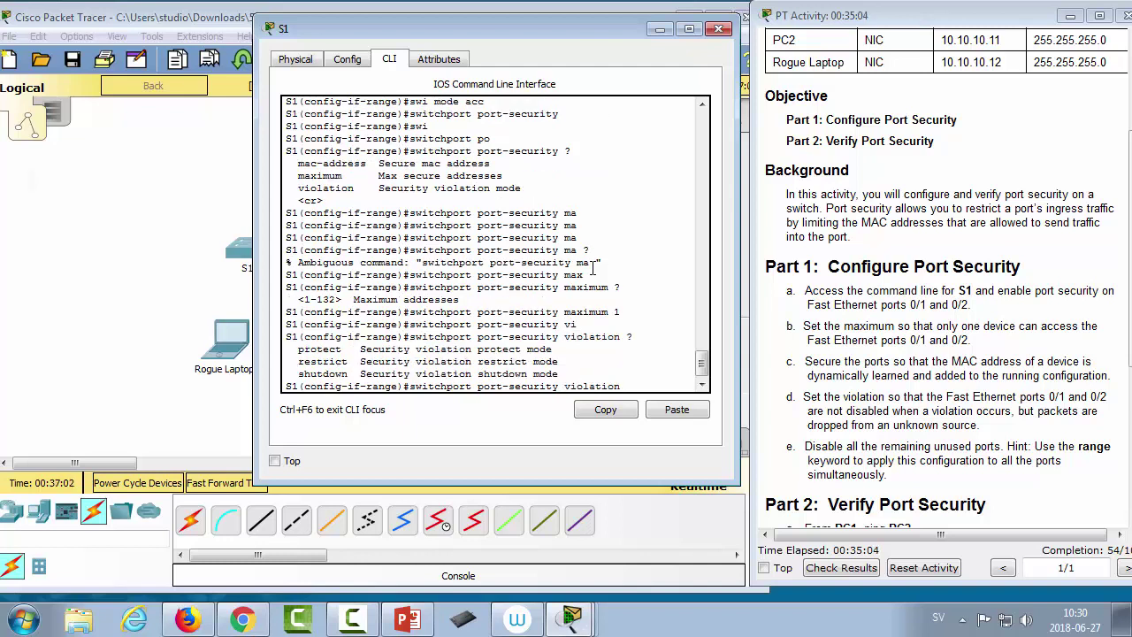
type("re")
key("Tab")
key("Return")
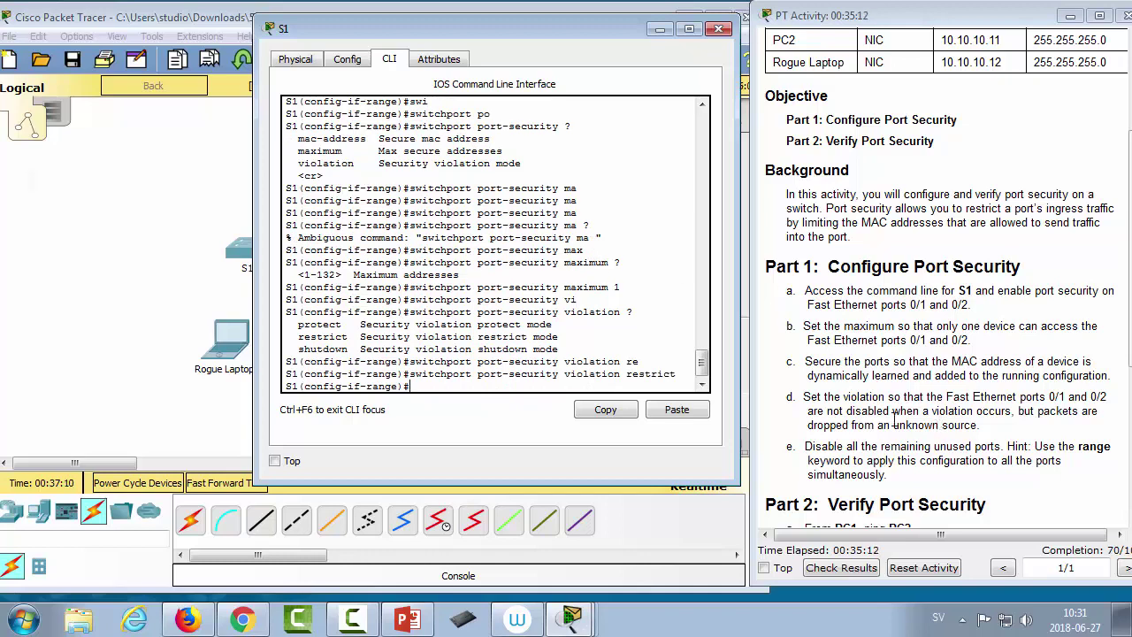
left_click(718, 30)
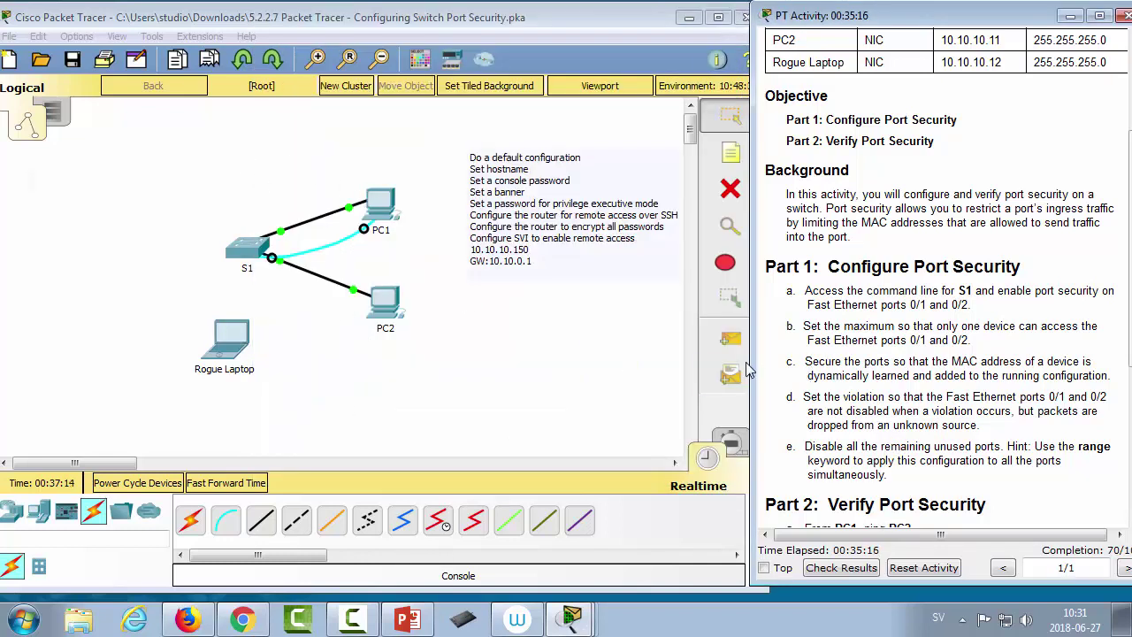
- Send a simple PDU from PC1 to PC2, check it succeeded, and reopen S1's CLI
left_click(730, 339)
left_click(381, 202)
left_click(385, 300)
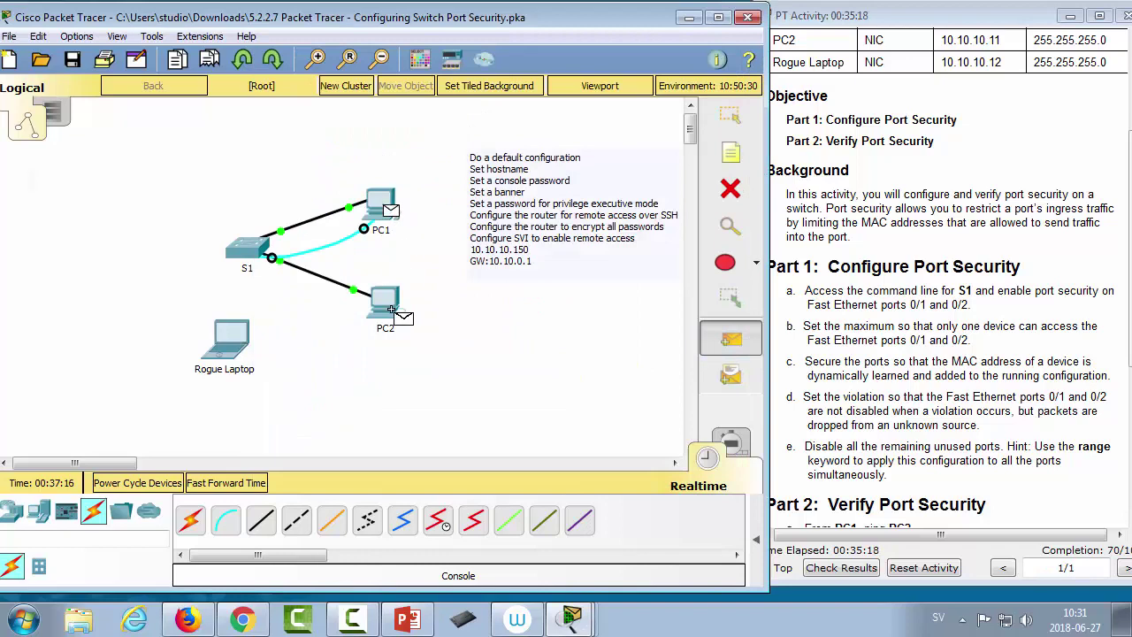
left_click(757, 539)
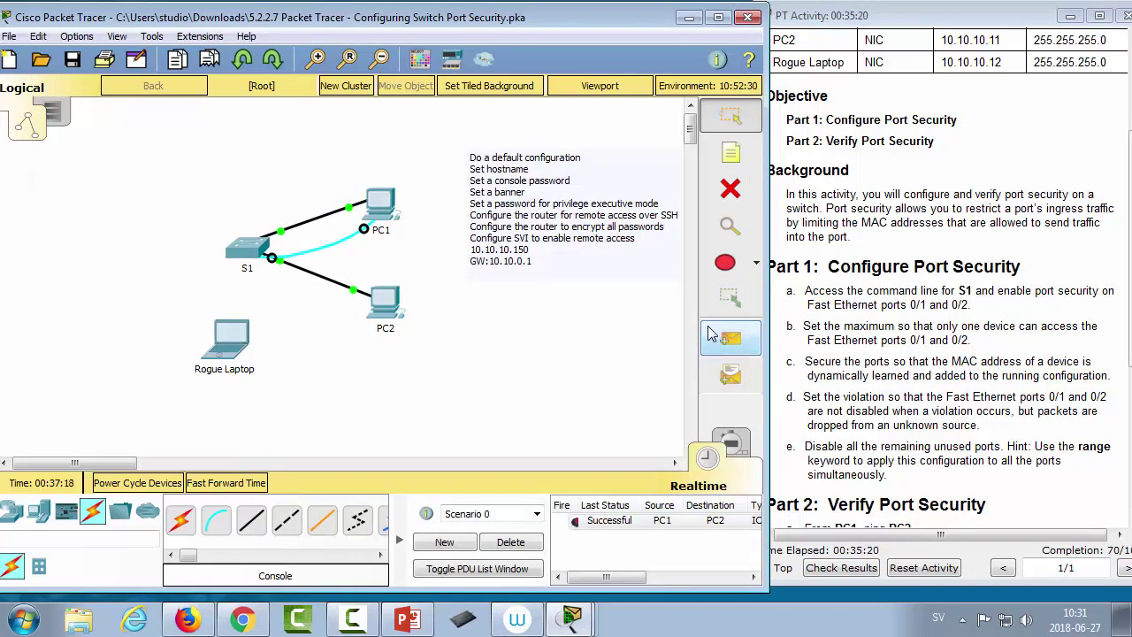
left_click(244, 248)
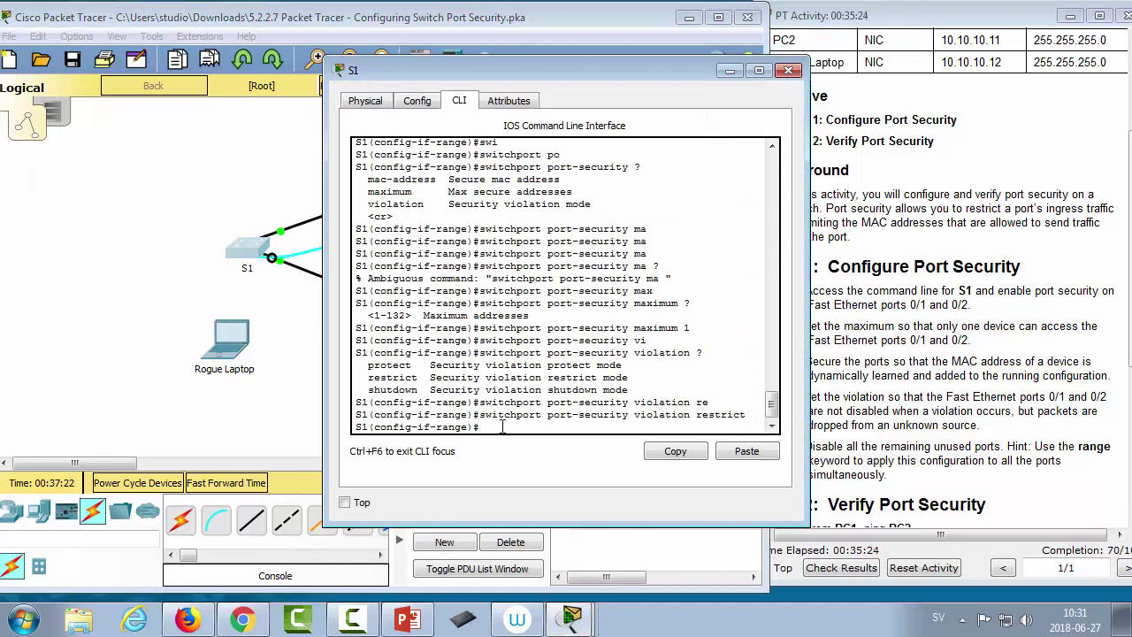
- Exit configuration mode and run show port-security interface fastEthernet 0/1
type("end")
key("Return")
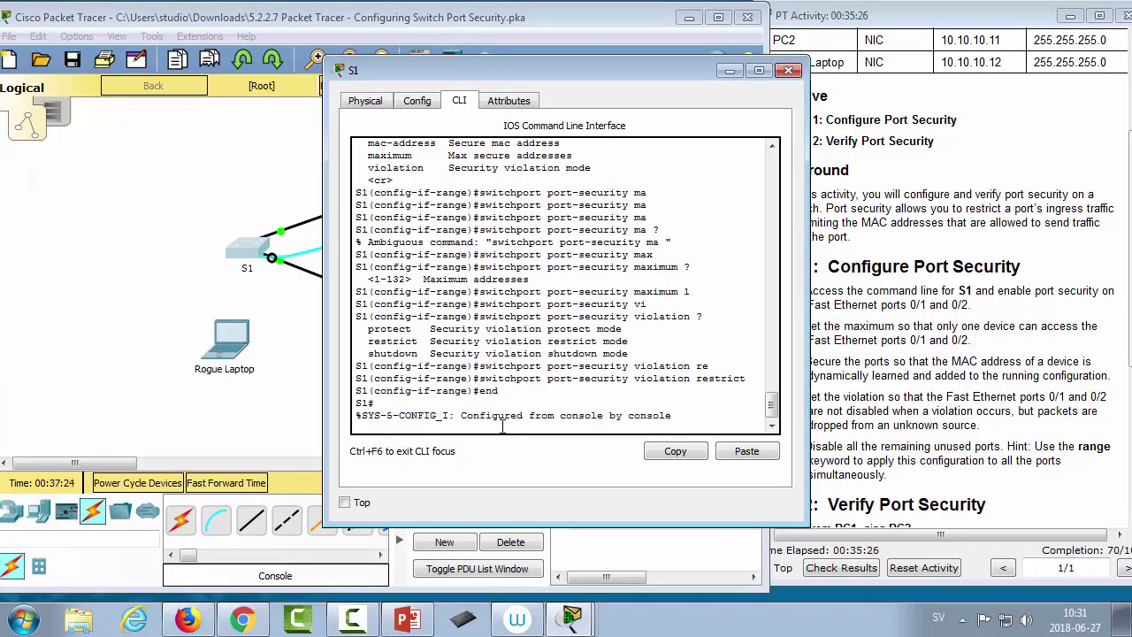
type("show po")
key("Tab")
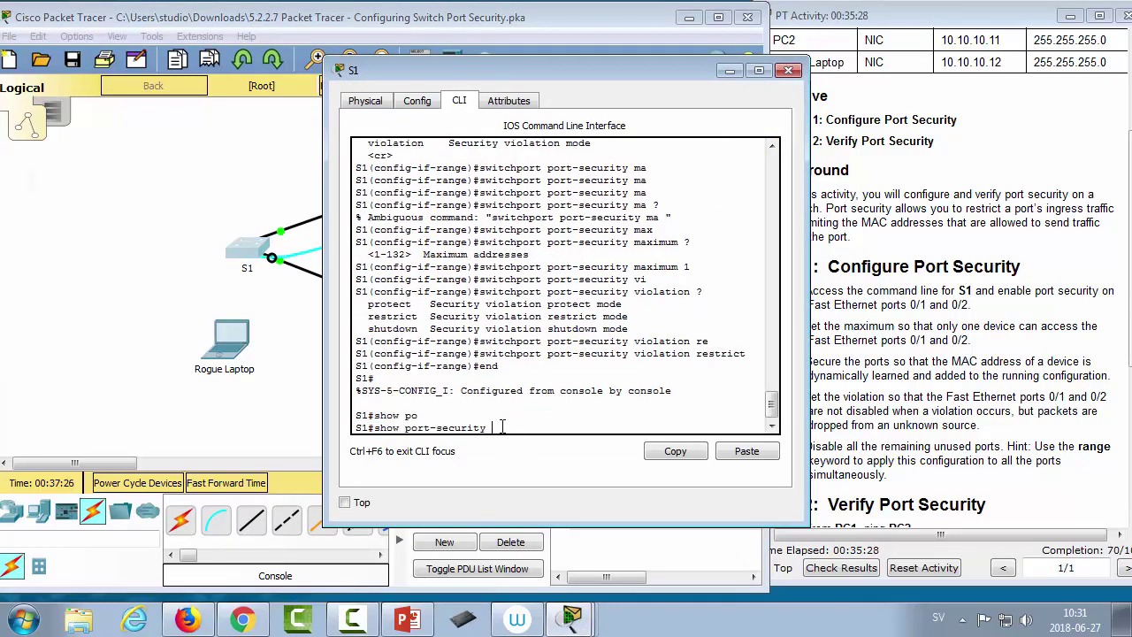
type("in")
key("Tab")
key("Return")
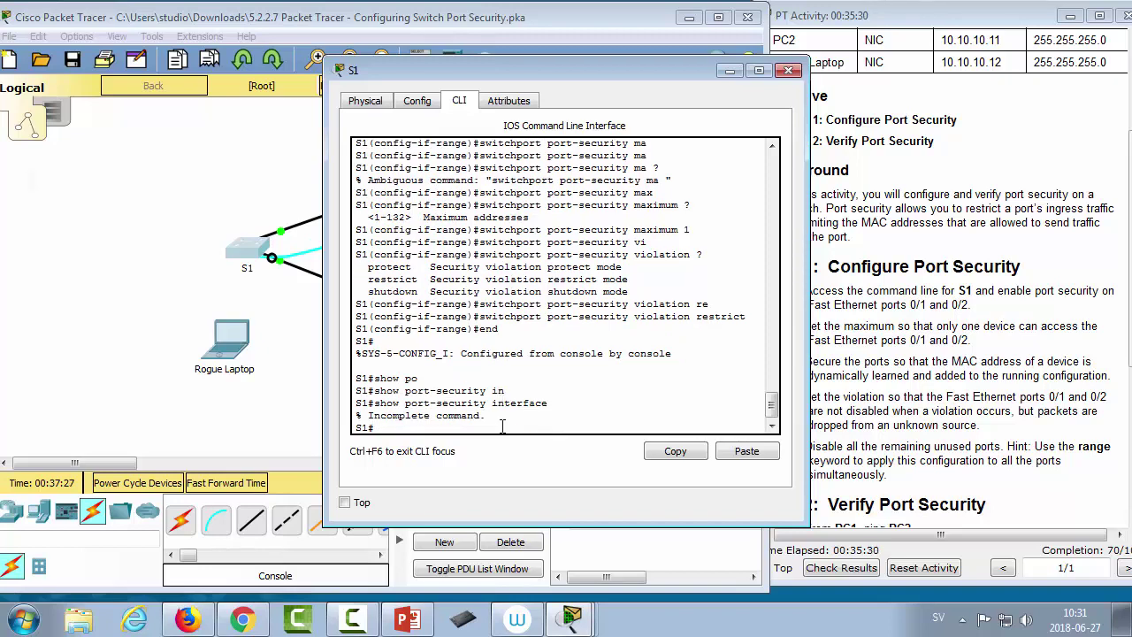
key("Return")
key("Up")
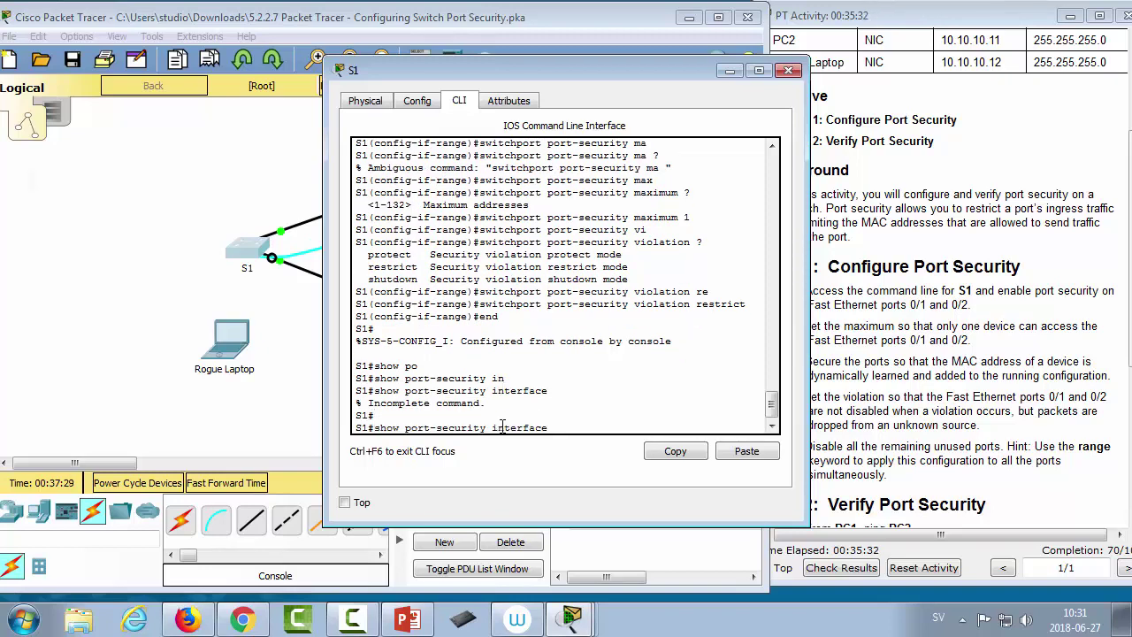
type("f")
key("Tab")
type("0/1")
key("Return")
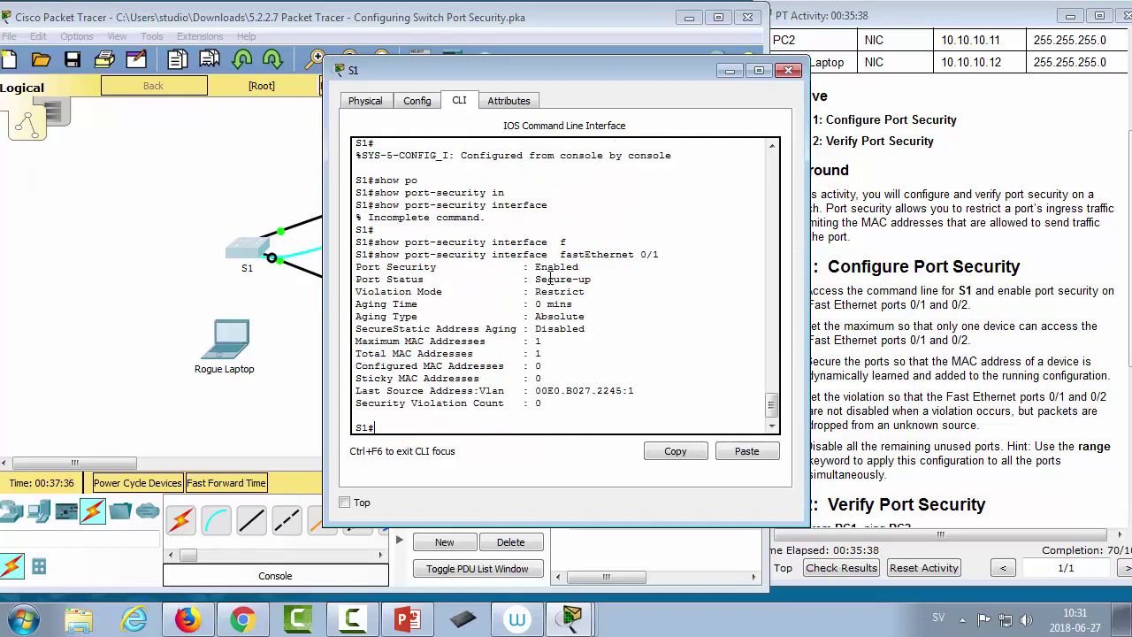
- Highlight the Enabled status, maximum 1, total MAC count and last source MAC in the output
left_click_drag(541, 266, 583, 292)
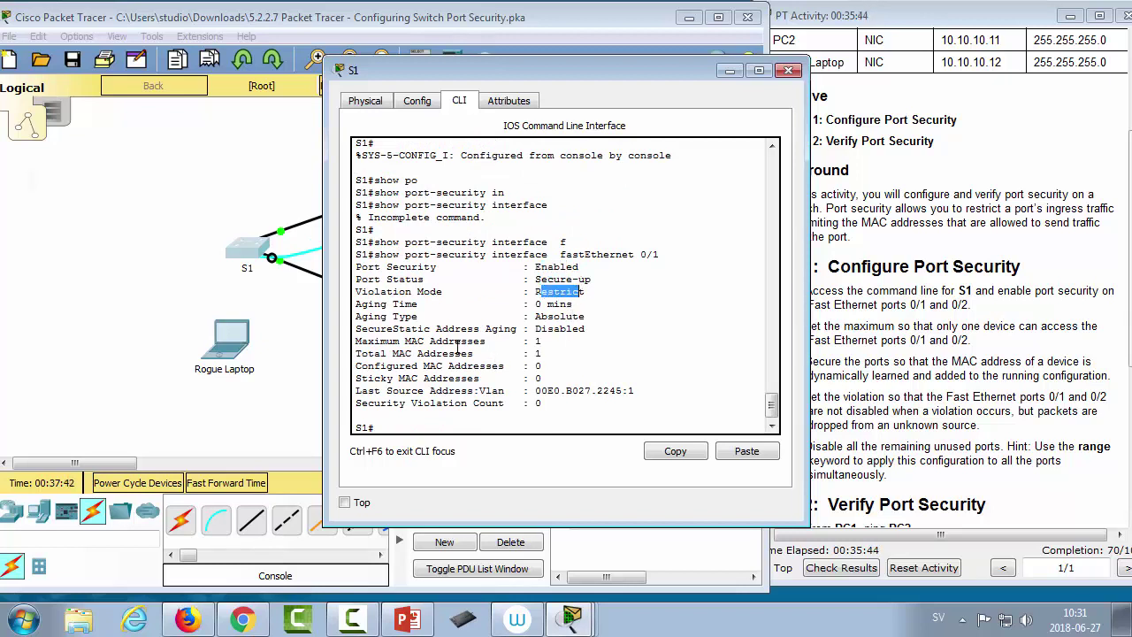
left_click_drag(443, 342, 548, 341)
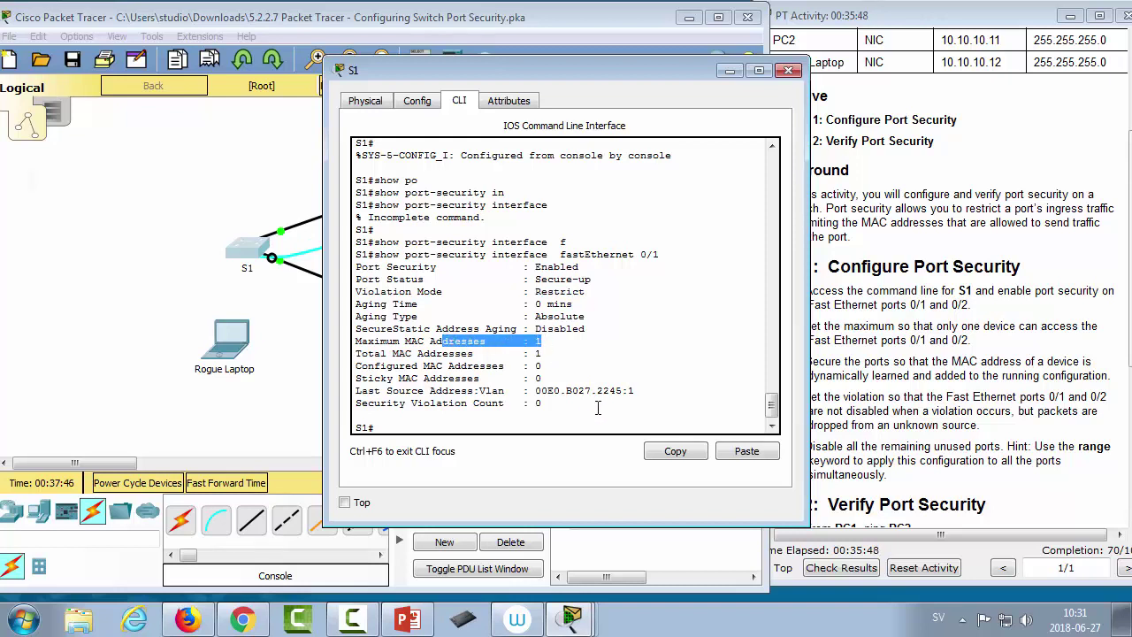
left_click_drag(463, 353, 577, 353)
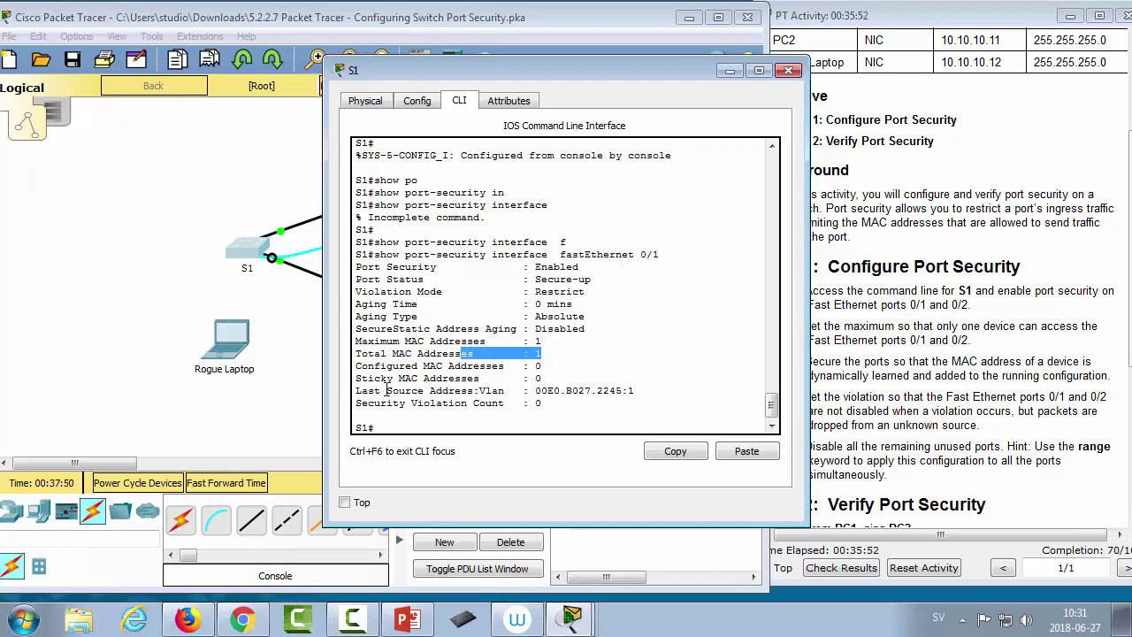
left_click(600, 394)
left_click_drag(486, 392, 666, 394)
left_click(662, 396)
left_click(454, 429)
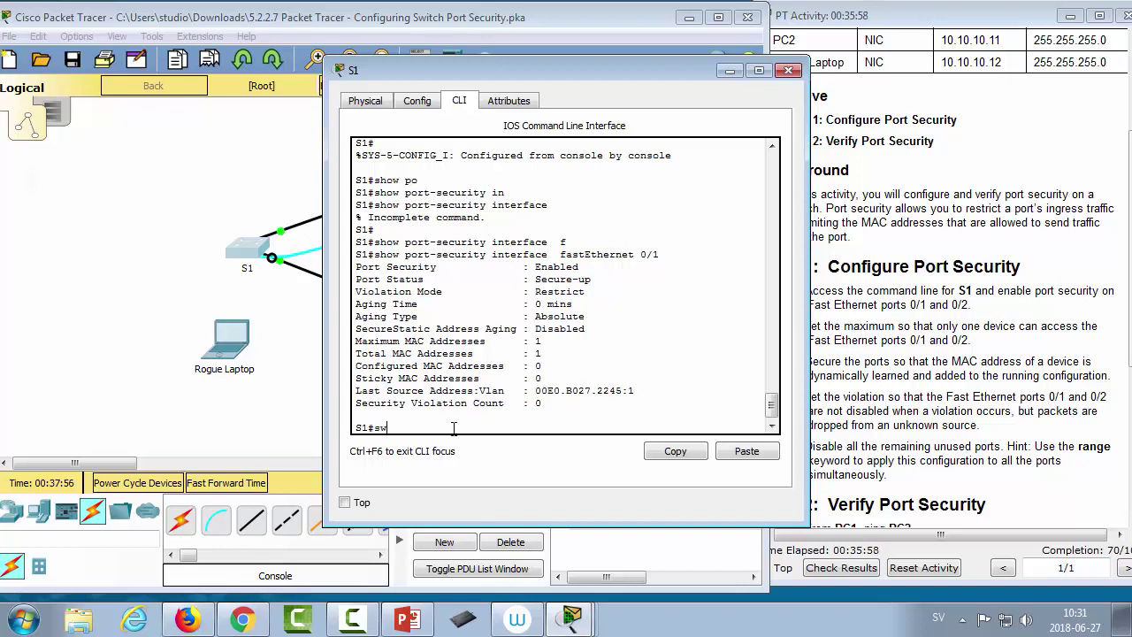
- List the secure MAC address table with show port-security address, widening the S1 window
key("Tab")
key("BackSpace")
type("h")
key("Tab")
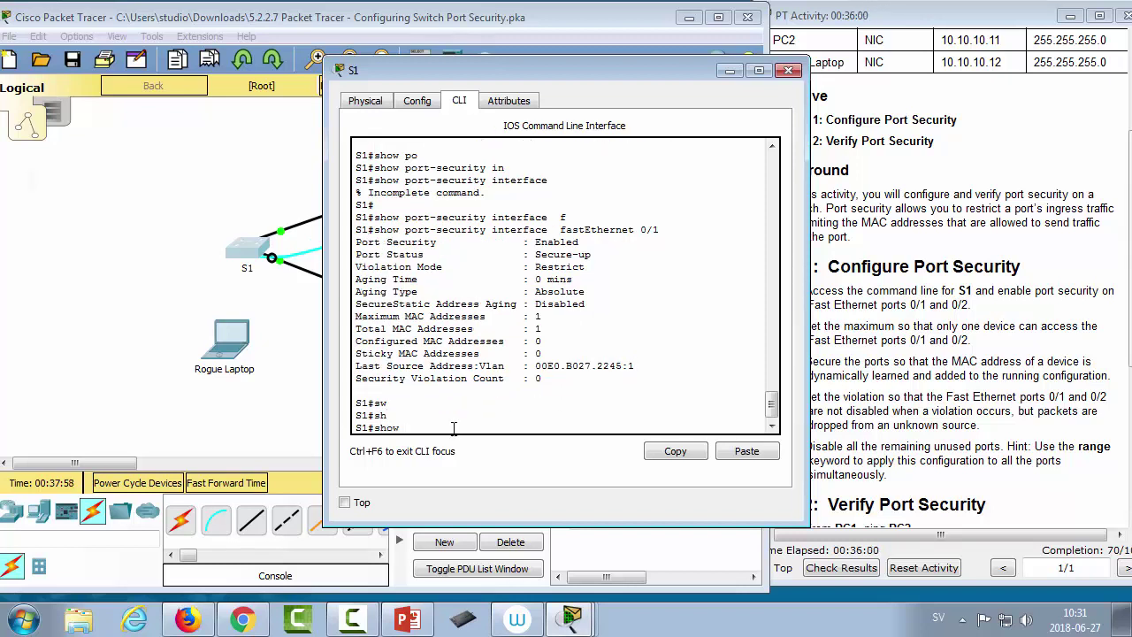
type("po")
key("Tab")
type("ad")
key("Tab")
key("Return")
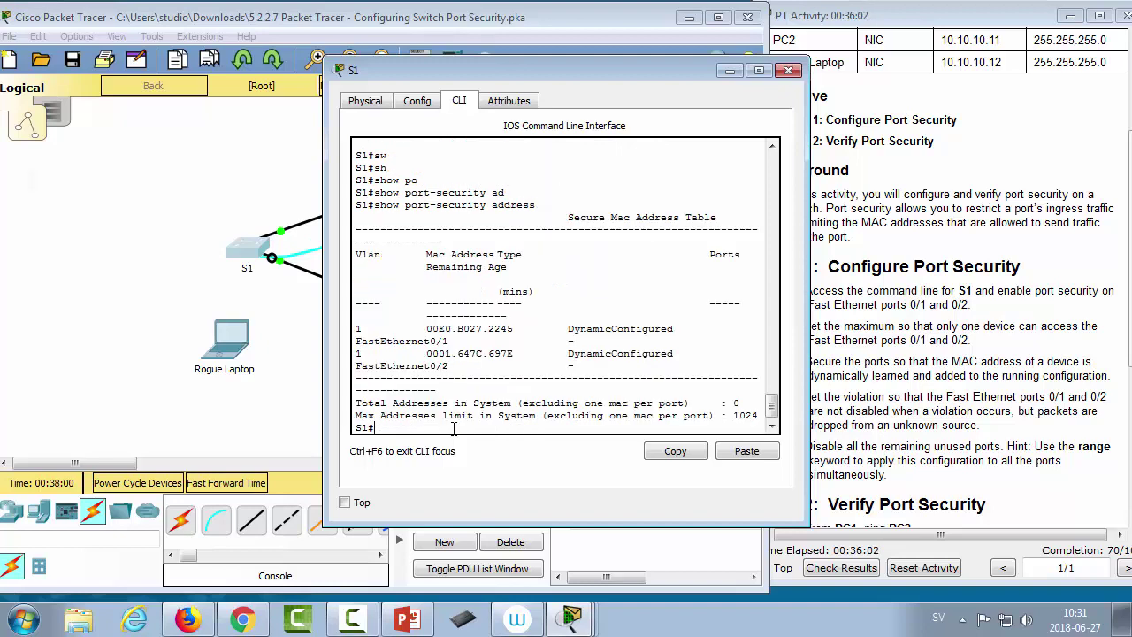
scroll(531, 389, "up", 2)
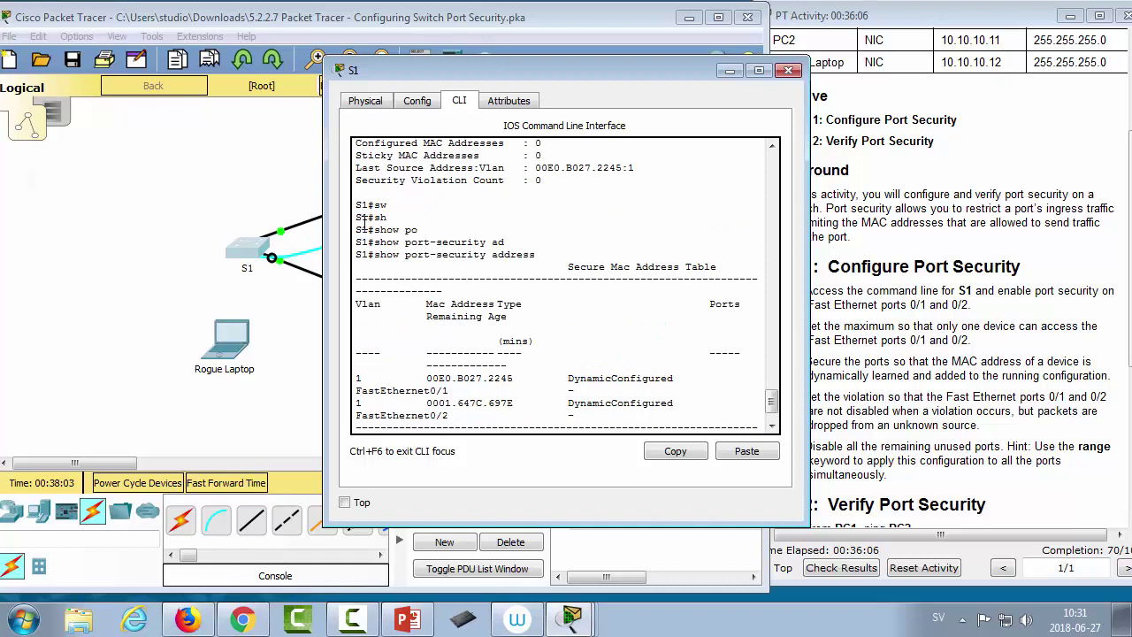
left_click_drag(323, 223, 94, 218)
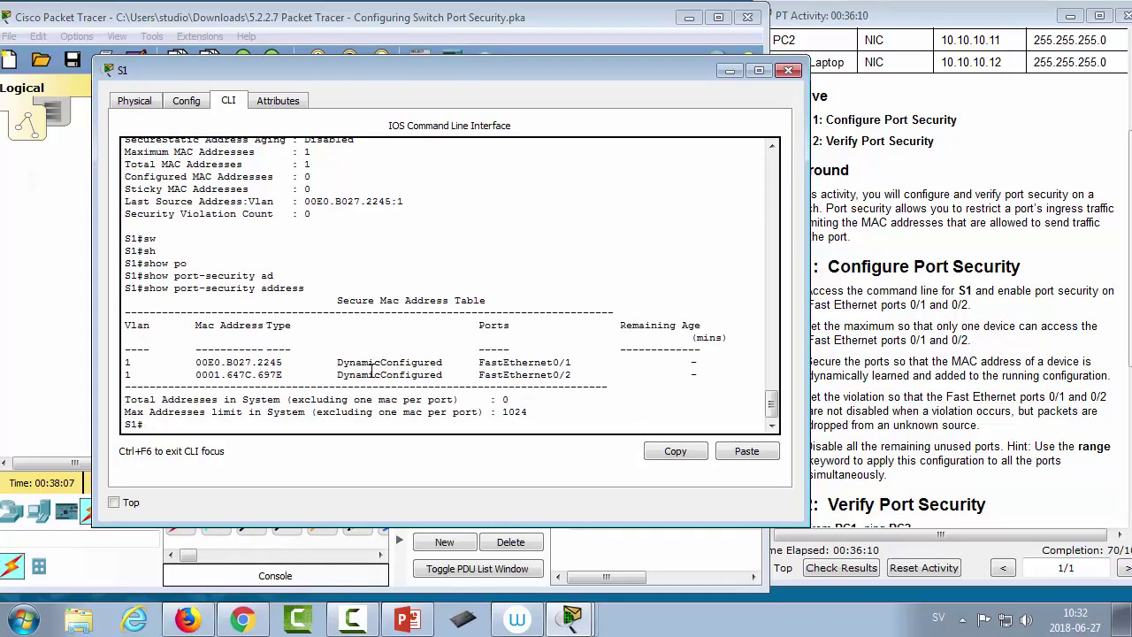
left_click_drag(368, 363, 445, 376)
left_click(493, 378)
- Display the running configuration and highlight the Fa0/1–0/2 port-security lines
type("show")
type("run")
key("Return")
key("space")
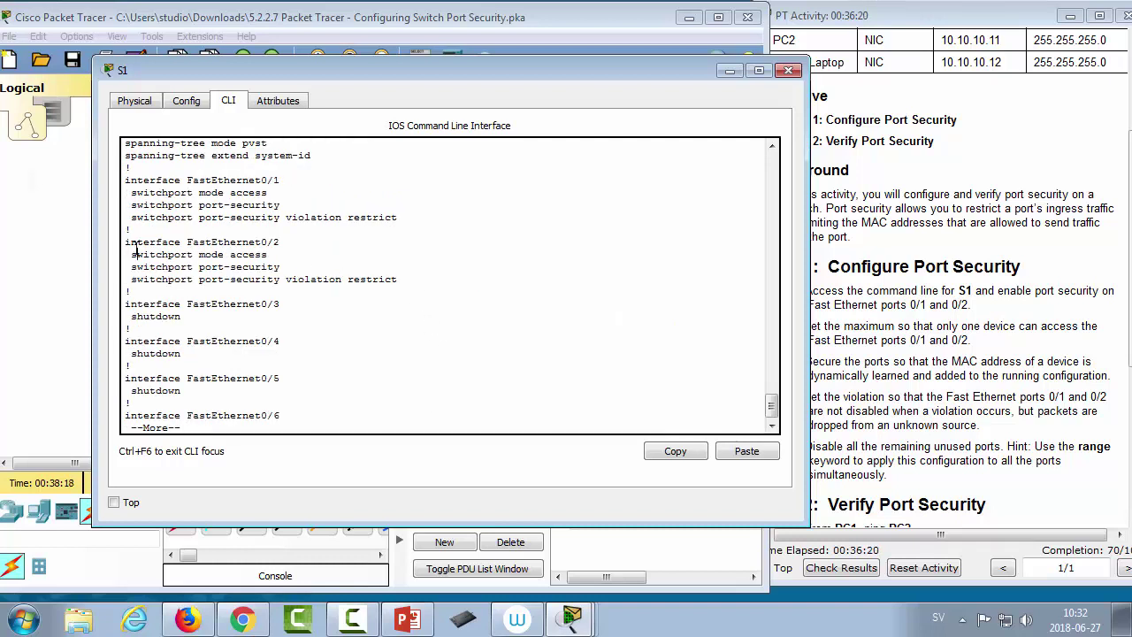
left_click_drag(187, 193, 305, 279)
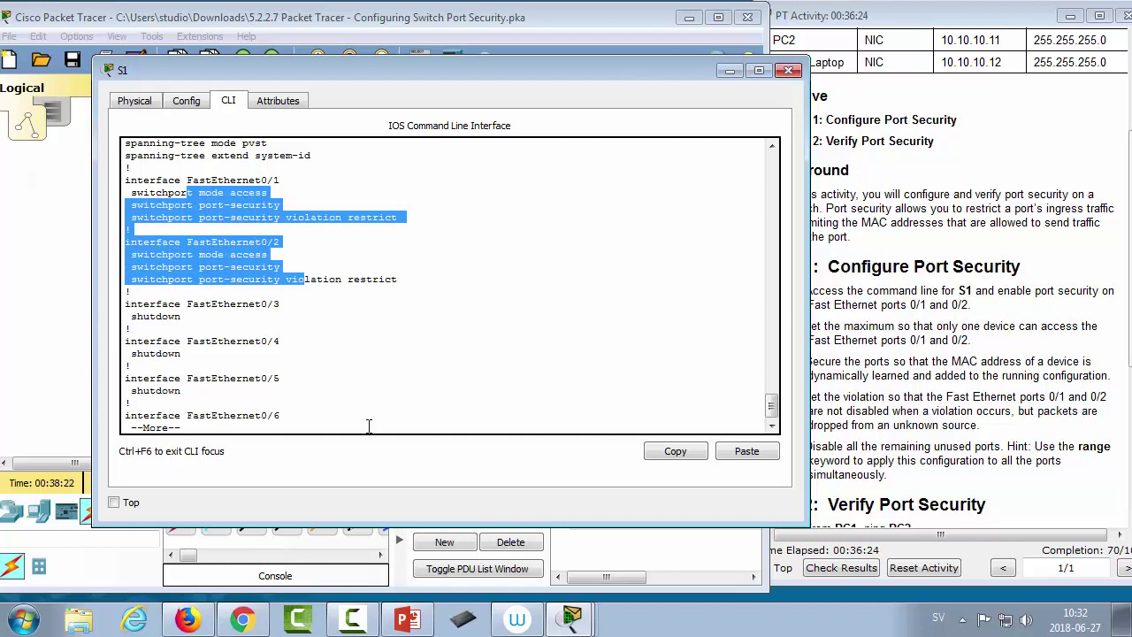
key("ctrl+c")
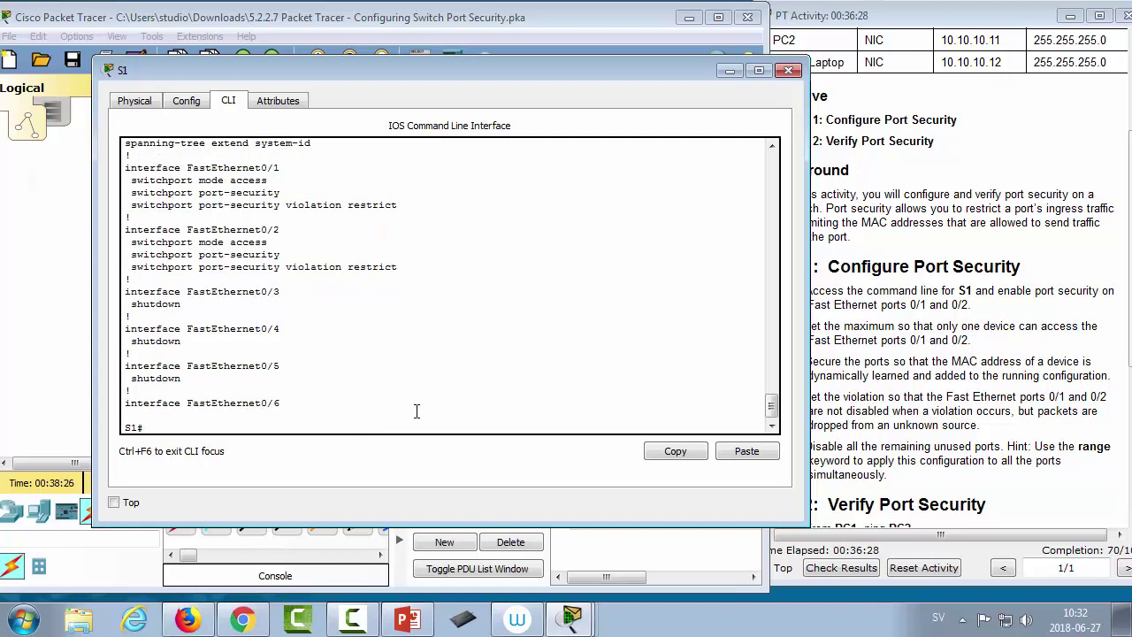
- Apply switchport port-security mac-address sticky to interface range Fa0/1–0/2
type("conf t")
key("Return")
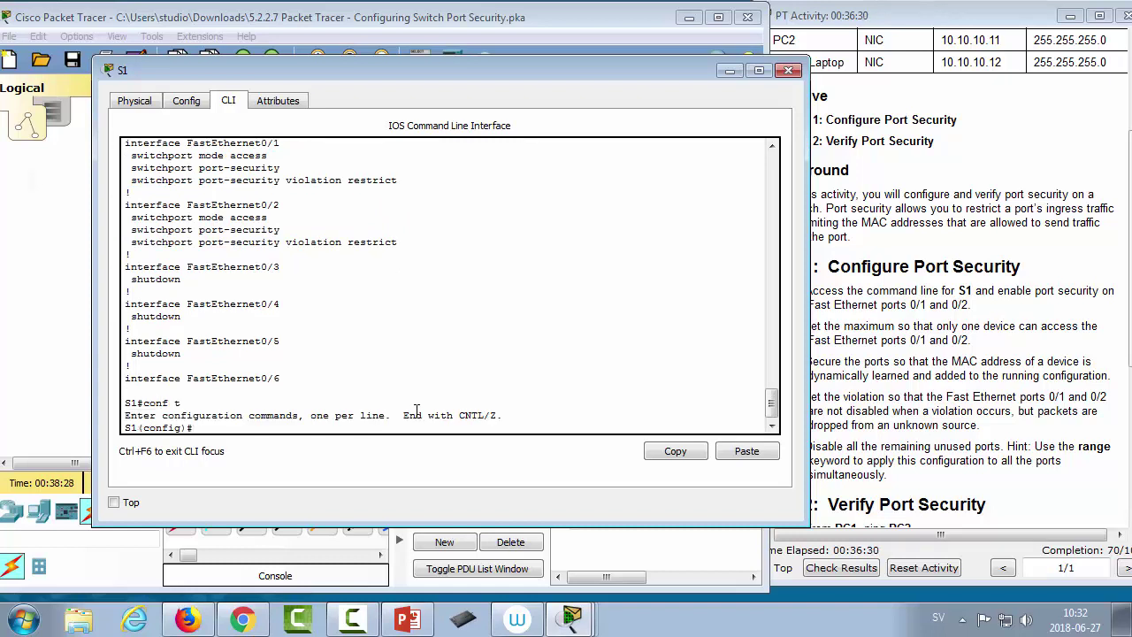
key("ctrl+v")
key("BackSpace")
key("BackSpace")
key("BackSpace")
key("BackSpace")
key("BackSpace")
key("BackSpace")
key("BackSpace")
key("BackSpace")
key("BackSpace")
key("BackSpace")
key("BackSpace")
key("BackSpace")
key("BackSpace")
key("BackSpace")
key("BackSpace")
key("BackSpace")
key("BackSpace")
key("BackSpace")
key("BackSpace")
key("BackSpace")
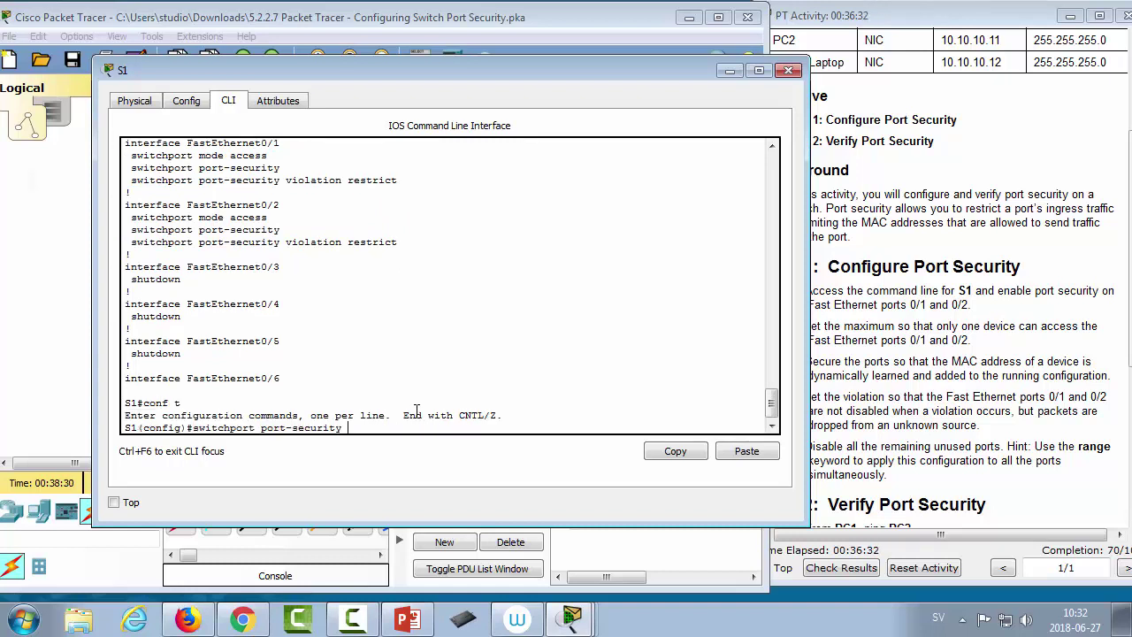
type("inter range fa0/1-2")
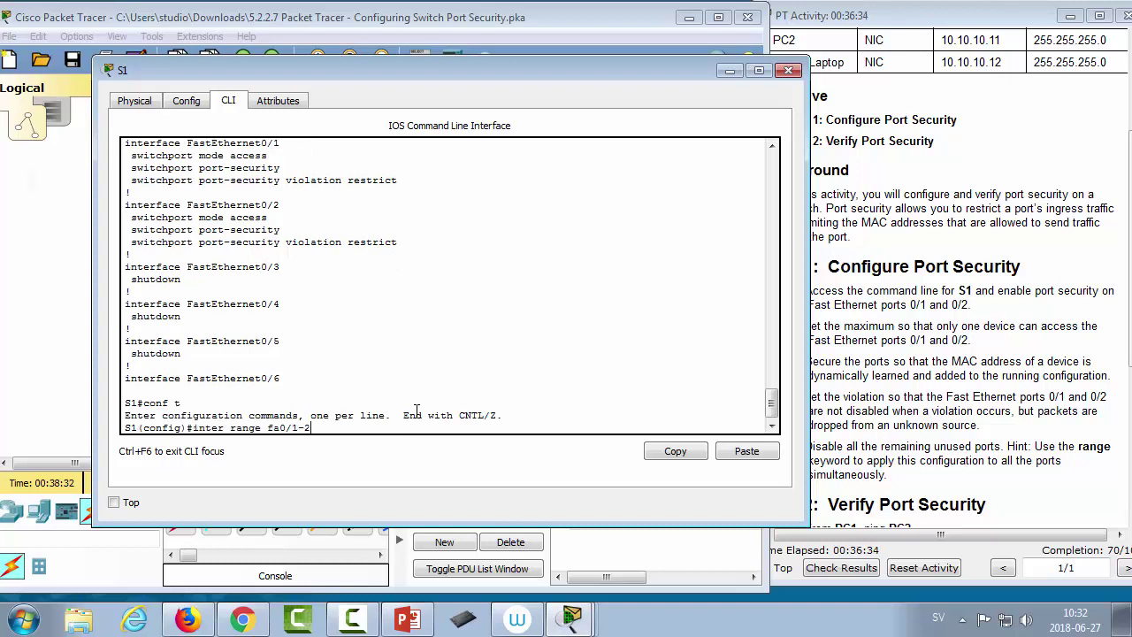
key("Return")
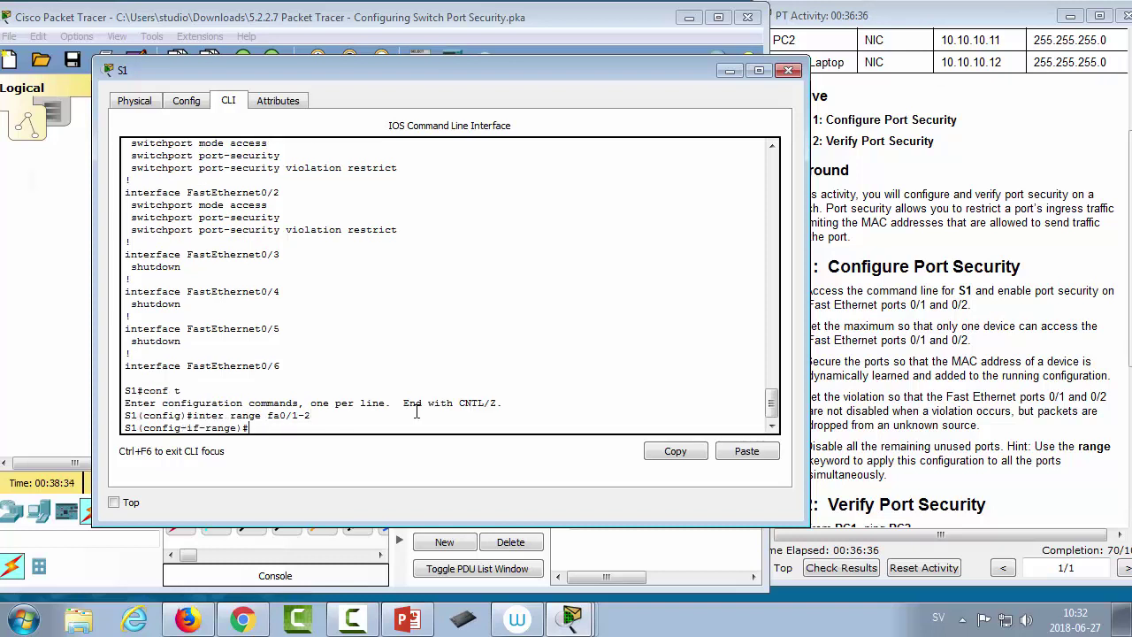
type("swi po")
key("Tab")
type("?")
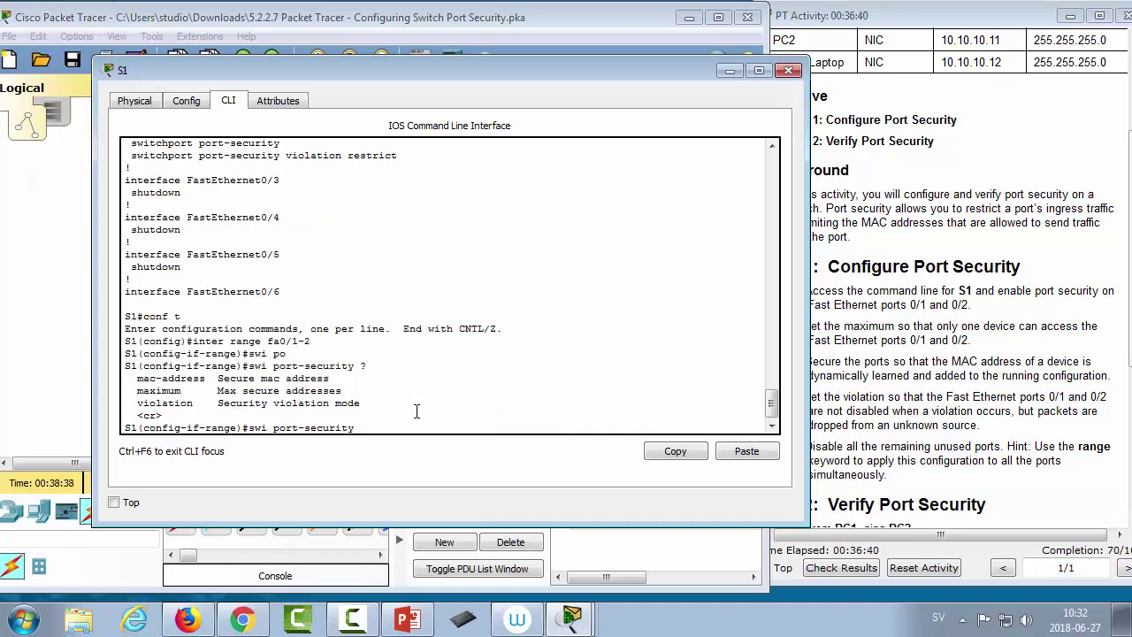
type("mac")
key("Tab")
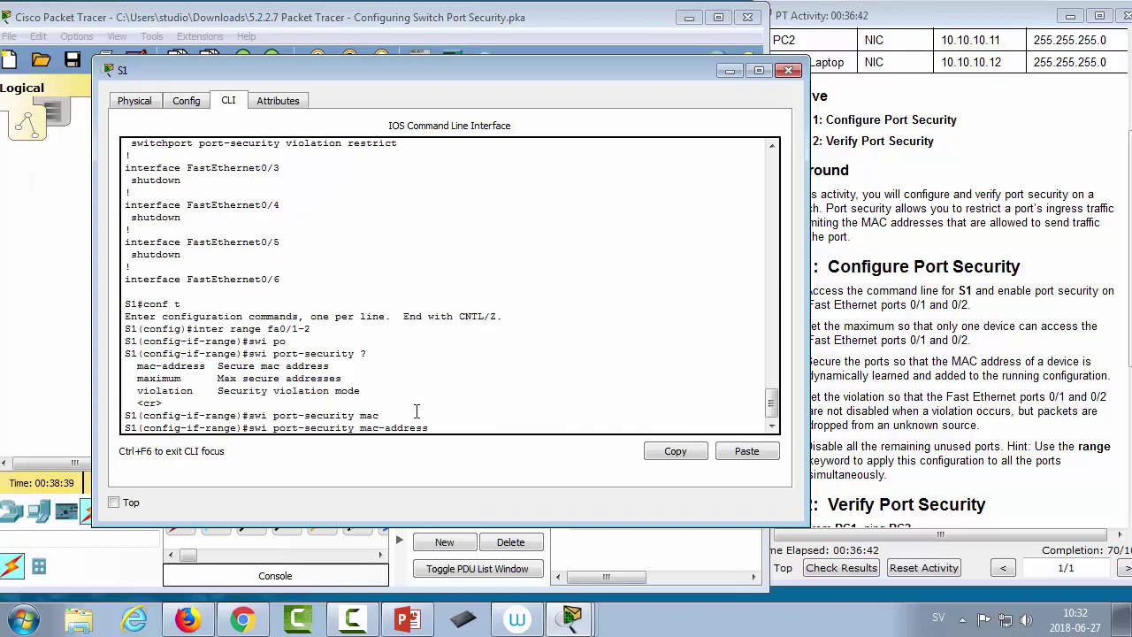
type("?")
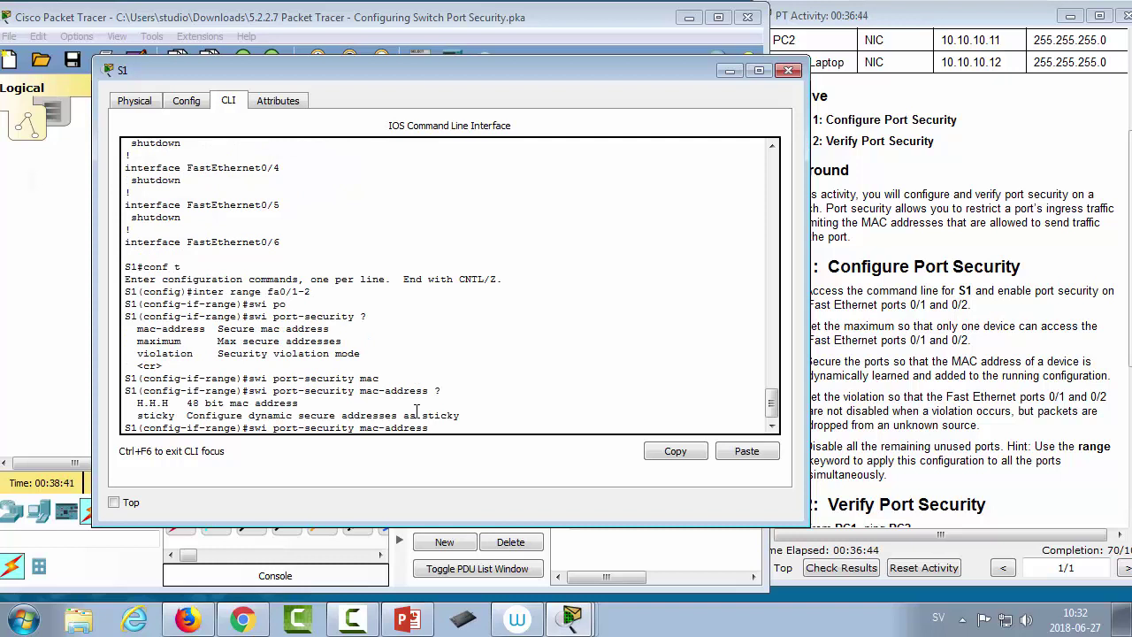
type("st")
key("Tab")
key("Return")
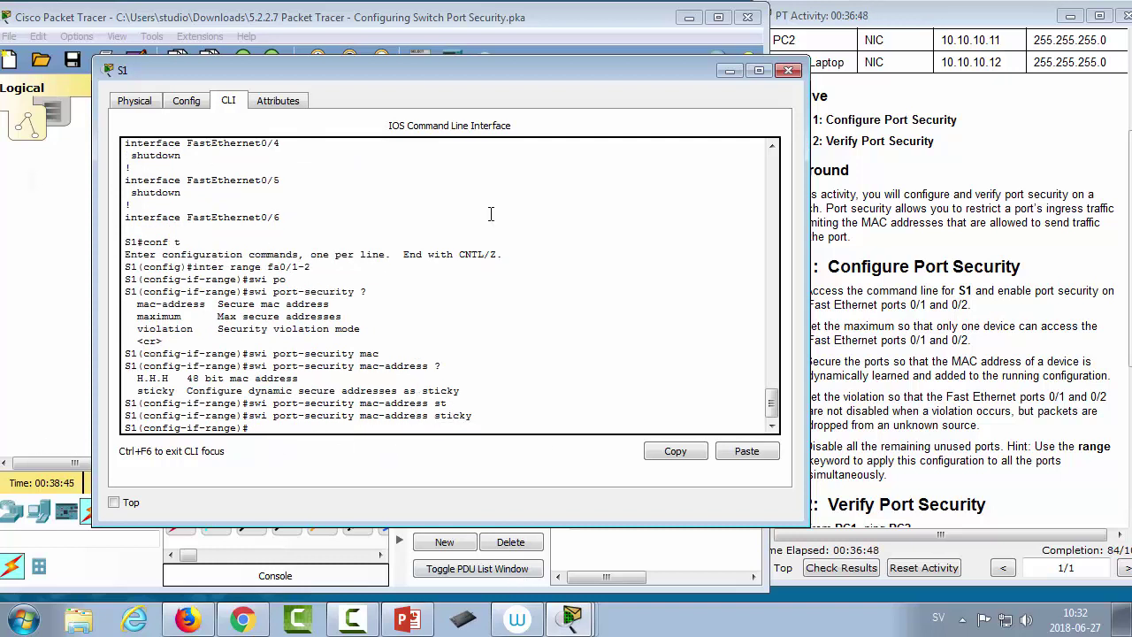
- Check the sticky setting by paging through do show run
type("do show run")
key("Return")
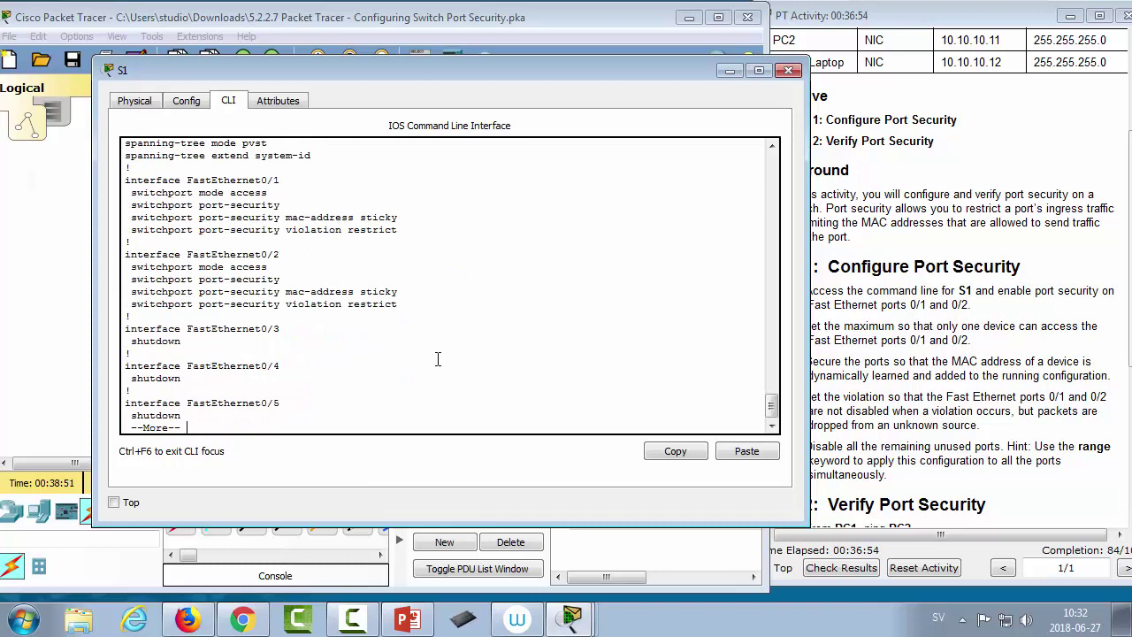
key("space")
- Close S1's window and send another test ping from PC1 to PC2
left_click(788, 71)
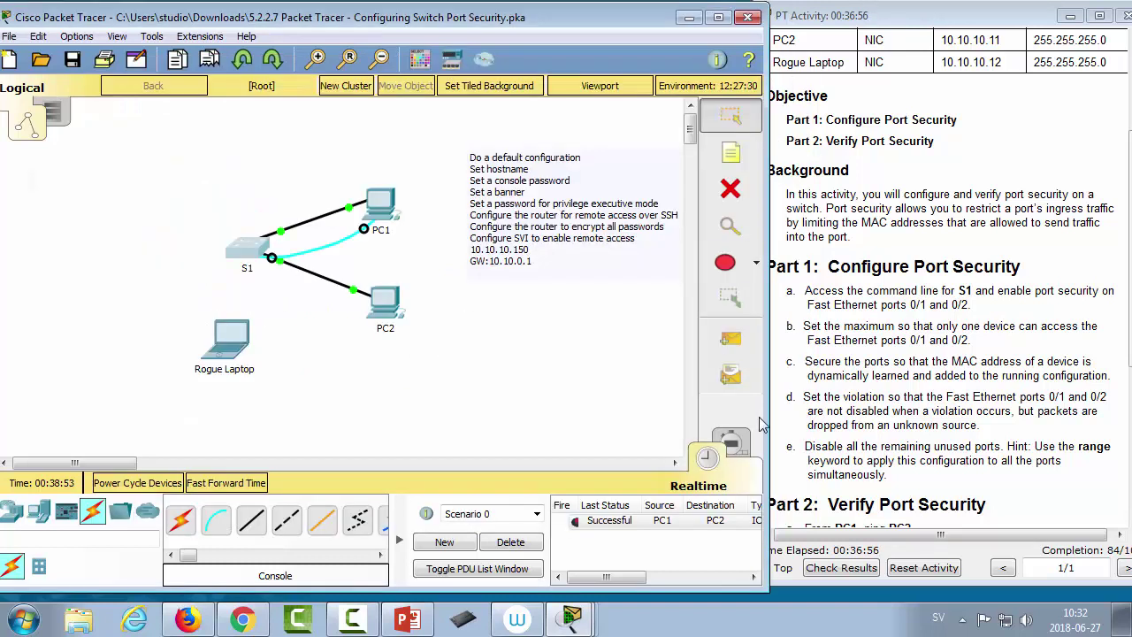
left_click(370, 200)
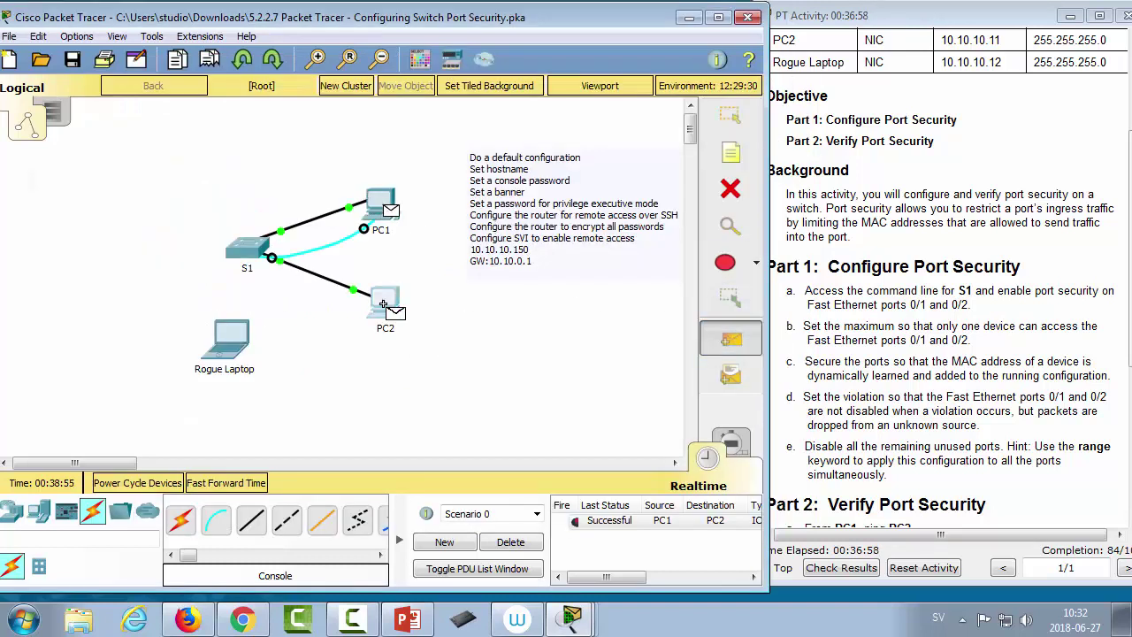
left_click(386, 303)
- Review S1's running configuration with do show run, then scroll the instructions to Part 2
left_click(249, 245)
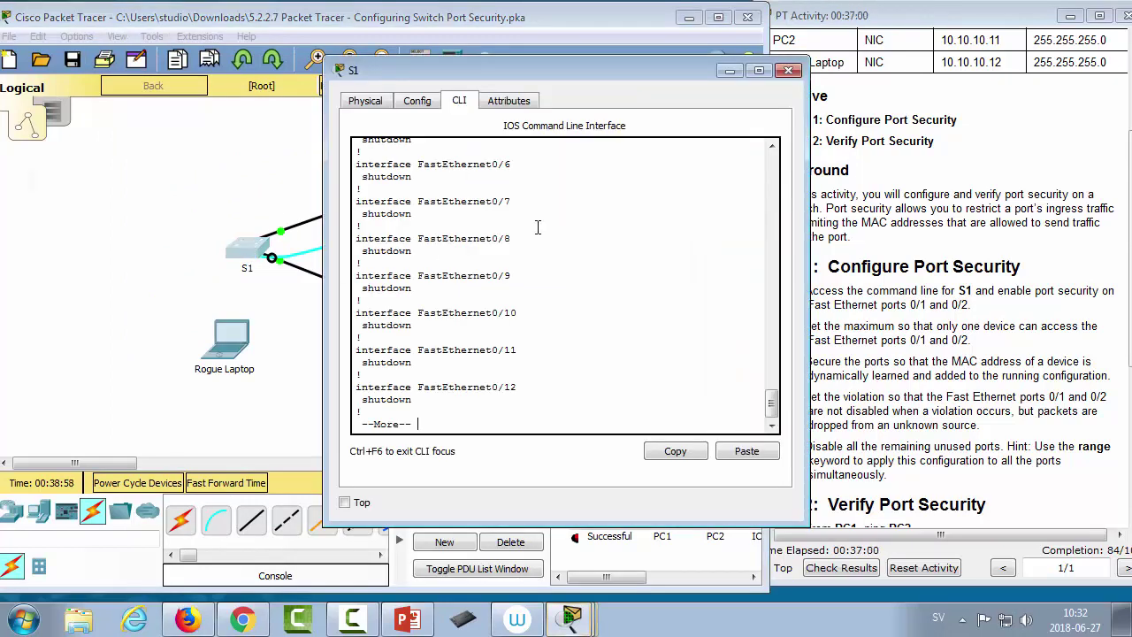
type("do show run")
key("Return")
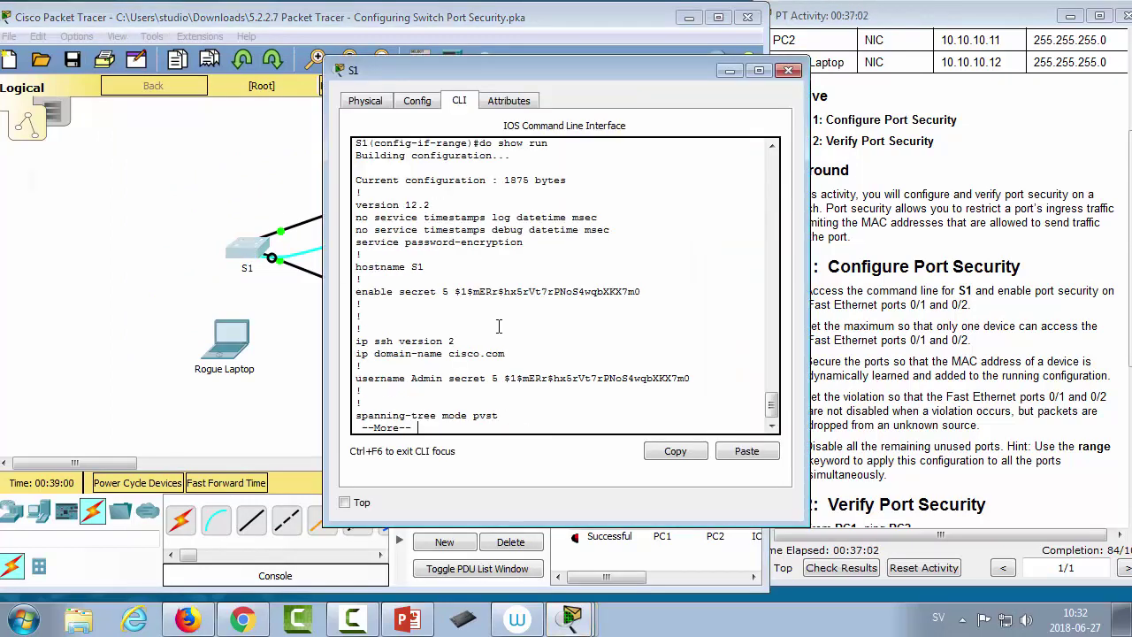
key("space")
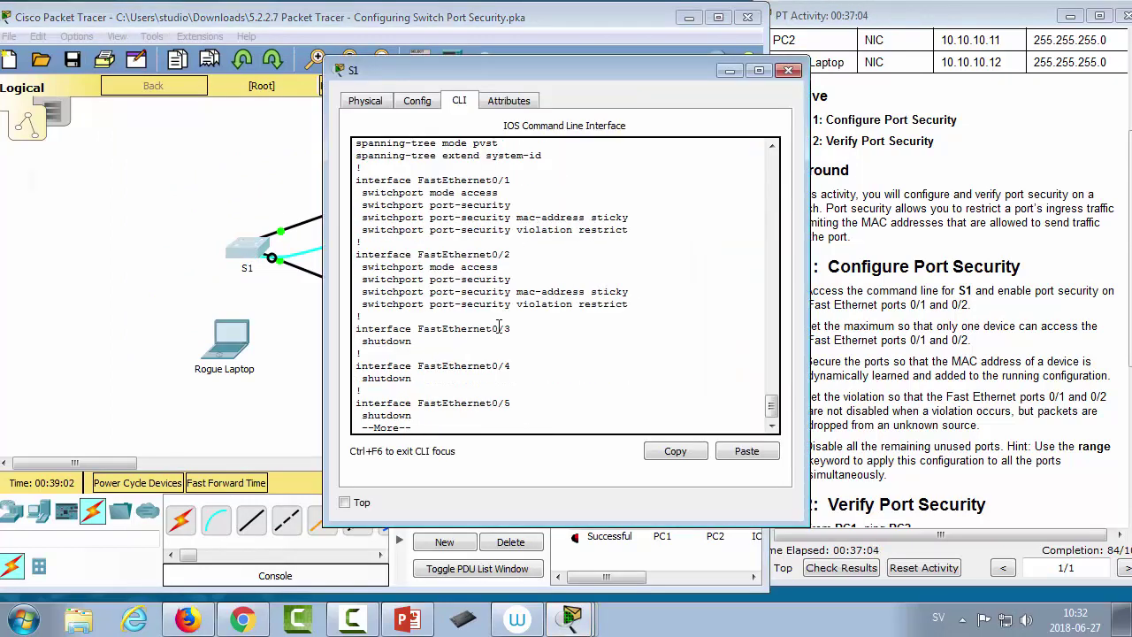
key("space")
key("space")
key("space")
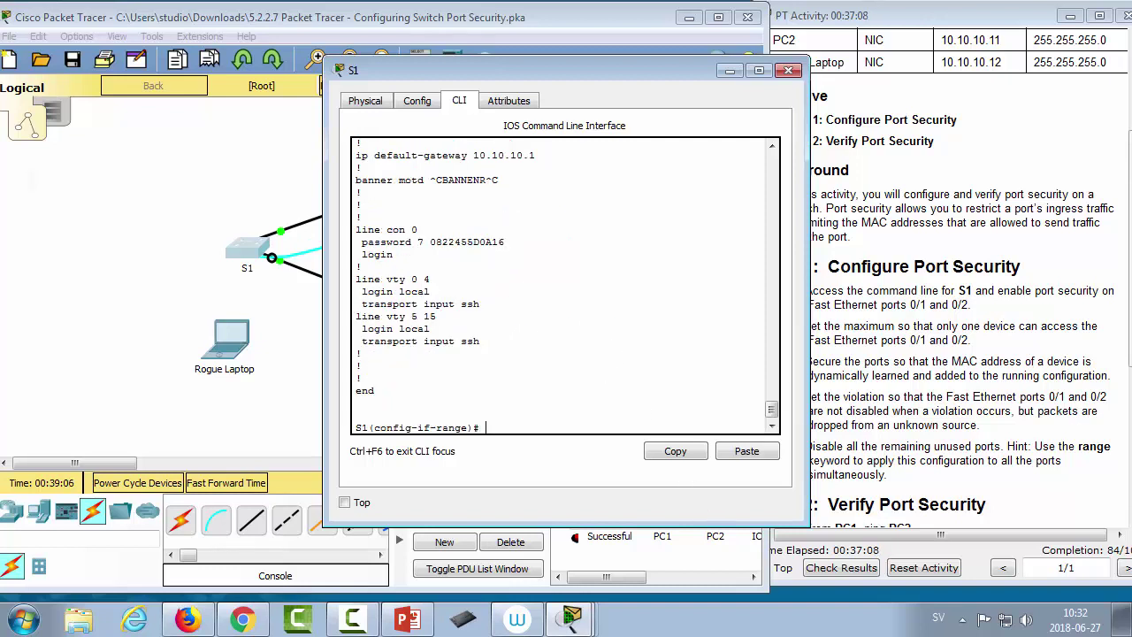
left_click(964, 365)
scroll(920, 478, "down", 5)
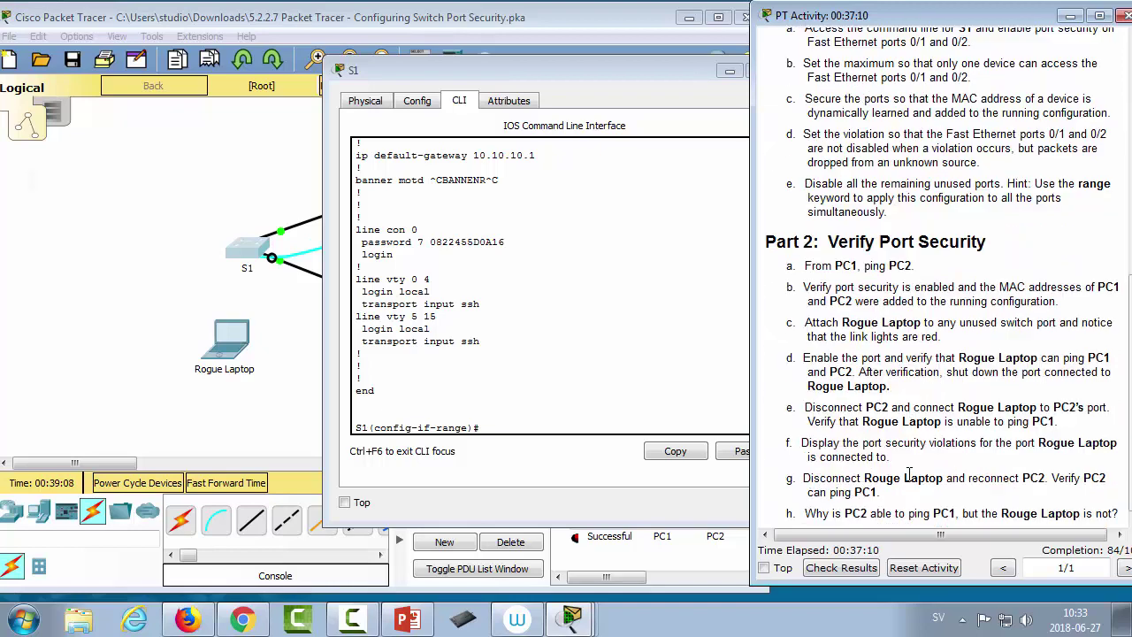
- Move PC2's cable end onto Rogue Laptop's FastEthernet0, unplugging PC2 from S1
left_click(269, 411)
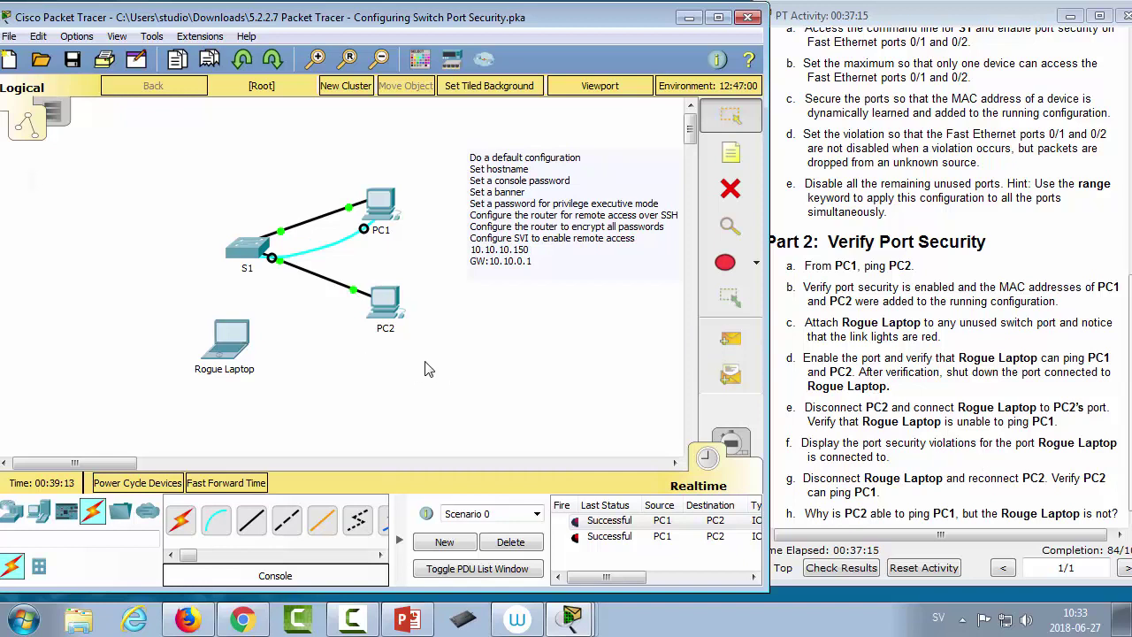
left_click_drag(356, 297, 228, 354)
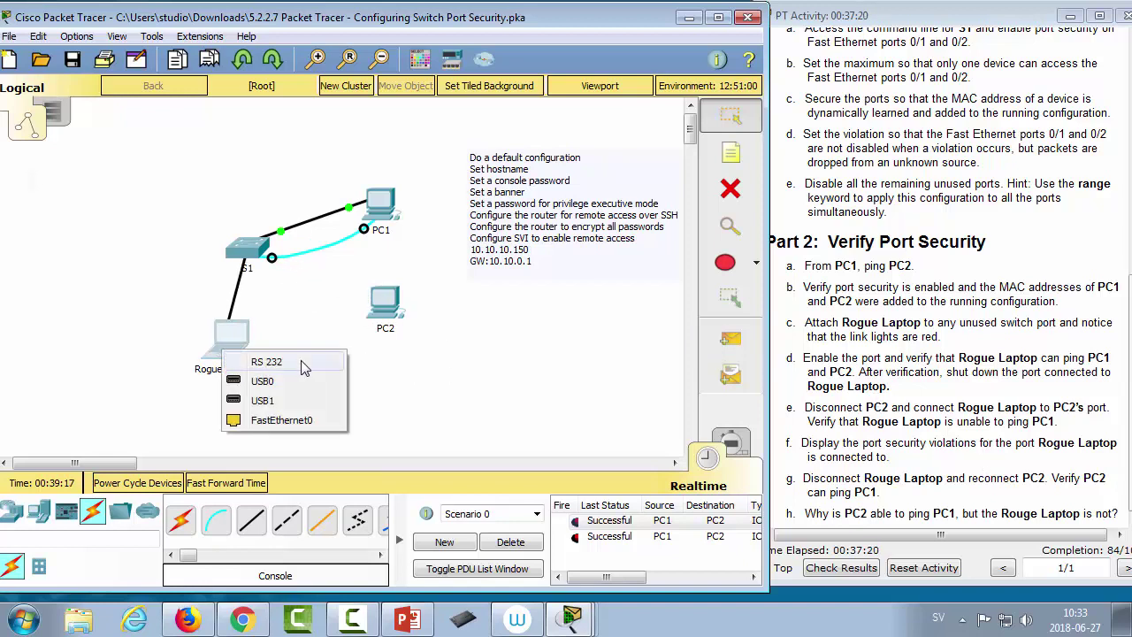
left_click(277, 418)
- Send two Simple PDU pings from Rogue Laptop to PC1, which fail
left_click(731, 339)
left_click(232, 347)
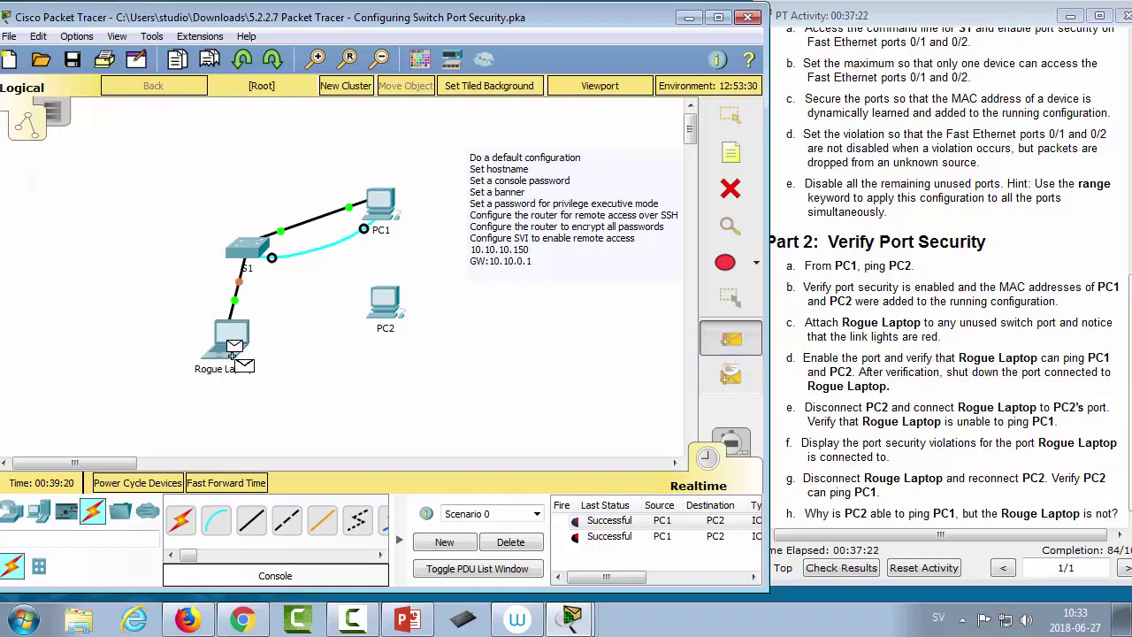
left_click(380, 204)
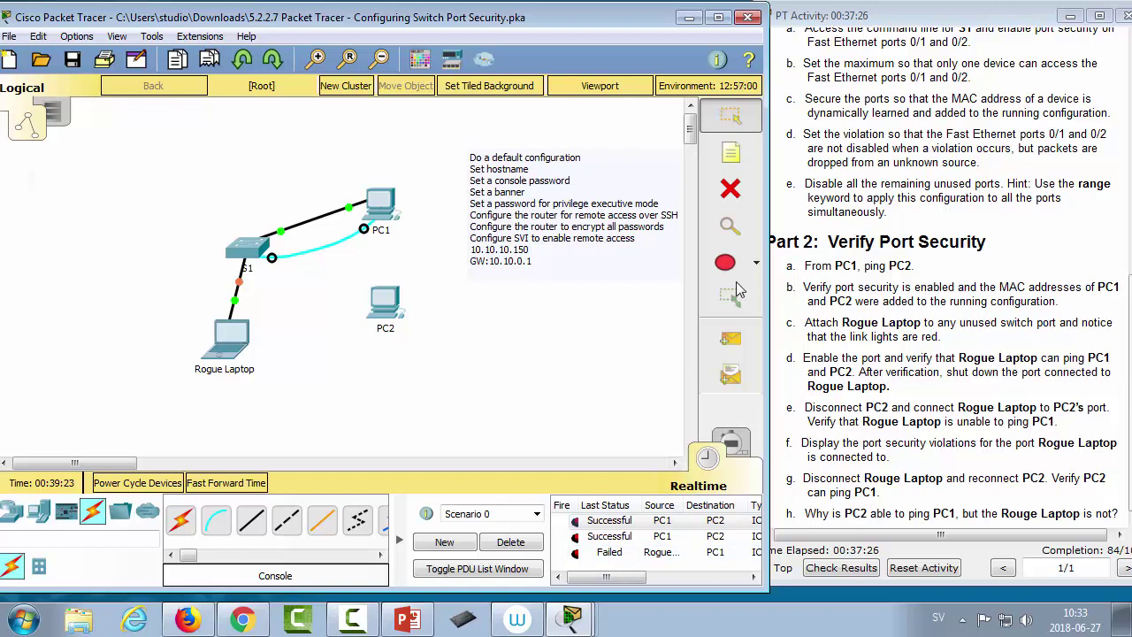
left_click(730, 339)
left_click(232, 345)
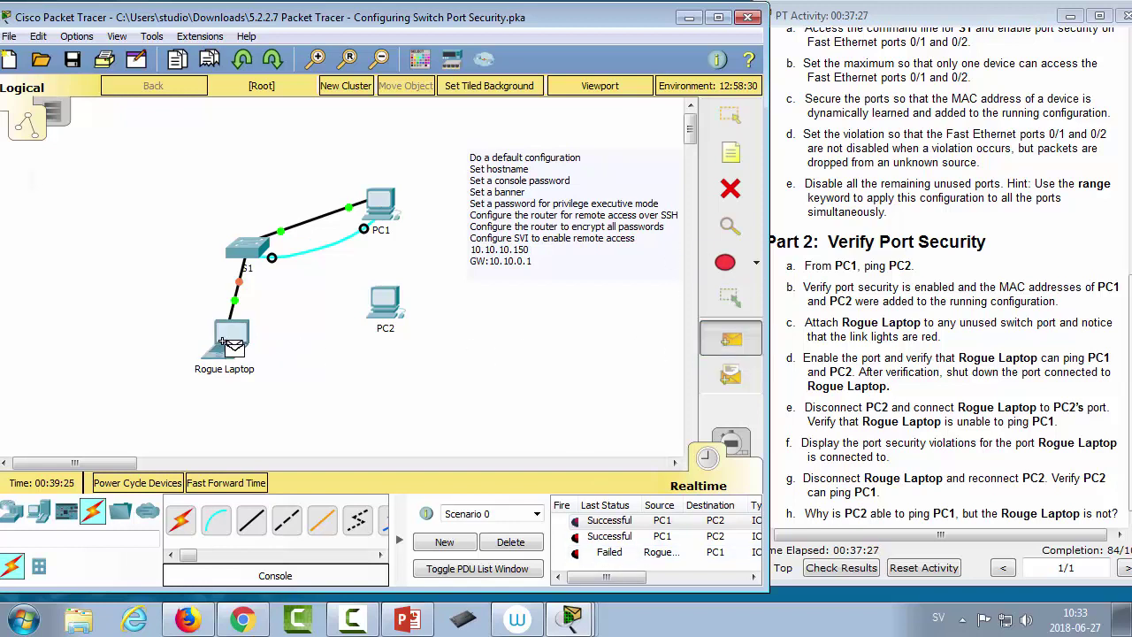
left_click(382, 201)
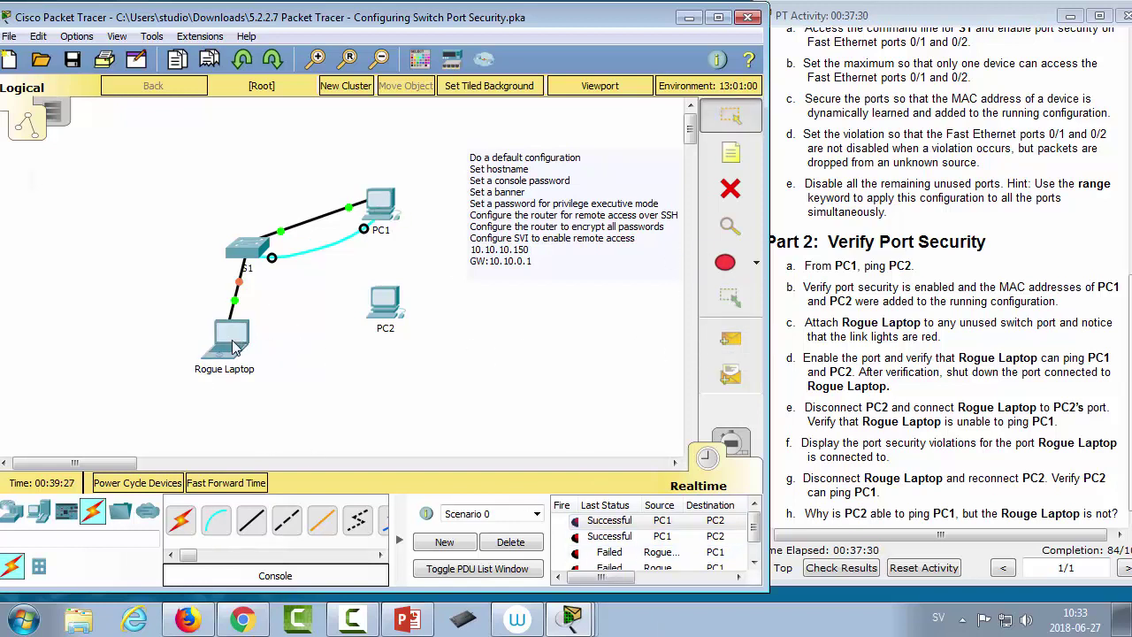
left_click(254, 247)
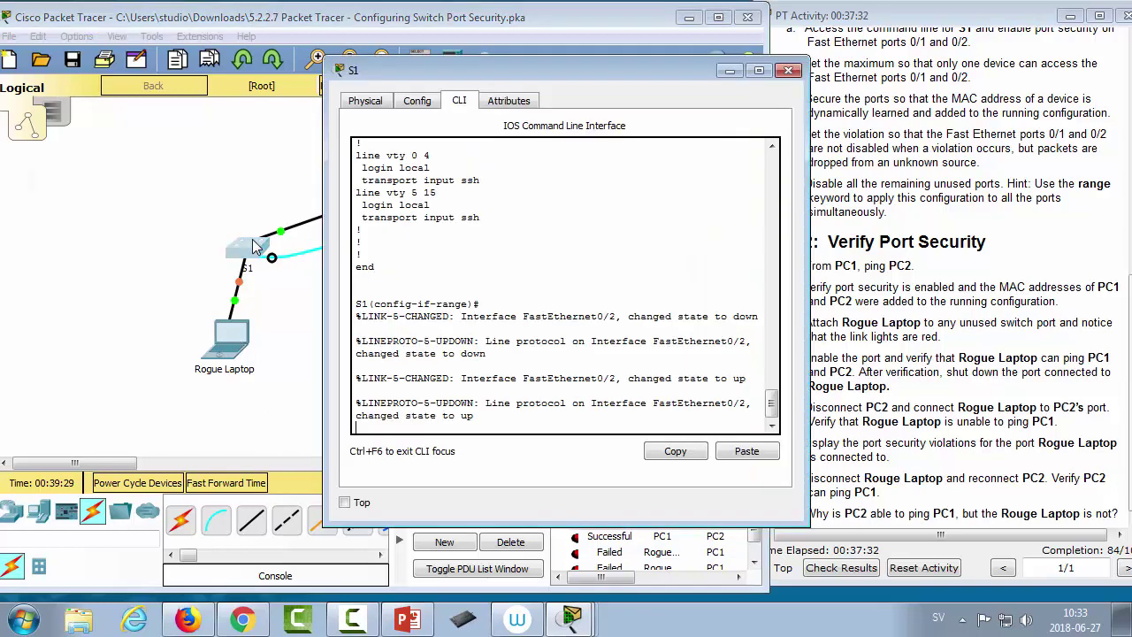
key("Return")
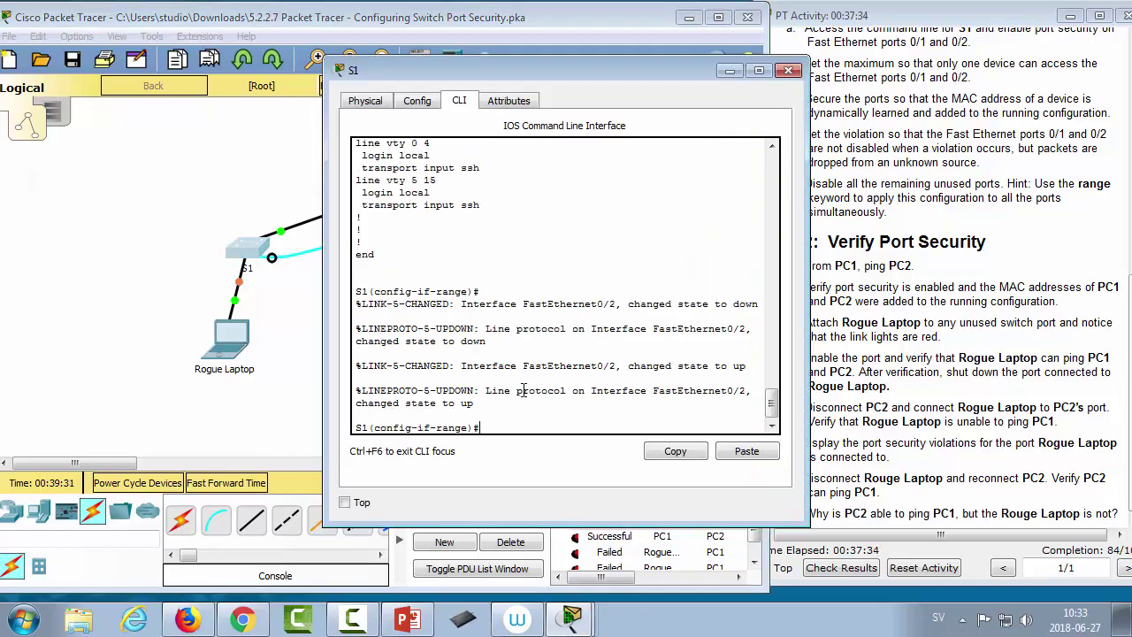
left_click(1048, 437)
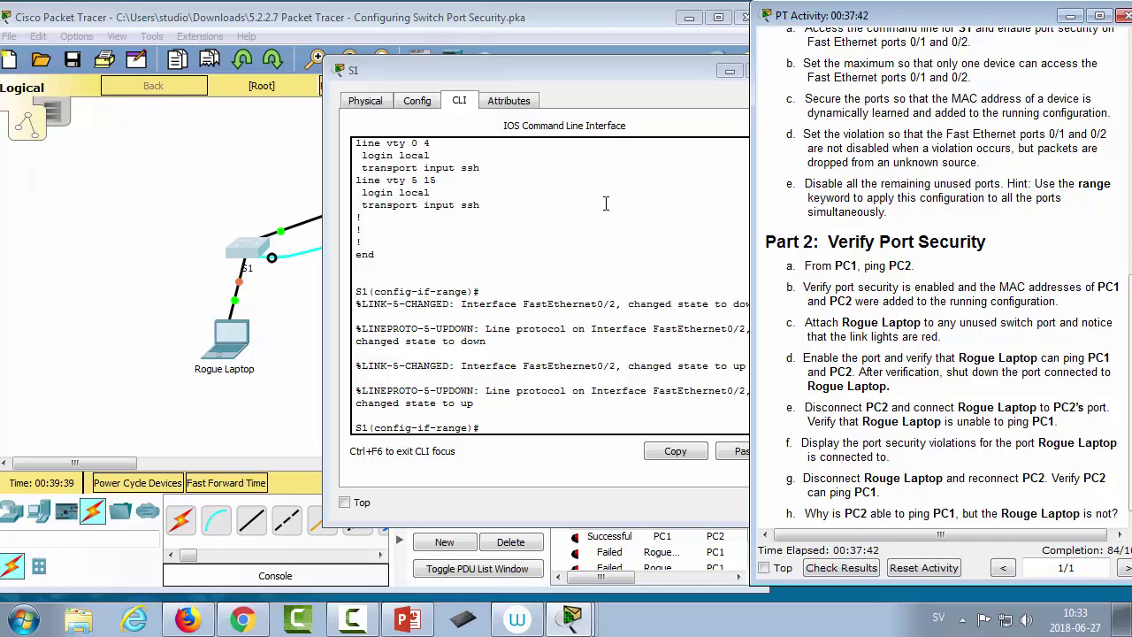
left_click(569, 77)
left_click_drag(564, 77, 724, 92)
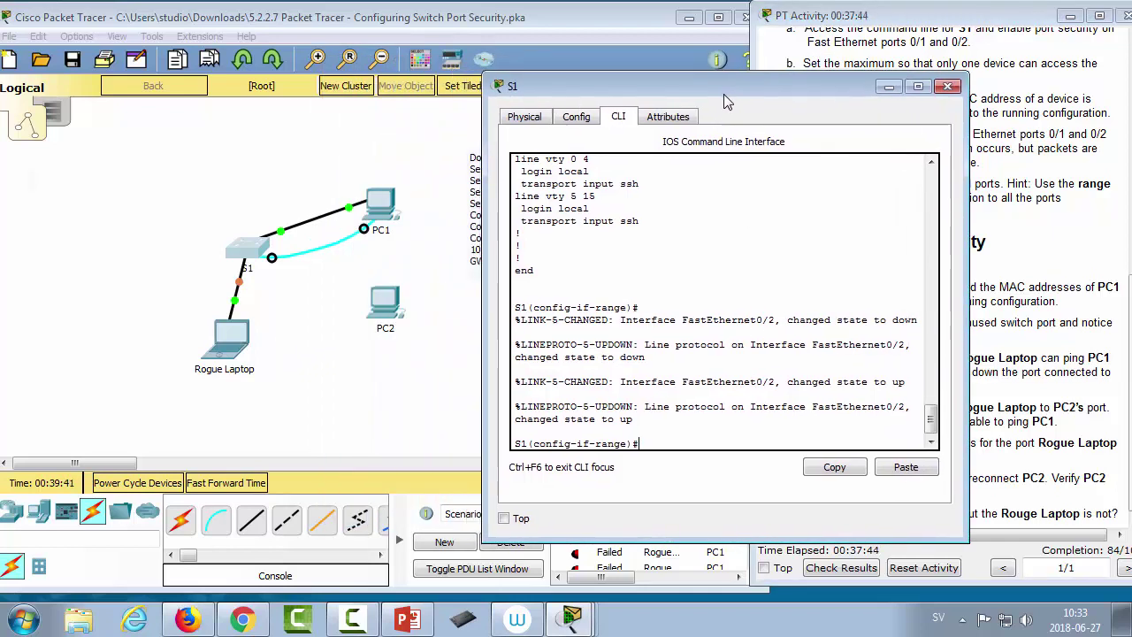